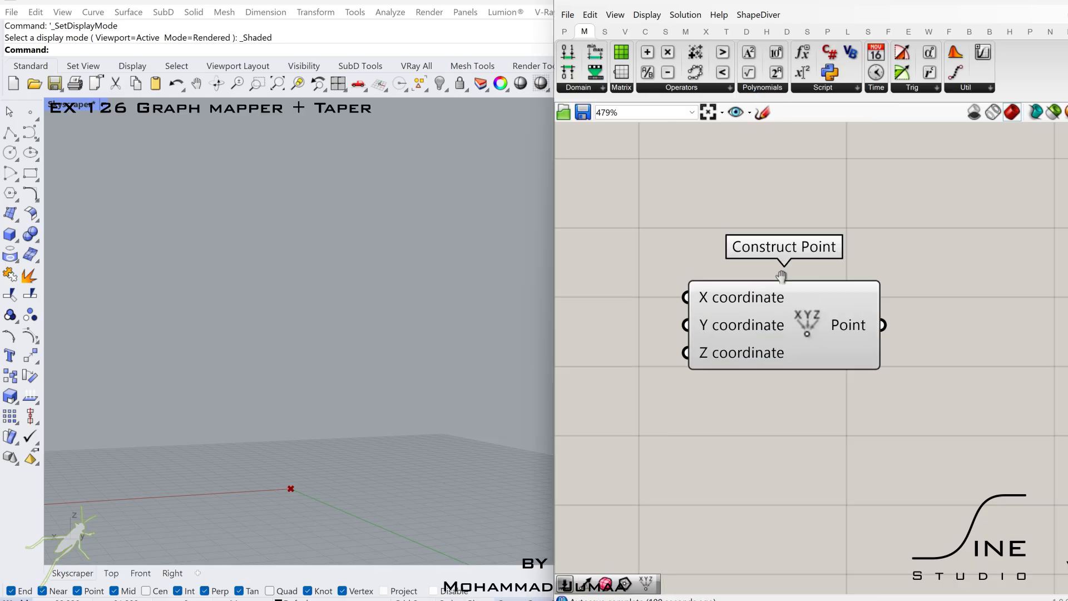
- Add a Polygon component beside Construct Point and wire the Point output to its Plane input
double_click(845, 307)
text(poly)
click(822, 228)
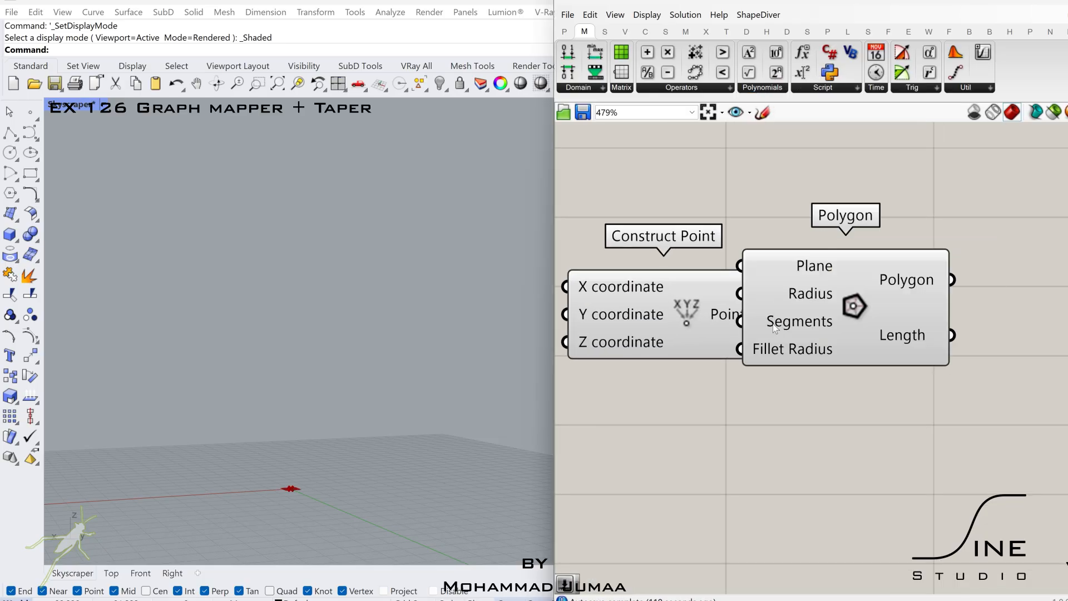
drag(826, 266, 910, 292)
drag(764, 314, 827, 288)
drag(879, 292, 946, 318)
- Add a number slider set to 11, wire it to the Polygon's Radius and duplicate the slider
double_click(746, 444)
text(11)
key(Return)
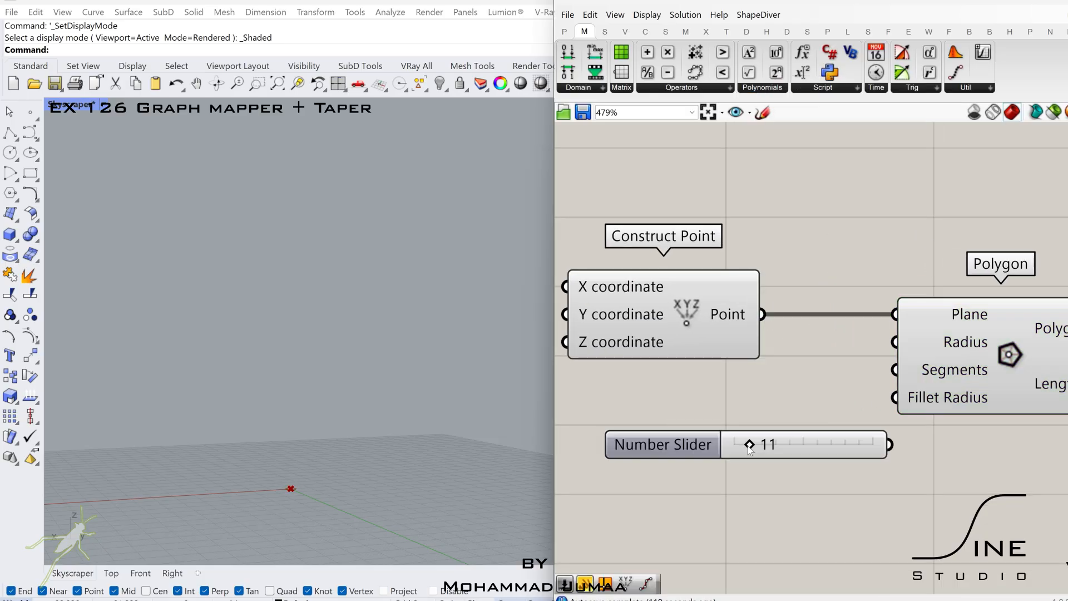
drag(822, 452, 761, 450)
drag(826, 397, 885, 341)
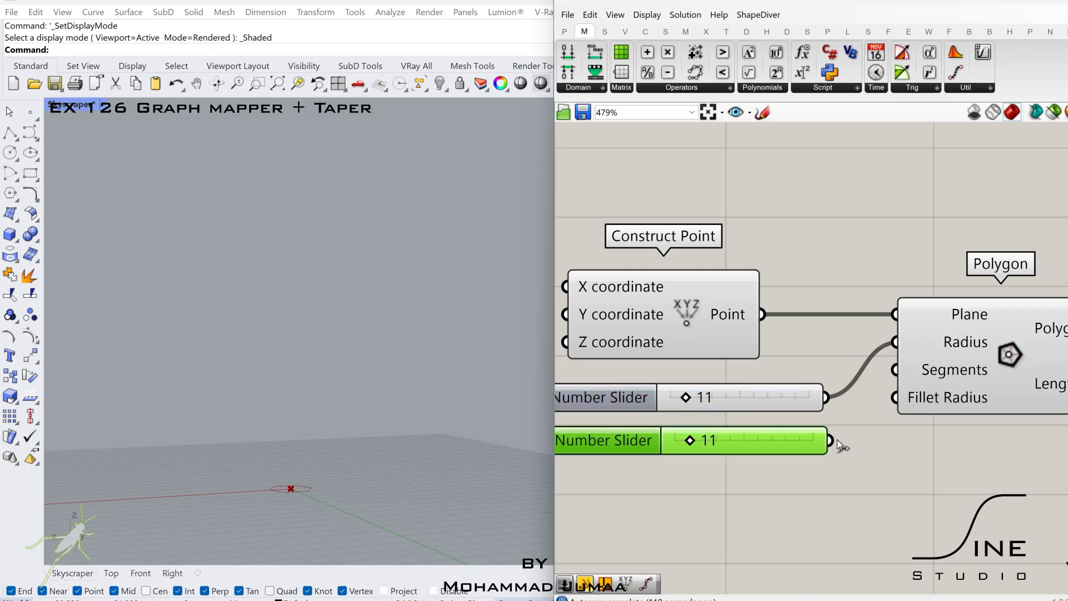
- Set the Polygon's radius slider to 18, and wire the duplicate slider to Segments with a value of 8
double_click(719, 399)
text(18)
click(745, 436)
double_click(746, 435)
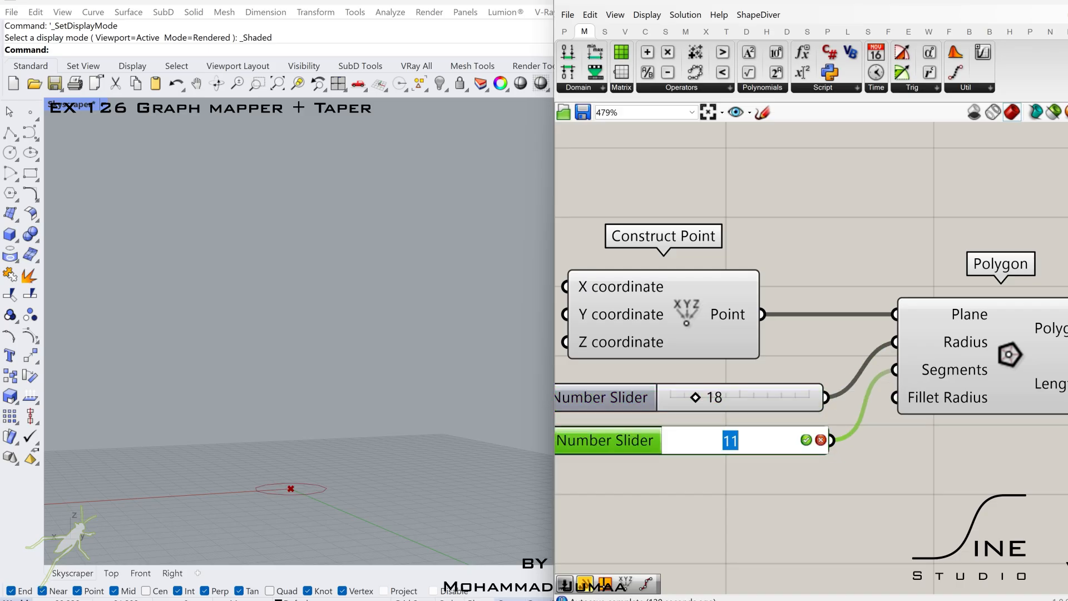
text(8)
key(Return)
- Add a Divide Curve component, wiring the Polygon output to Curve and the segments slider to Count
scroll(802, 443, down, 2)
right_drag(802, 443, 534, 422)
double_click(863, 358)
text(divi)
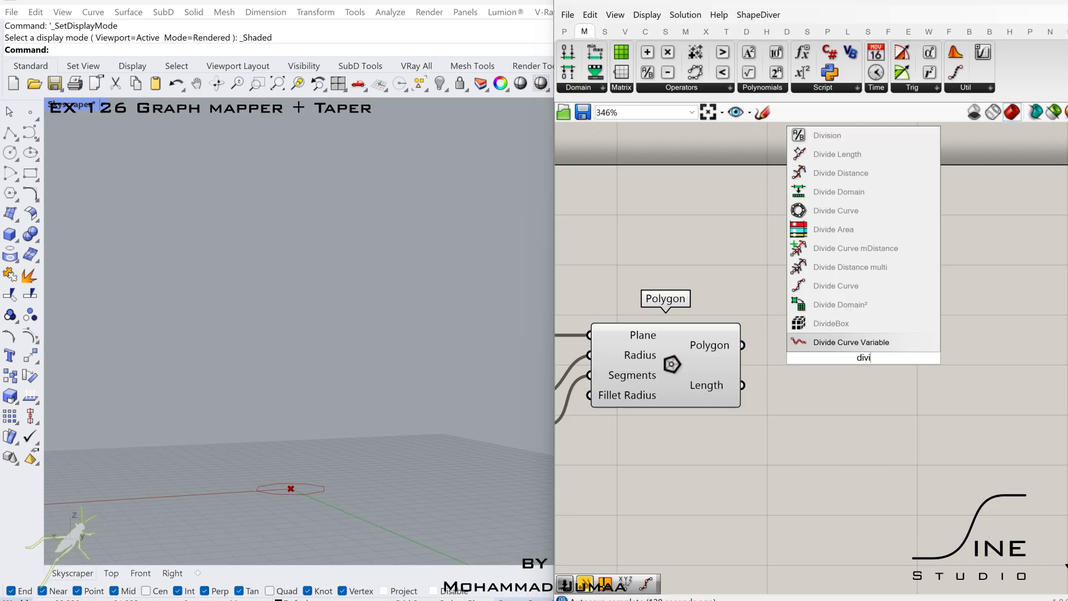
click(836, 286)
scroll(836, 333, down, 1)
right_drag(619, 417, 705, 427)
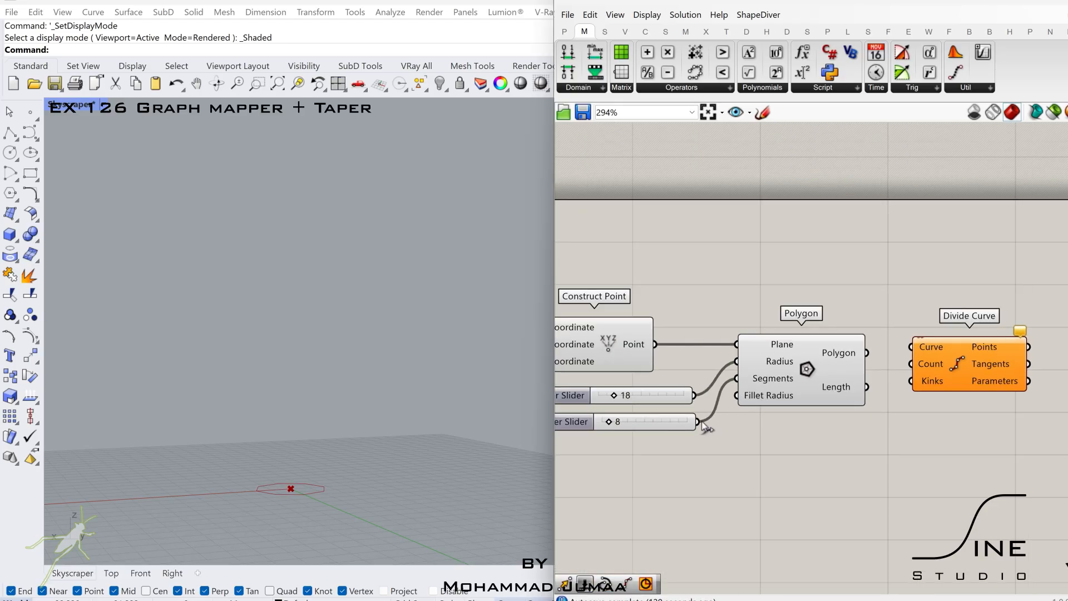
drag(899, 353, 907, 347)
scroll(986, 356, down, 1)
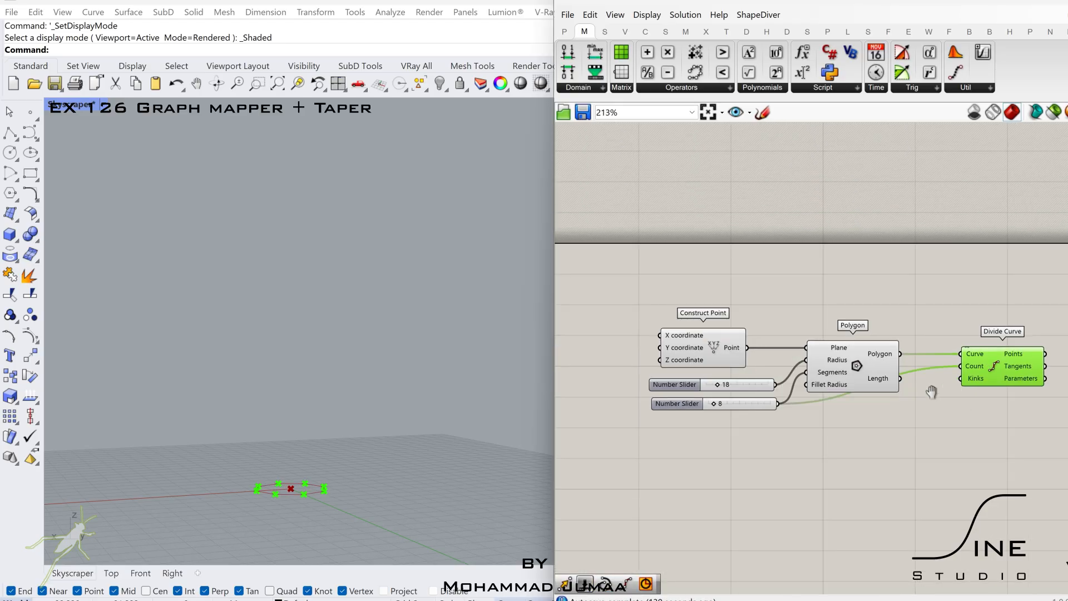
- Add a Circle component after Divide Curve
scroll(939, 371, up, 1)
double_click(925, 362)
text(circle)
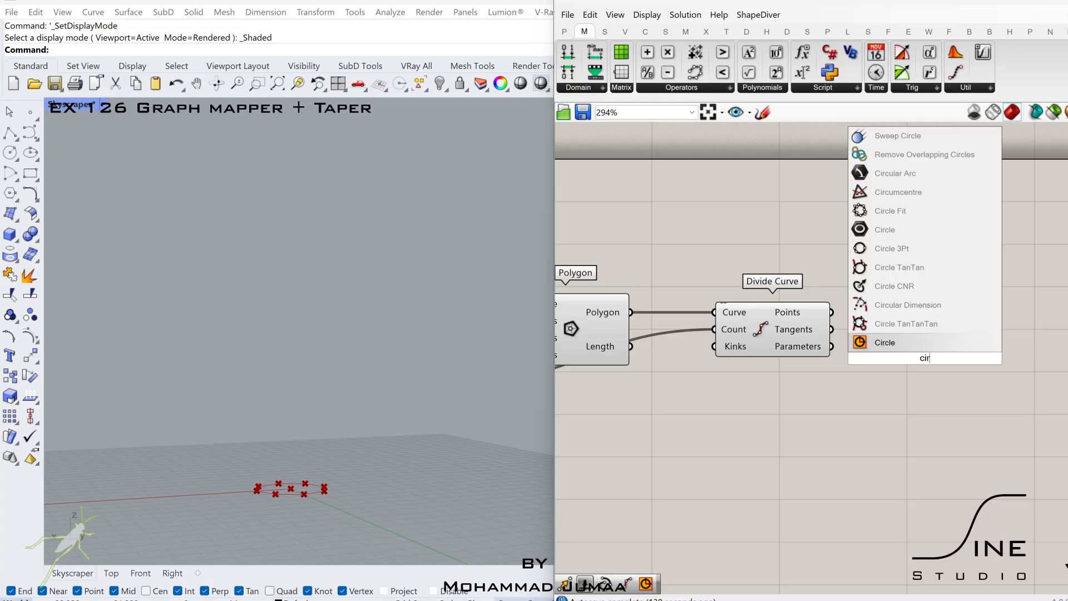
key(Return)
- Add a 5.5 number slider for the Circle's Radius and wire the Divide Curve Points to its Plane
double_click(851, 384)
text(5)
key(Return)
scroll(864, 389, up, 1)
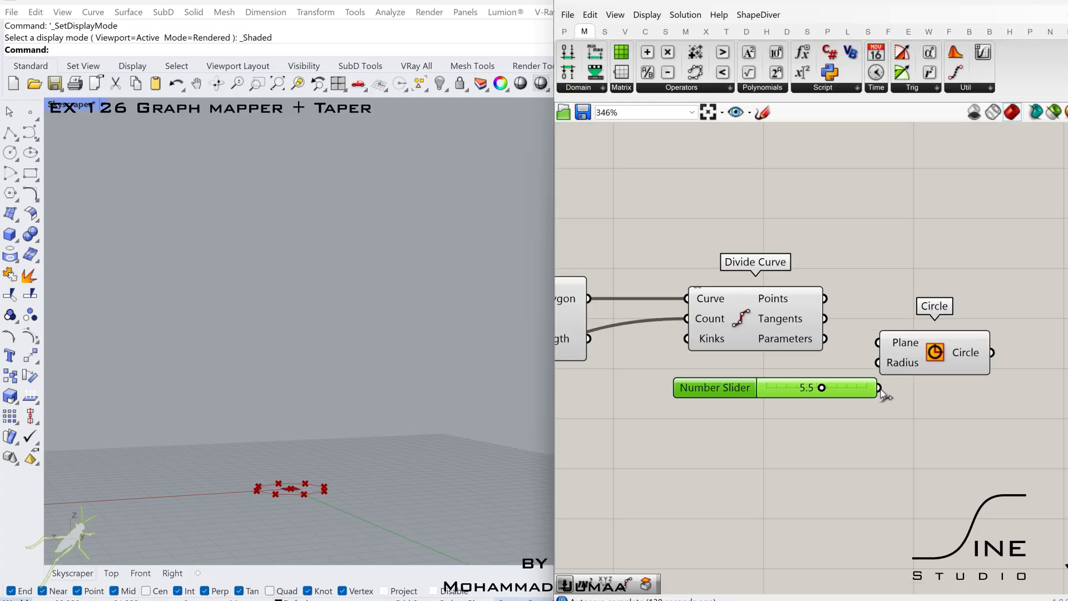
drag(879, 388, 928, 321)
scroll(700, 434, down, 1)
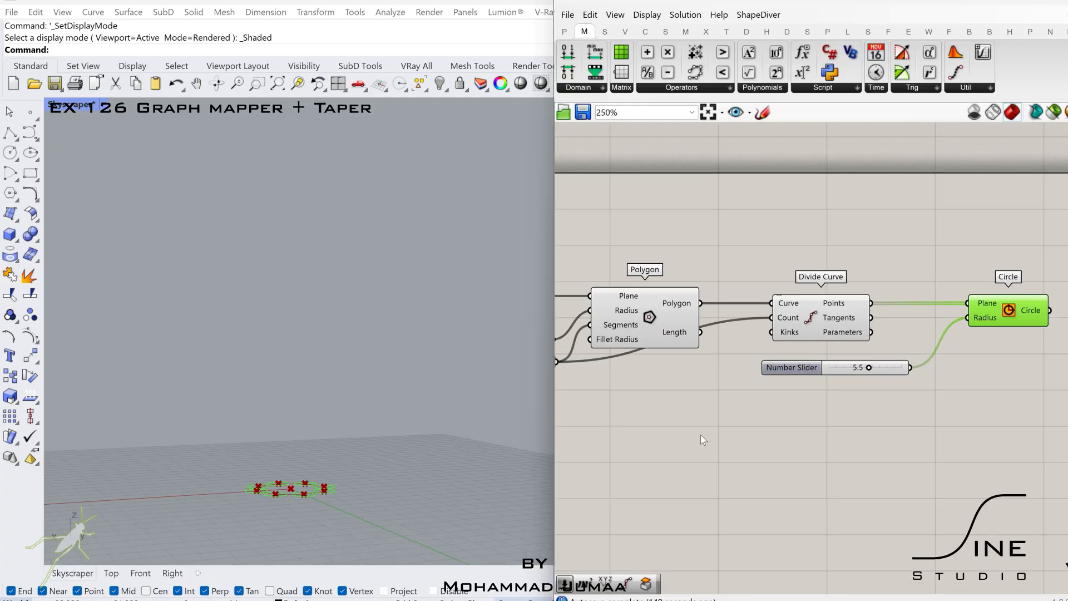
- Add an Extrude component and a Unit Z component below the Polygon and Divide Curve components
scroll(806, 418, up, 1)
double_click(806, 418)
text(extru)
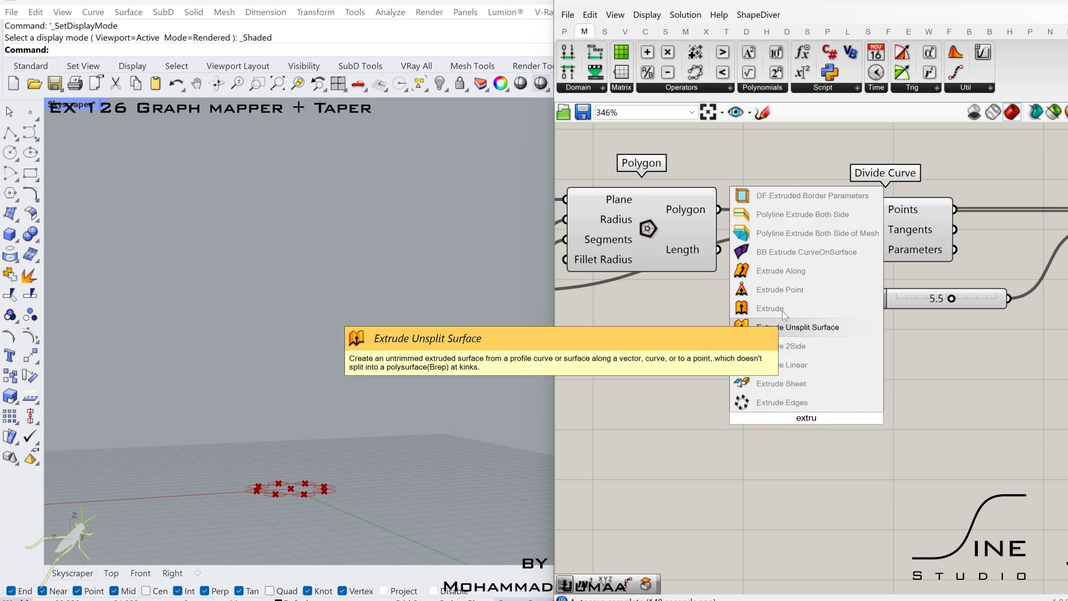
click(781, 310)
double_click(686, 432)
text(z)
click(683, 415)
- Add a number slider set to 150 and wire it to the Unit Z Factor
right_drag(584, 438, 771, 412)
double_click(754, 412)
text(150)
key(Return)
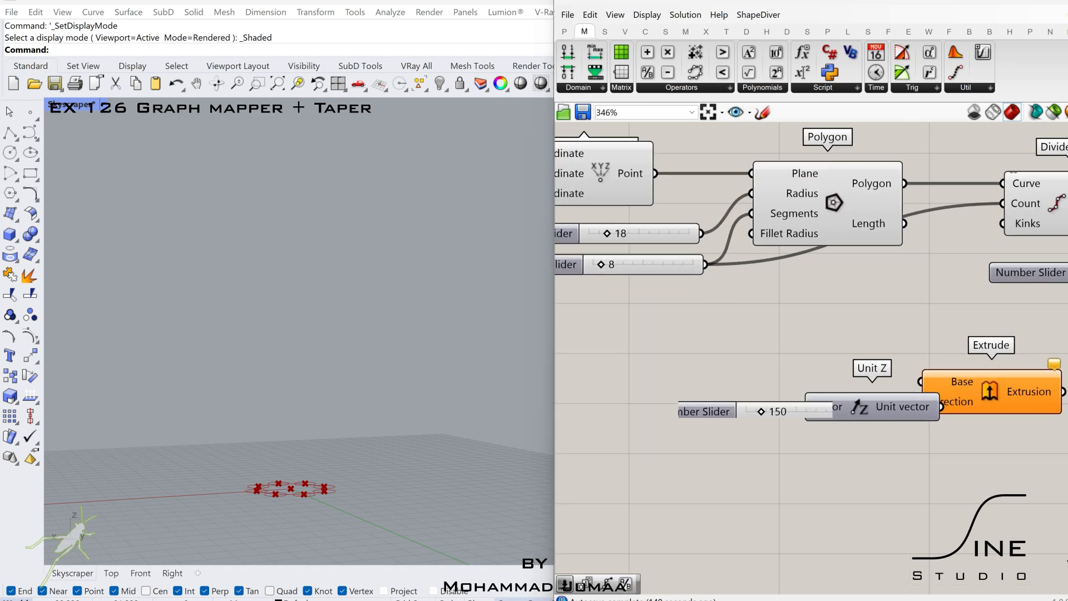
drag(814, 416, 861, 391)
- Wire the Unit Z vector to the Extrude Direction and the Polygon output to the Extrude Base
scroll(767, 403, up, 2)
scroll(861, 392, down, 1)
right_drag(1016, 392, 886, 374)
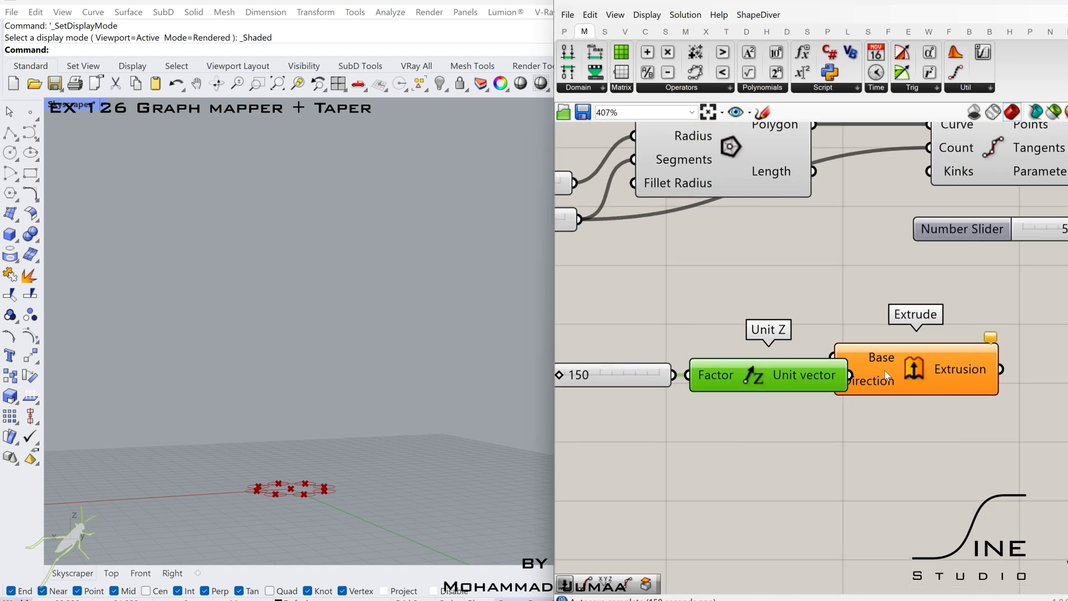
drag(887, 374, 925, 374)
drag(852, 376, 882, 381)
drag(918, 379, 898, 356)
scroll(936, 378, down, 2)
- Add a Cap Holes component and wire the Extrusion output to its Brep input
right_drag(1046, 390, 911, 378)
double_click(961, 357)
text(ca)
click(945, 340)
drag(886, 355, 957, 357)
scroll(965, 359, down, 2)
right_drag(993, 365, 903, 368)
click(905, 369)
scroll(905, 369, up, 1)
right_drag(761, 407, 917, 423)
right_drag(854, 332, 531, 346)
- Add a Move component and a second Unit Z component after the Circle
double_click(918, 282)
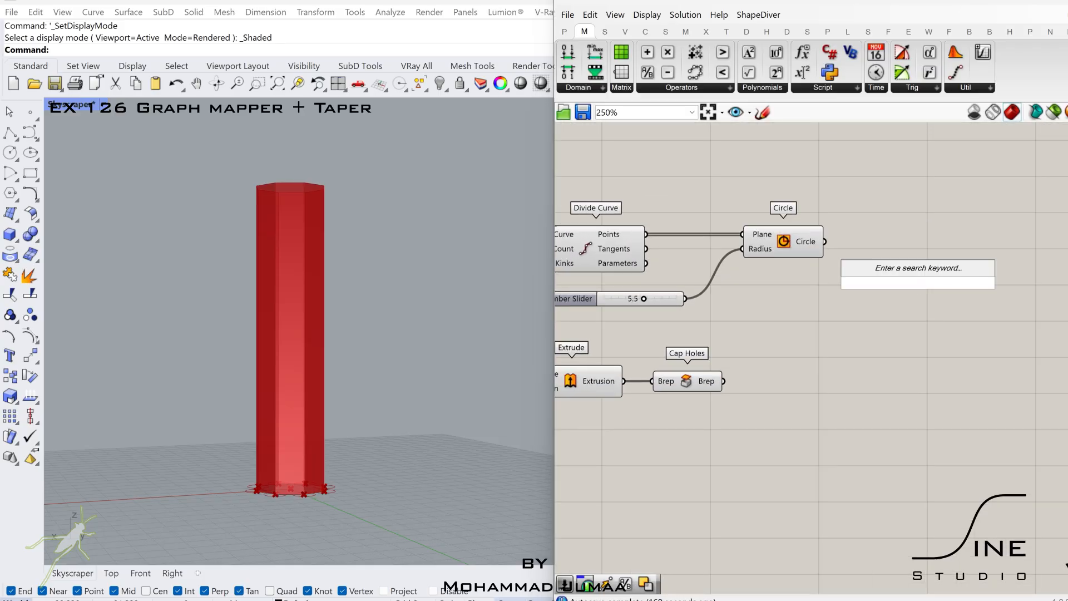
text(move)
click(907, 267)
drag(916, 282, 961, 270)
double_click(909, 306)
text(z)
click(901, 290)
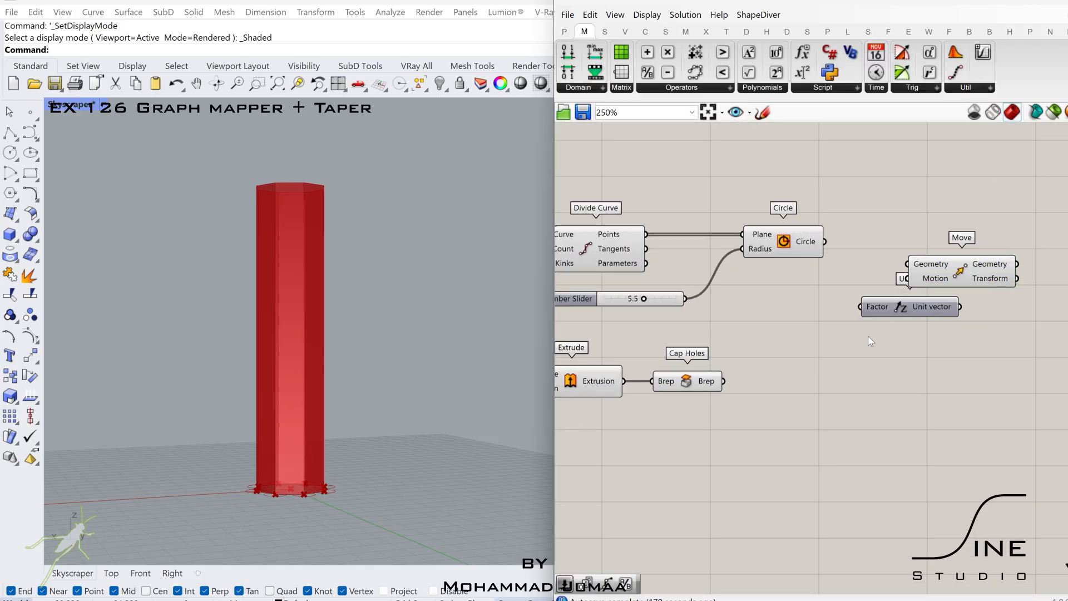
- Add a Series component, wiring it to the new Unit Z's Factor and that vector to Move's Motion
double_click(868, 335)
text(ser)
click(861, 320)
drag(863, 330, 814, 315)
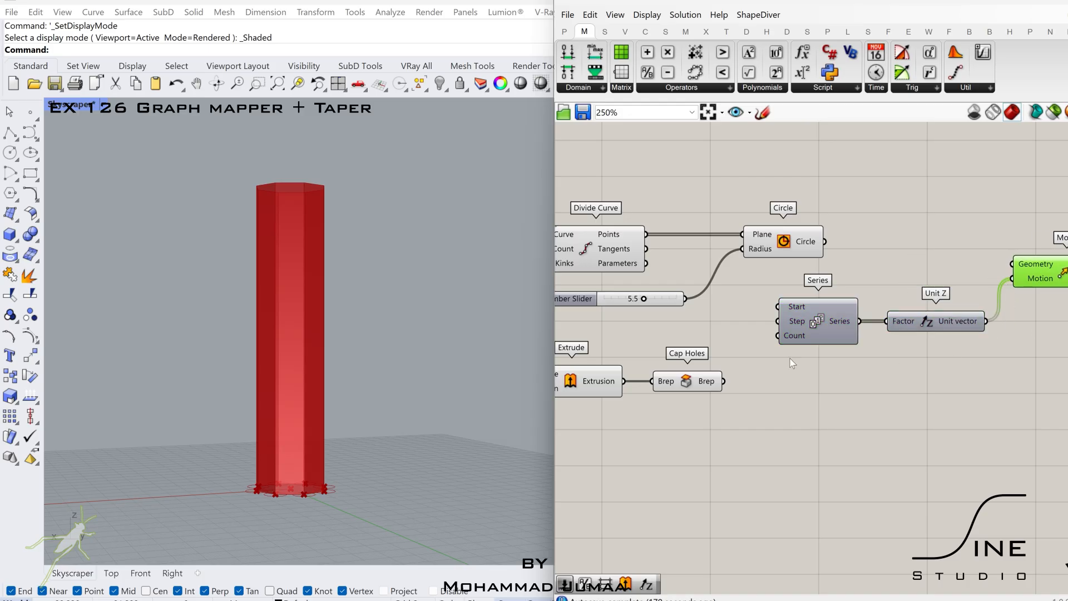
- Move the extrusion component group lower on the canvas to free space below Divide Curve
scroll(789, 358, down, 1)
right_drag(789, 358, 1004, 307)
drag(960, 401, 630, 317)
drag(817, 330, 835, 441)
click(874, 342)
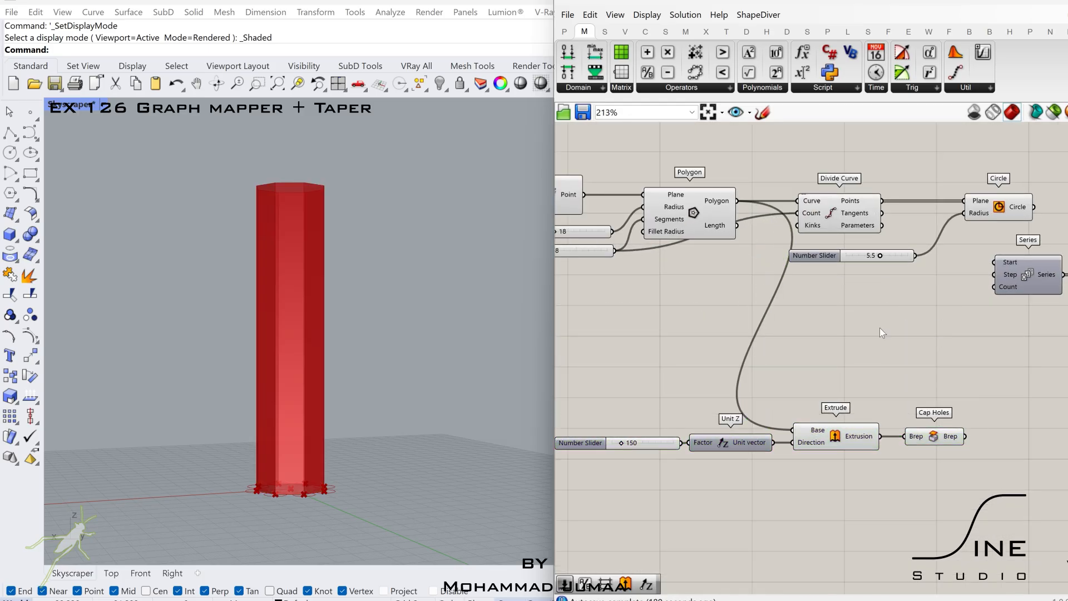
- Add a Division component with the 150 slider wired to A and a new number slider of 40 to B
double_click(879, 304)
text(/)
click(871, 289)
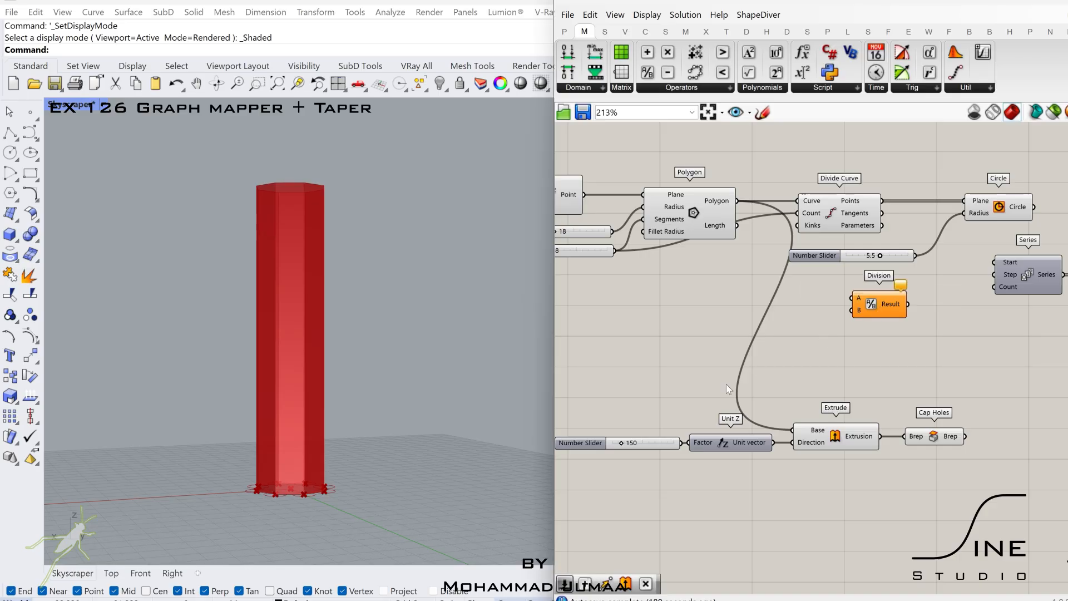
double_click(819, 333)
text(40)
key(Return)
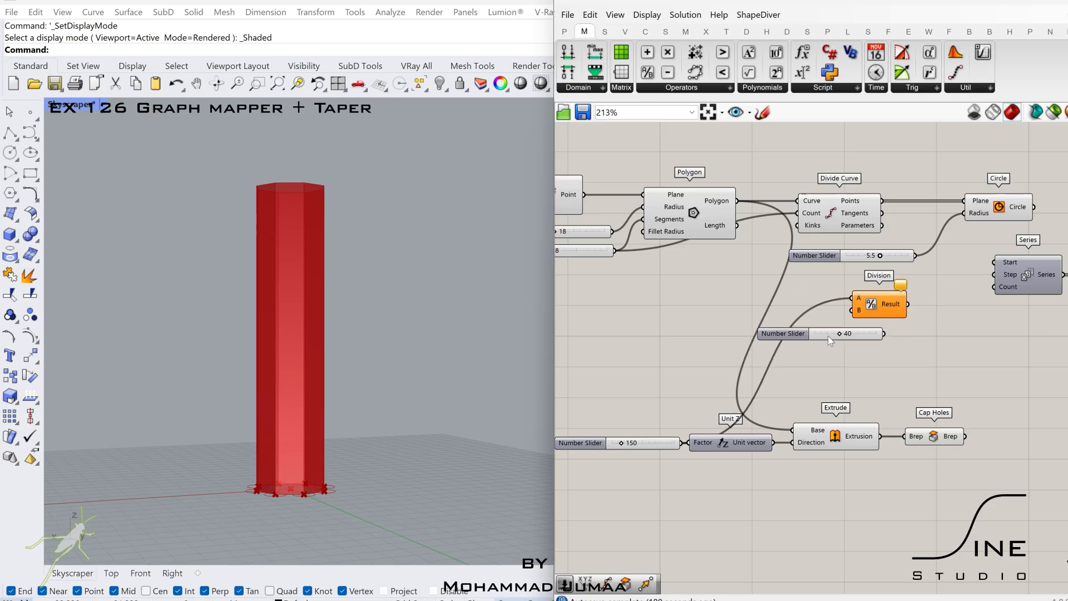
scroll(827, 335, up, 2)
drag(832, 308, 800, 301)
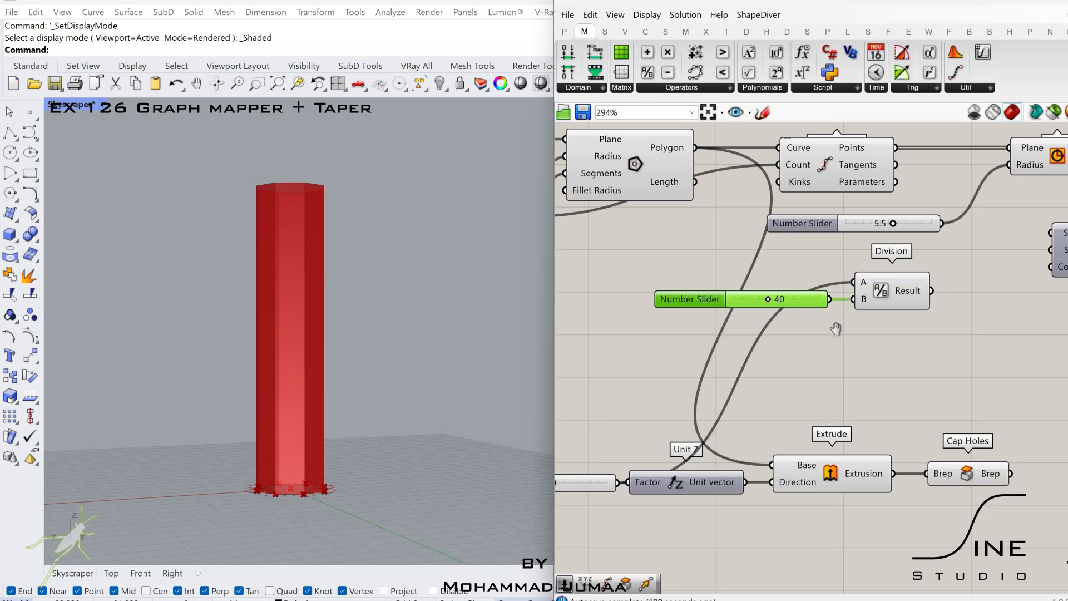
- Wire the Division result to the Series Count and add an Addition component
right_drag(835, 328, 774, 337)
double_click(938, 336)
text(+)
key(Return)
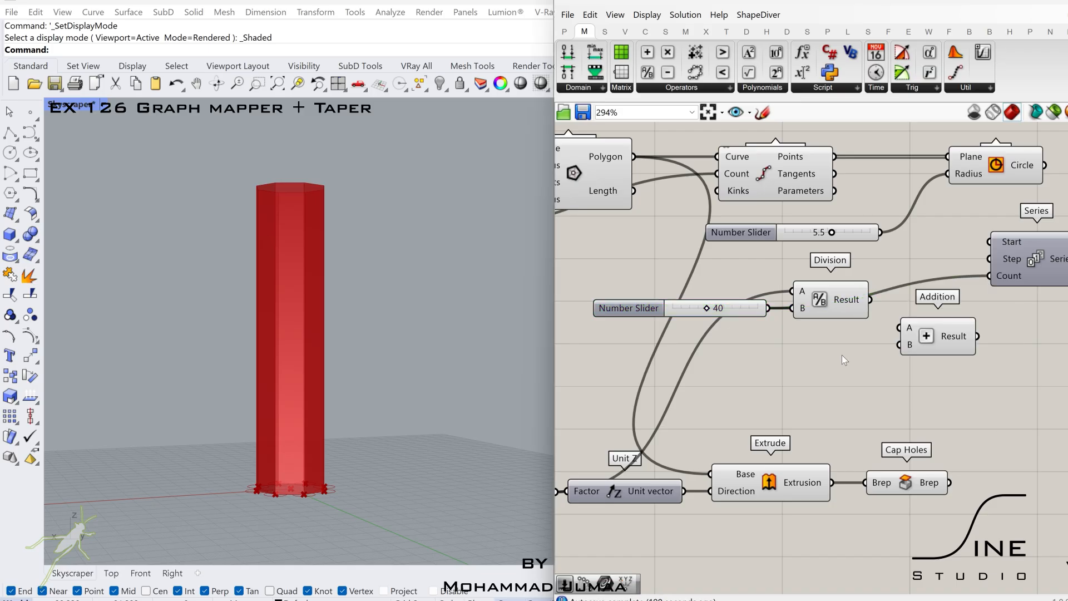
- Feed the Addition with the Division result and a new 0.14 slider, and wire its result to the Series Step
double_click(841, 354)
text(0.14)
key(Return)
scroll(871, 365, up, 3)
drag(956, 351, 887, 336)
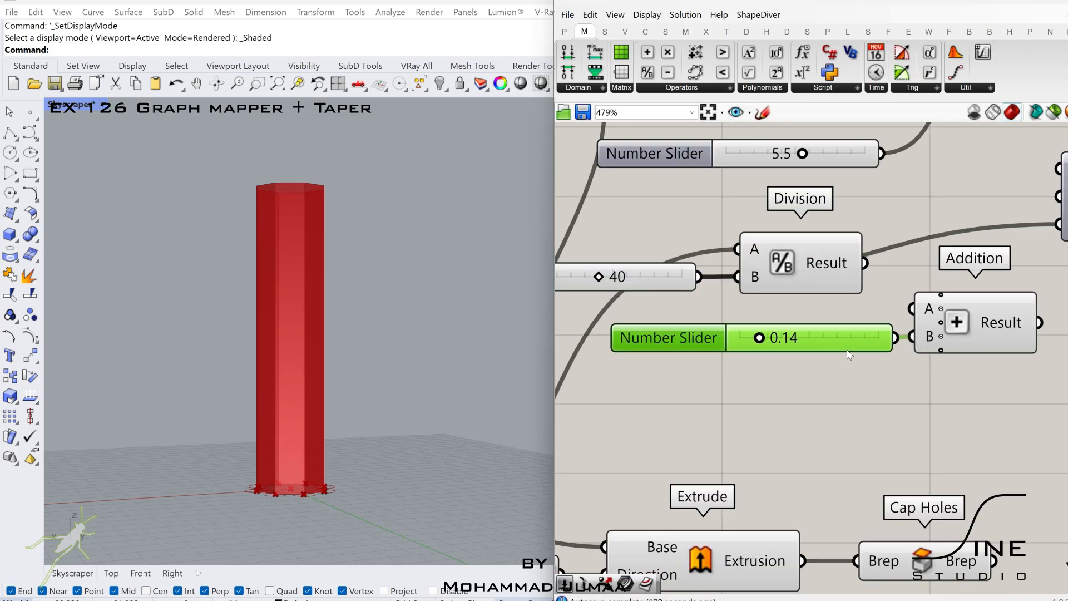
scroll(849, 355, down, 5)
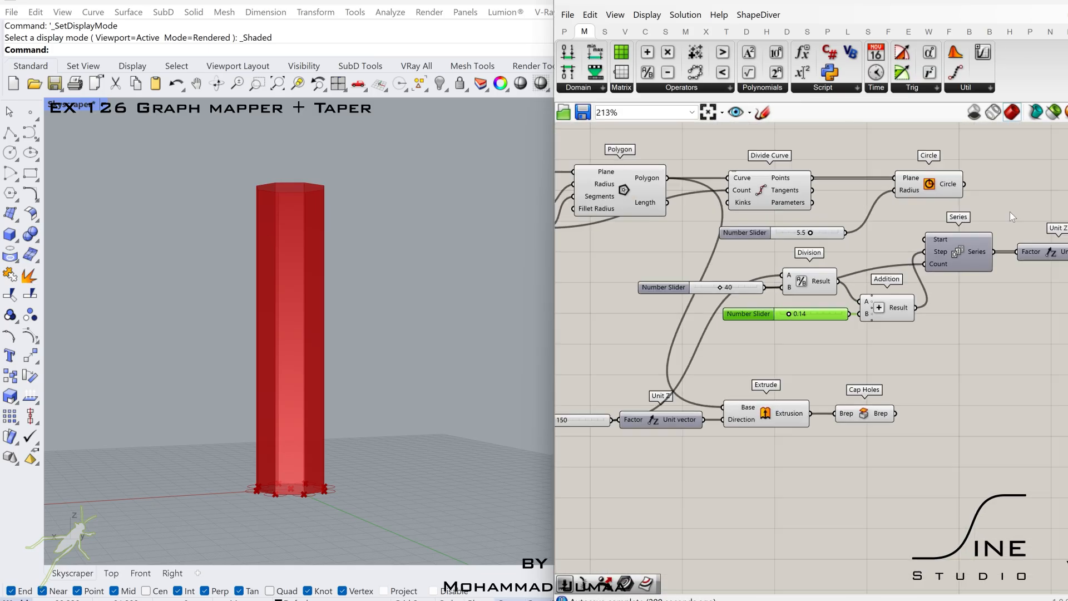
- Wire the Circle output to Move's Geometry input and graft the Circle output
right_drag(976, 188, 793, 255)
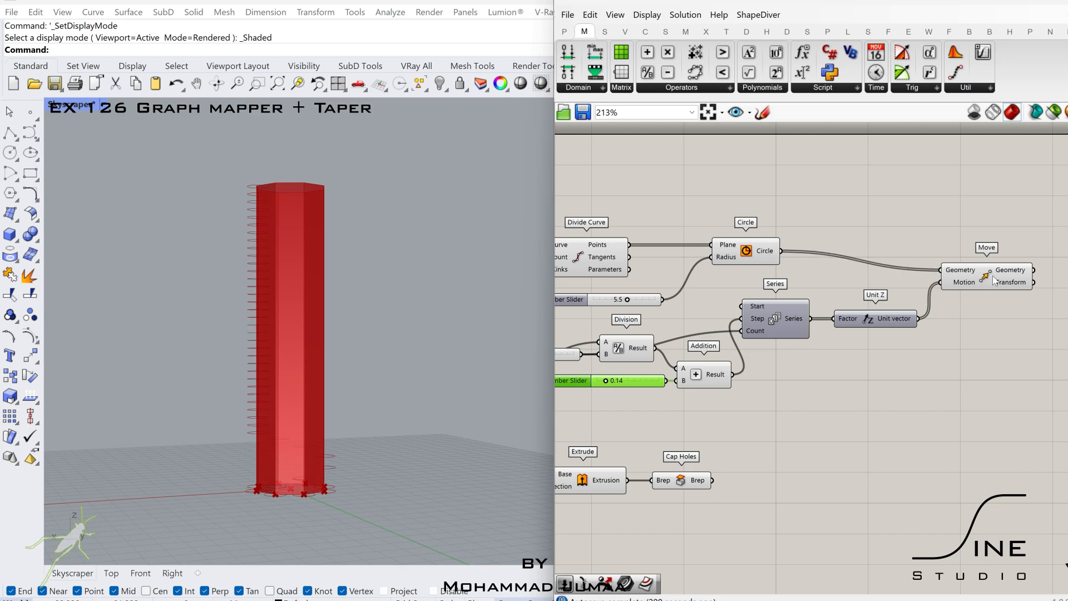
drag(993, 279, 1019, 259)
right_click(765, 252)
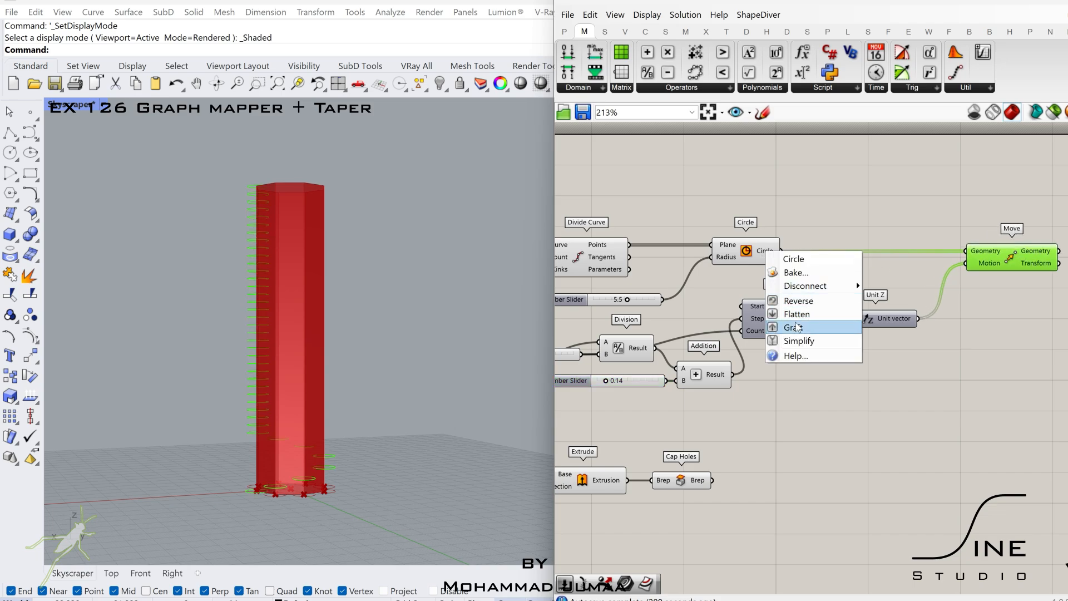
click(796, 327)
- Turn off the preview of the components feeding Move and of the Extrude component
scroll(918, 207, down, 2)
drag(914, 207, 562, 358)
middle_click(761, 334)
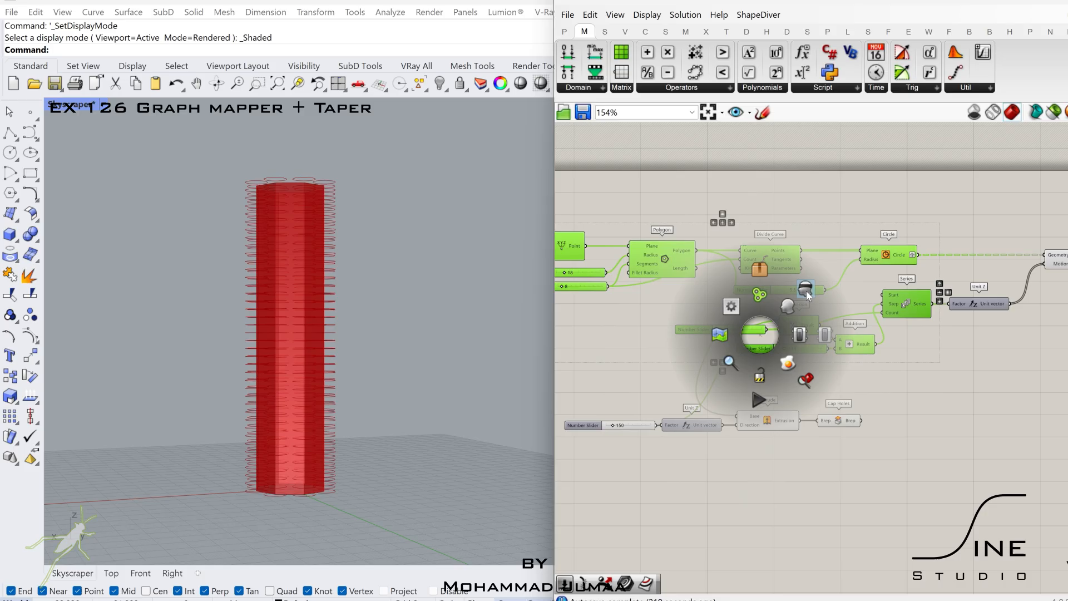
click(808, 290)
drag(808, 384, 706, 453)
middle_click(799, 399)
click(847, 353)
- Add an Area component after the Move component
right_drag(1056, 292, 878, 289)
scroll(912, 270, up, 2)
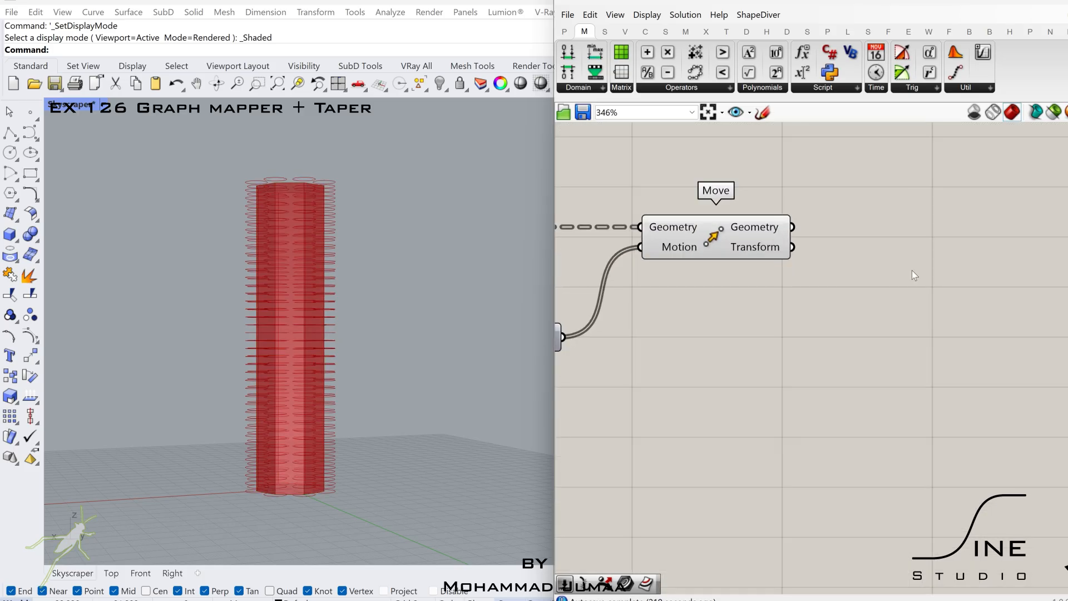
double_click(912, 271)
text(area)
click(891, 259)
drag(891, 260, 958, 281)
- Add a List Length component and wire Move's Geometry output to both Area and List Length
click(886, 380)
double_click(887, 380)
text(listlength)
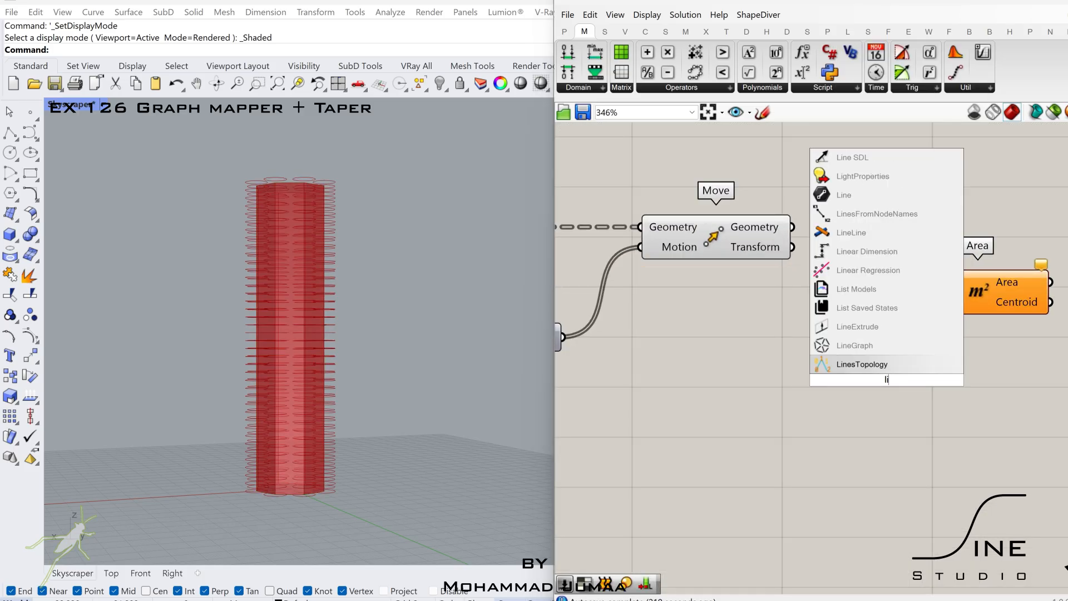
click(883, 364)
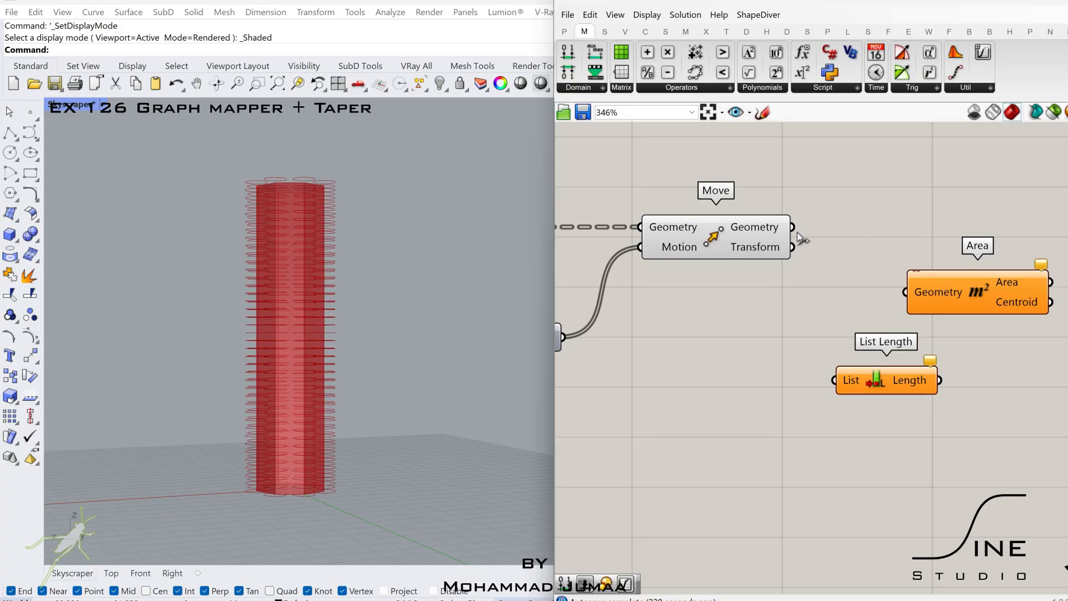
drag(792, 227, 904, 291)
drag(956, 313, 884, 328)
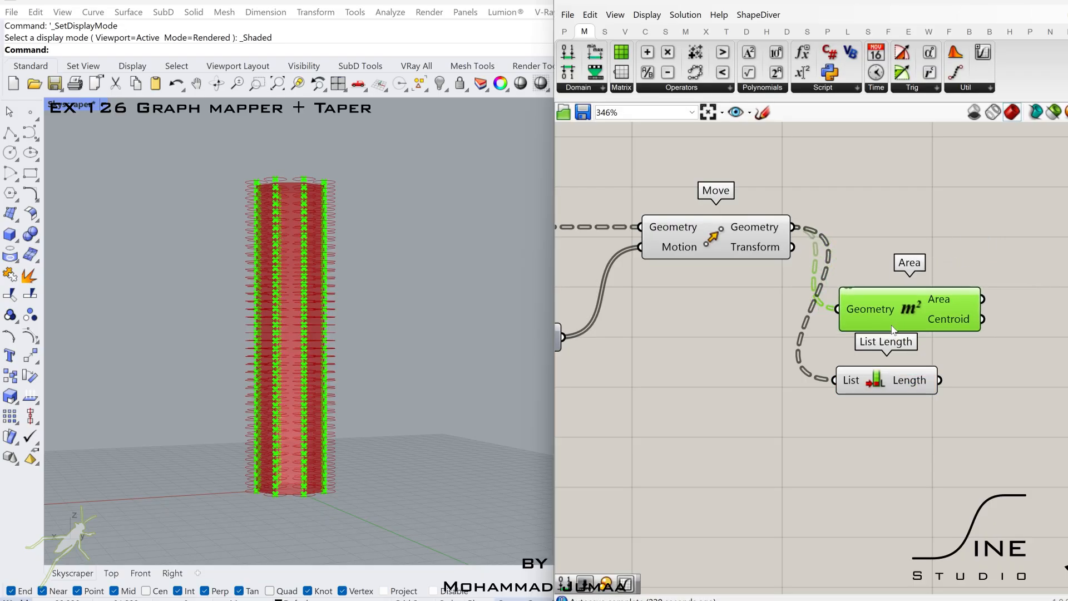
- Add a Range component and wire the List Length output to its Steps input
scroll(885, 328, down, 1)
right_drag(1001, 317, 726, 326)
double_click(807, 347)
text(range)
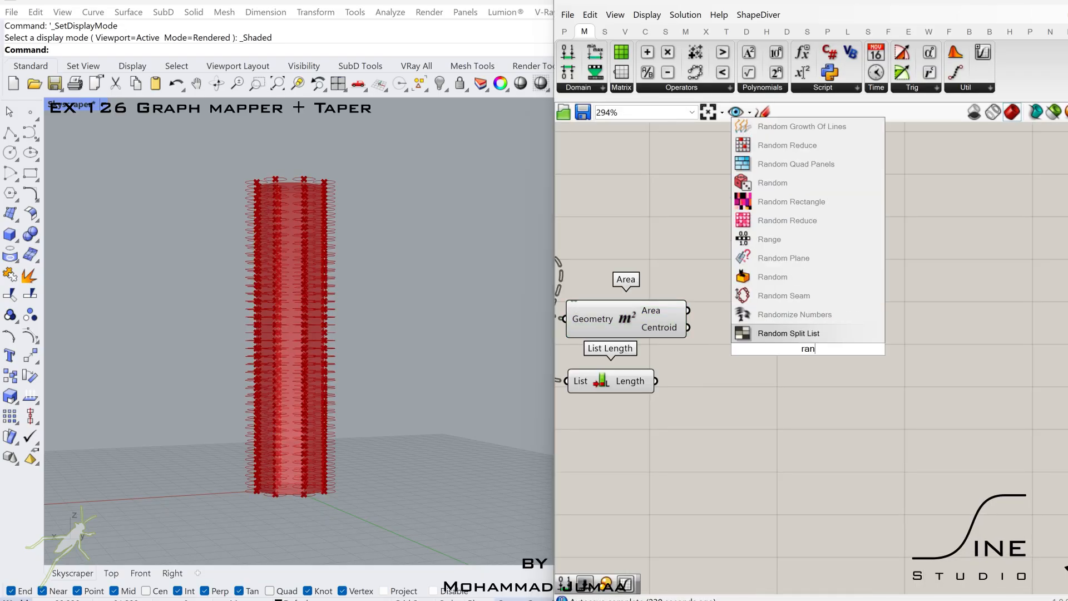
click(799, 332)
drag(777, 357, 784, 380)
- Add a Scale component, wiring Move's Geometry to its Geometry input and the Area Centroid to its Center
right_drag(912, 350, 855, 346)
double_click(919, 291)
text(scale)
click(912, 276)
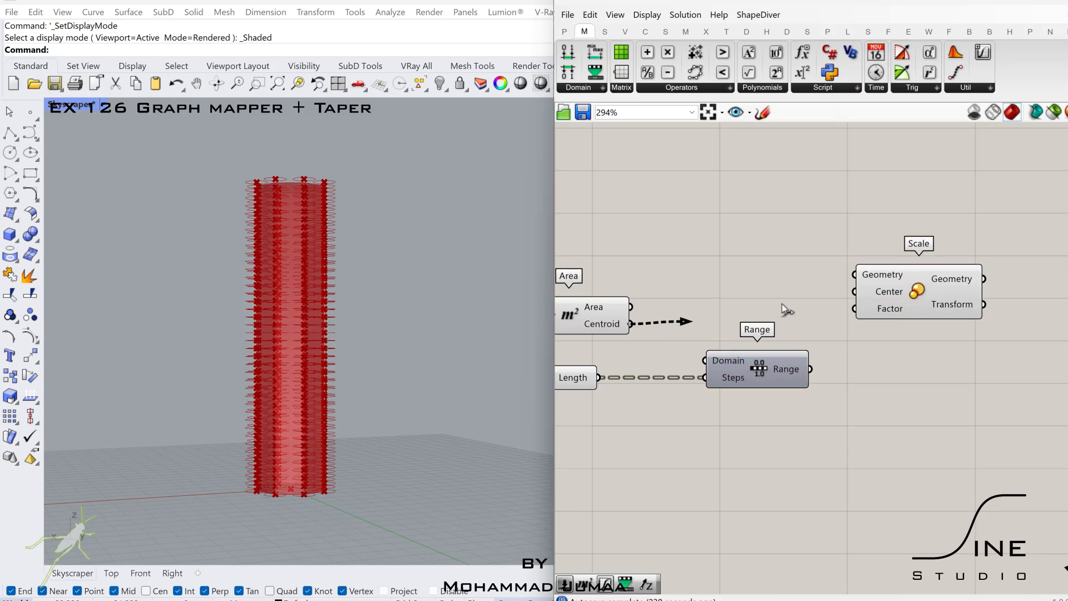
drag(785, 310, 855, 291)
scroll(667, 257, down, 2)
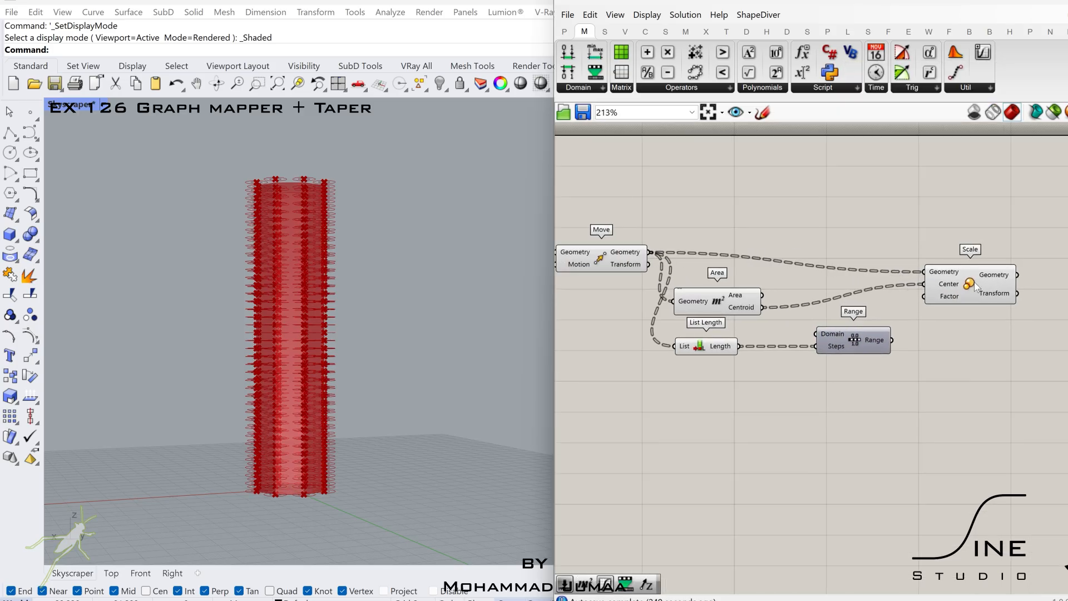
drag(974, 286, 1041, 266)
- Add a Graph Mapper component between Range and Scale
double_click(891, 334)
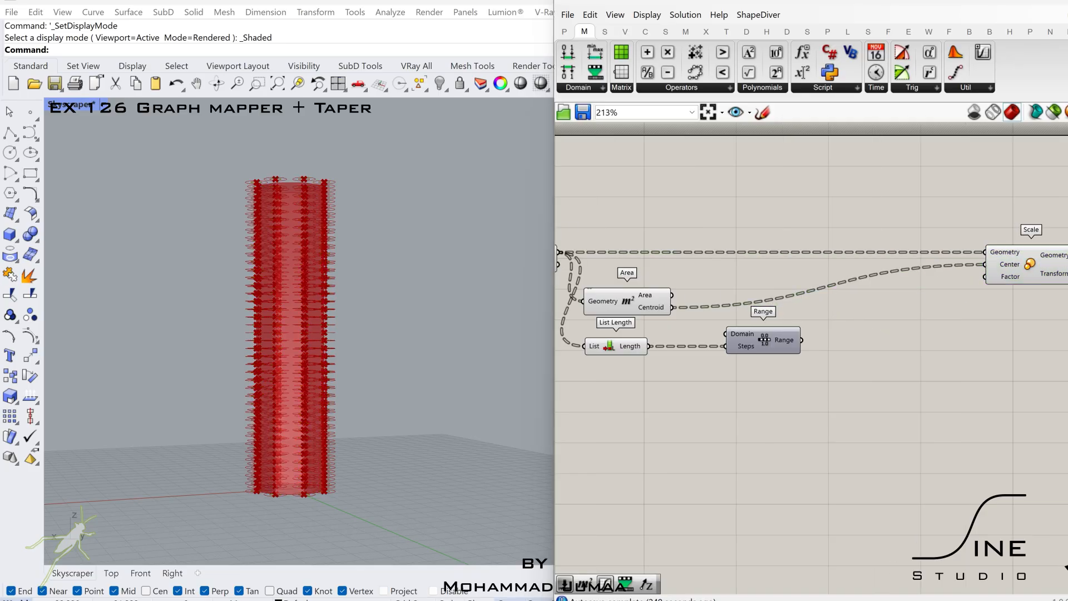
text(gra)
click(875, 242)
scroll(805, 347, up, 1)
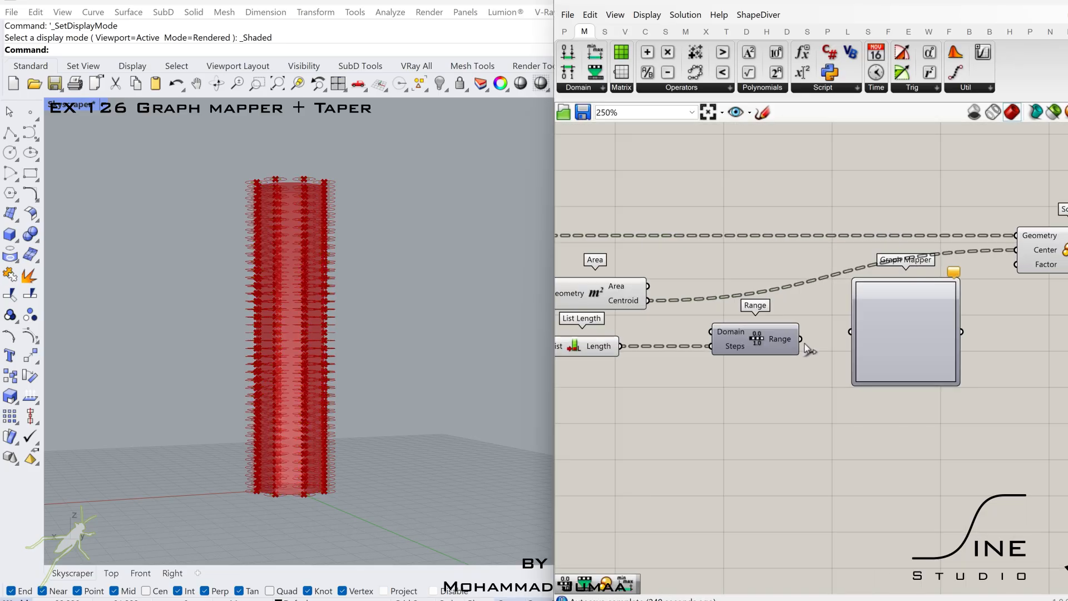
- Wire the Range output into the Graph Mapper and move Scale farther away to make room
drag(880, 332, 888, 339)
right_drag(965, 355, 713, 348)
drag(809, 242, 1062, 241)
- Add a Data parameter beside the Graph Mapper and wire the mapper's output into it
double_click(878, 343)
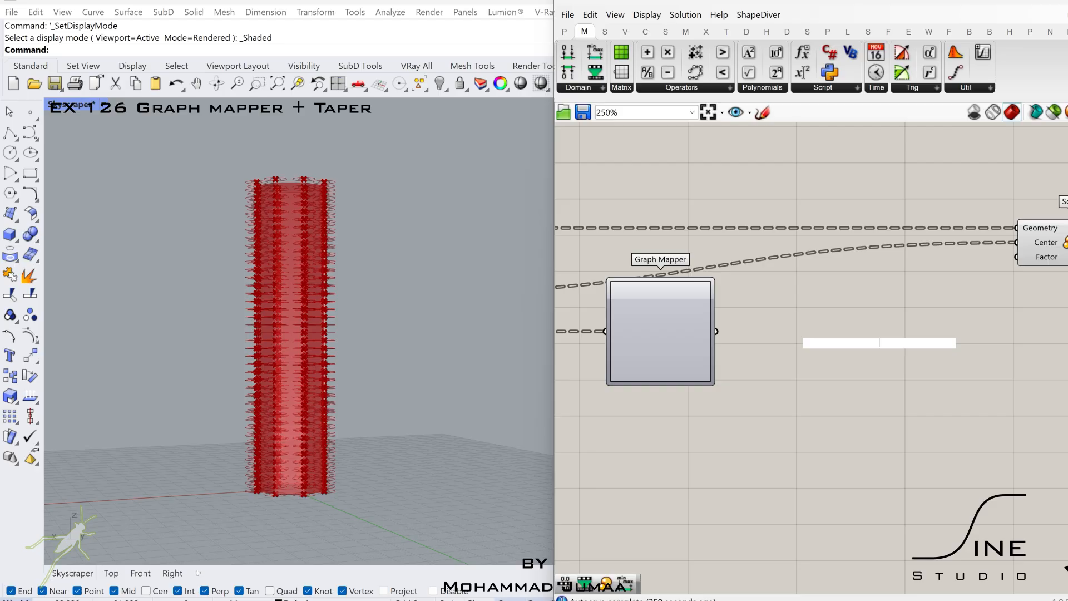
text(data)
key(Return)
scroll(725, 338, up, 2)
drag(843, 341, 886, 346)
drag(914, 353, 865, 341)
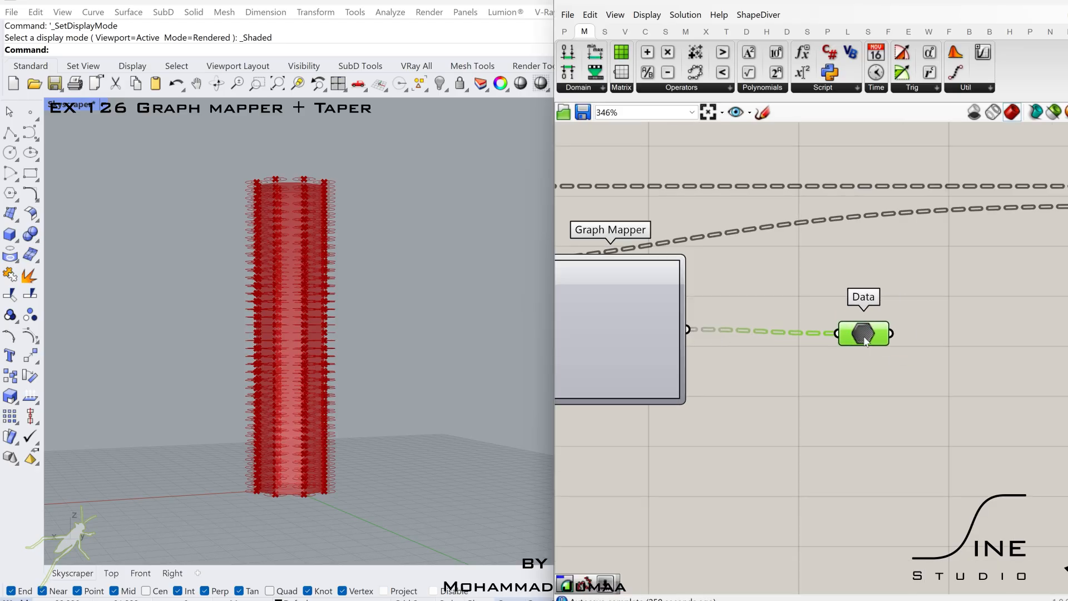
- Add Remap Numbers, Bounds and Construct Domain components, wiring Data to Remap's Value and through Bounds to its Source
right_drag(901, 332, 758, 335)
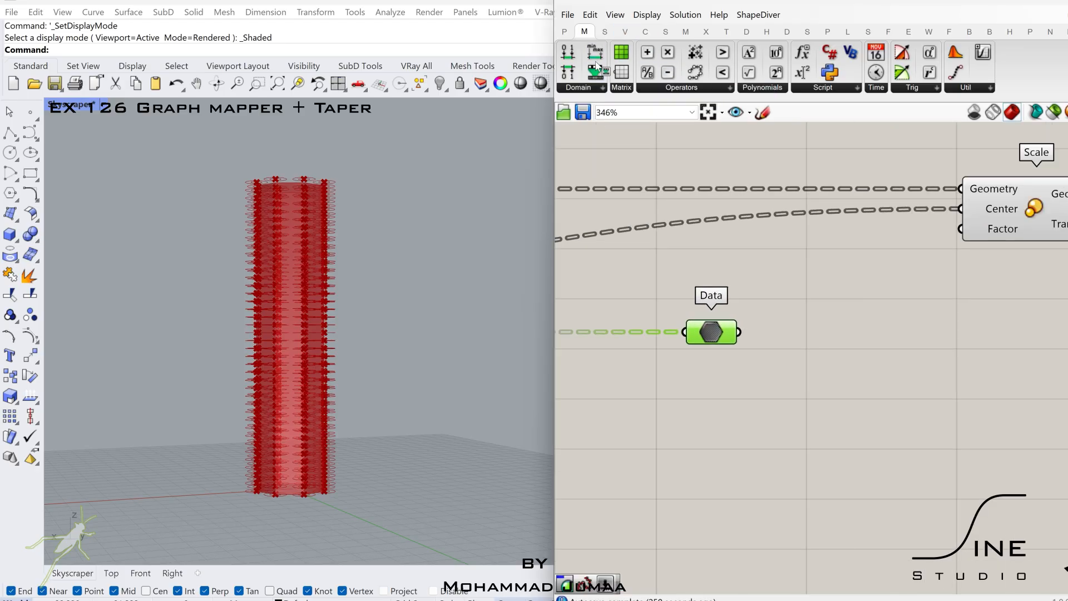
drag(575, 54, 885, 332)
drag(759, 331, 838, 310)
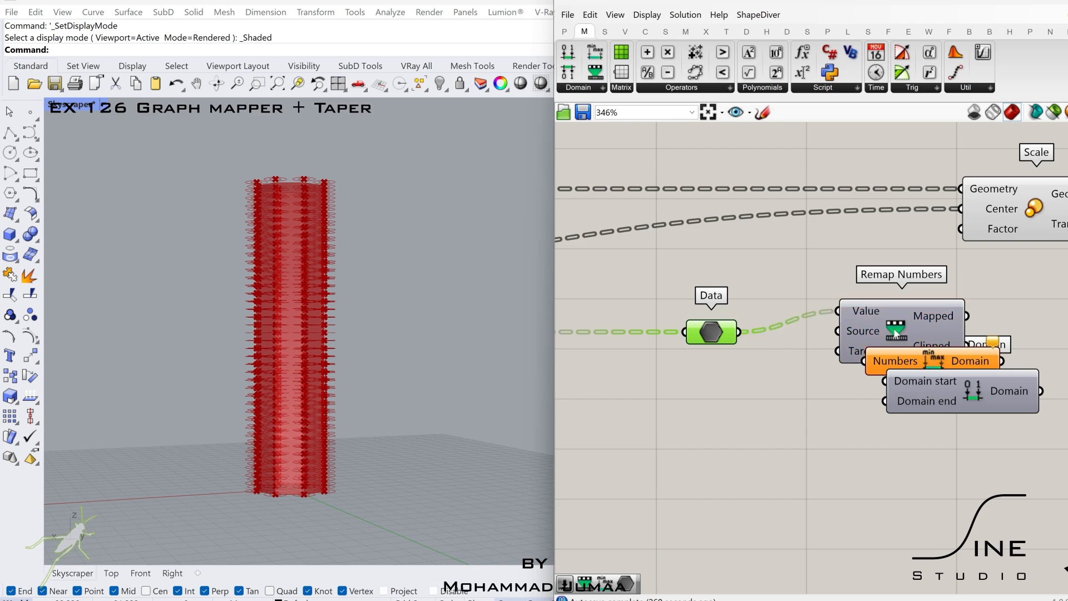
drag(896, 325, 961, 318)
drag(933, 361, 851, 356)
drag(961, 331, 1032, 348)
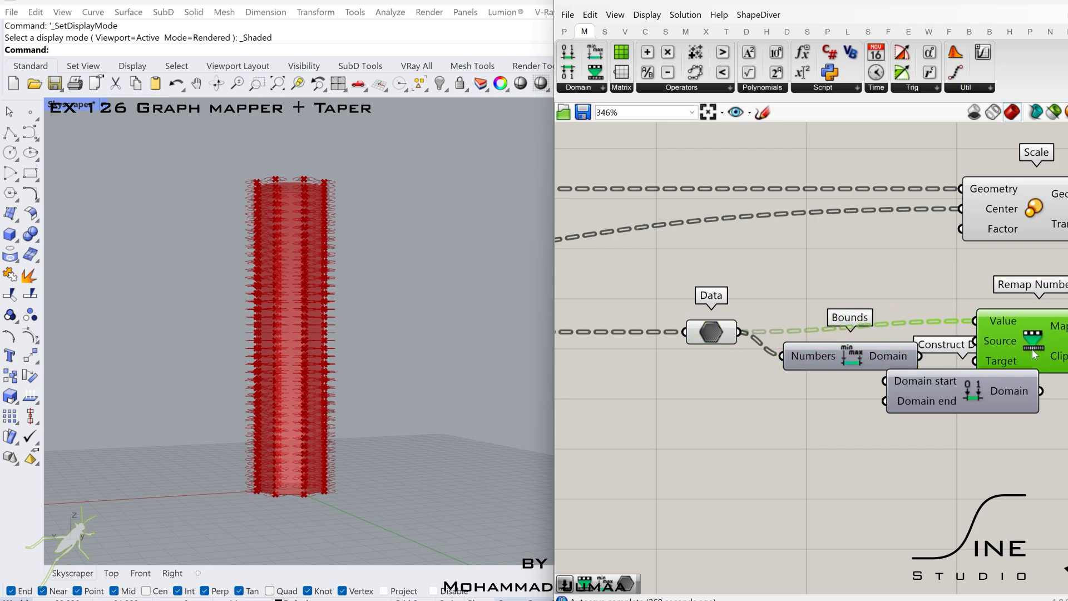
- Add number sliders of 0.25 and 0.99 and wire them to Construct Domain's Domain start and Domain end
right_drag(559, 528, 751, 442)
double_click(751, 442)
text(0.25)
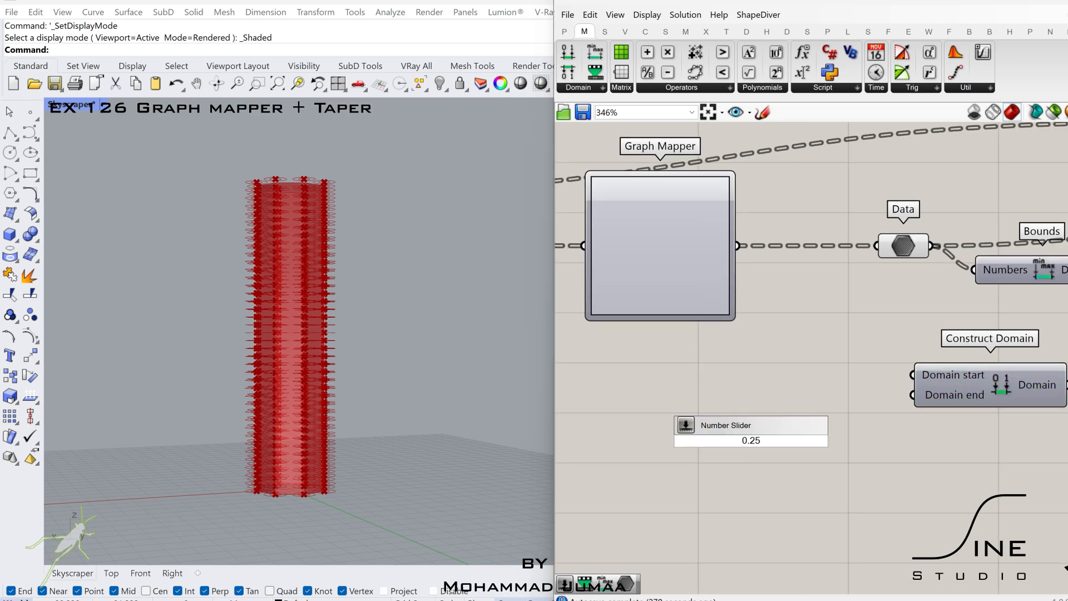
key(Return)
drag(813, 446, 833, 399)
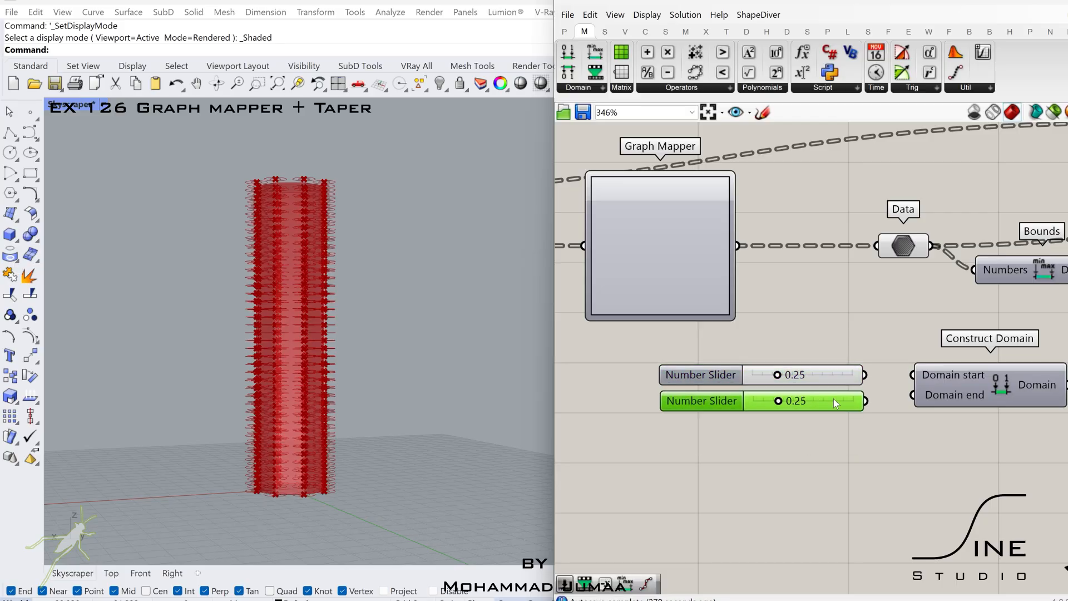
double_click(826, 399)
text(0.99)
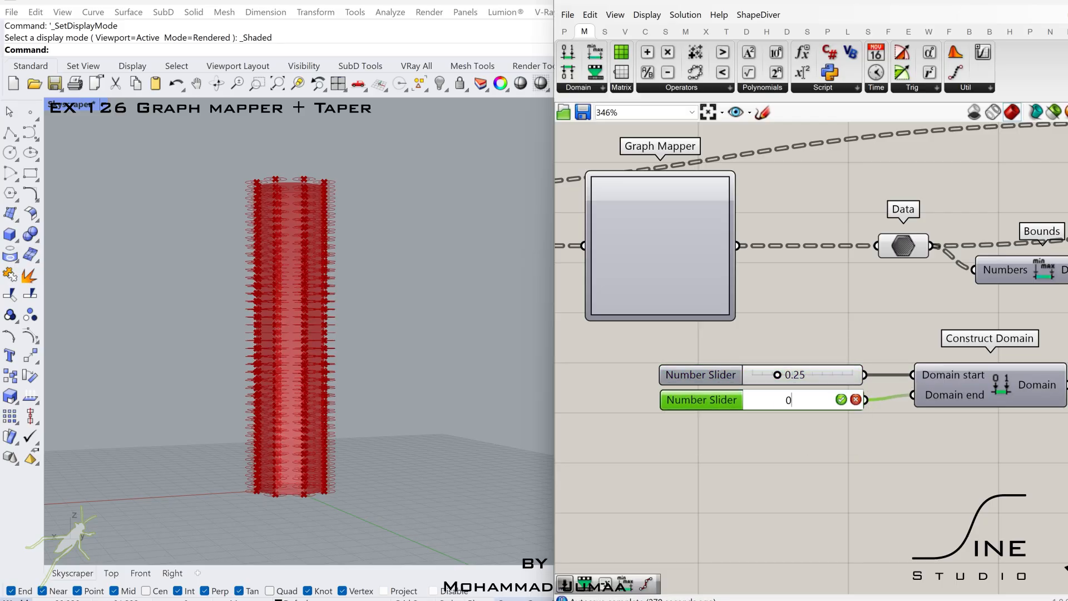
key(Return)
- Wire Construct Domain to Remap Numbers' Target input and the Mapped output to Scale's Factor
scroll(892, 322, down, 2)
right_drag(892, 322, 804, 330)
drag(945, 362, 748, 424)
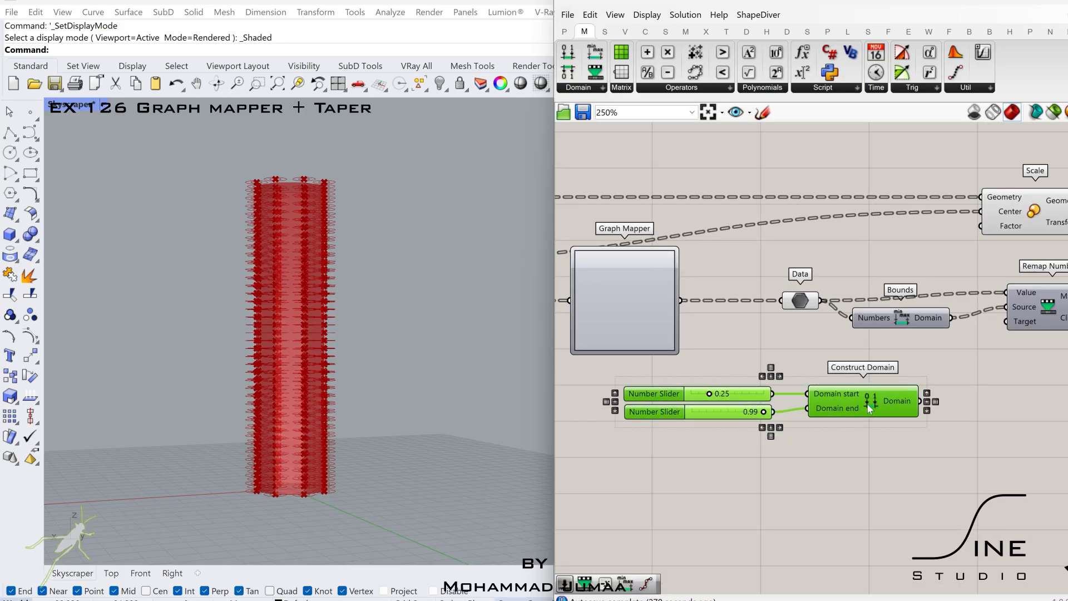
drag(867, 401, 951, 400)
right_drag(1036, 338, 967, 345)
drag(987, 321, 1019, 322)
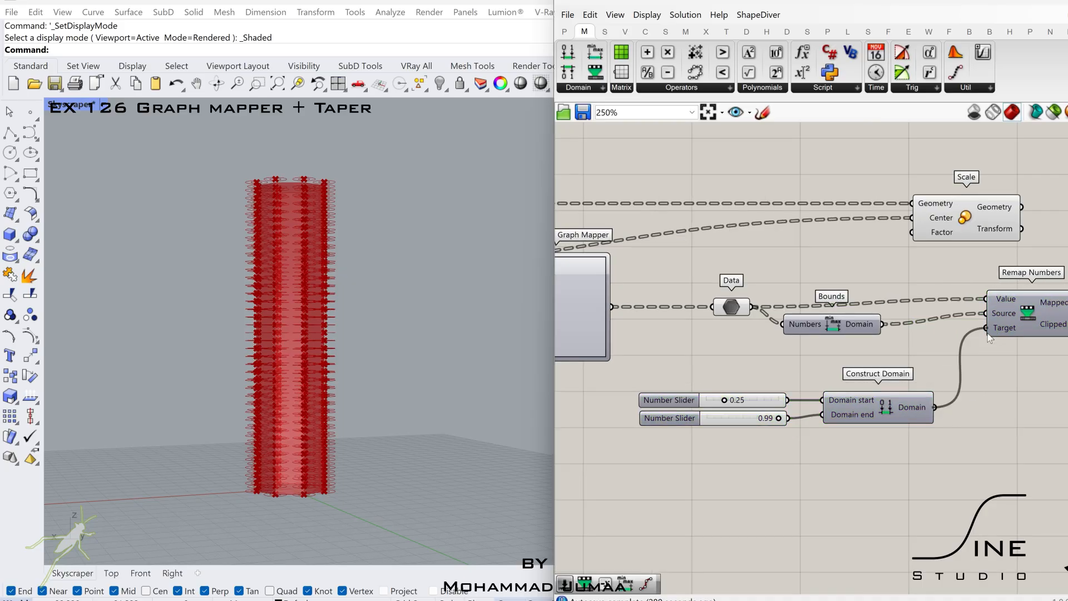
scroll(988, 338, down, 1)
drag(1017, 320, 1040, 269)
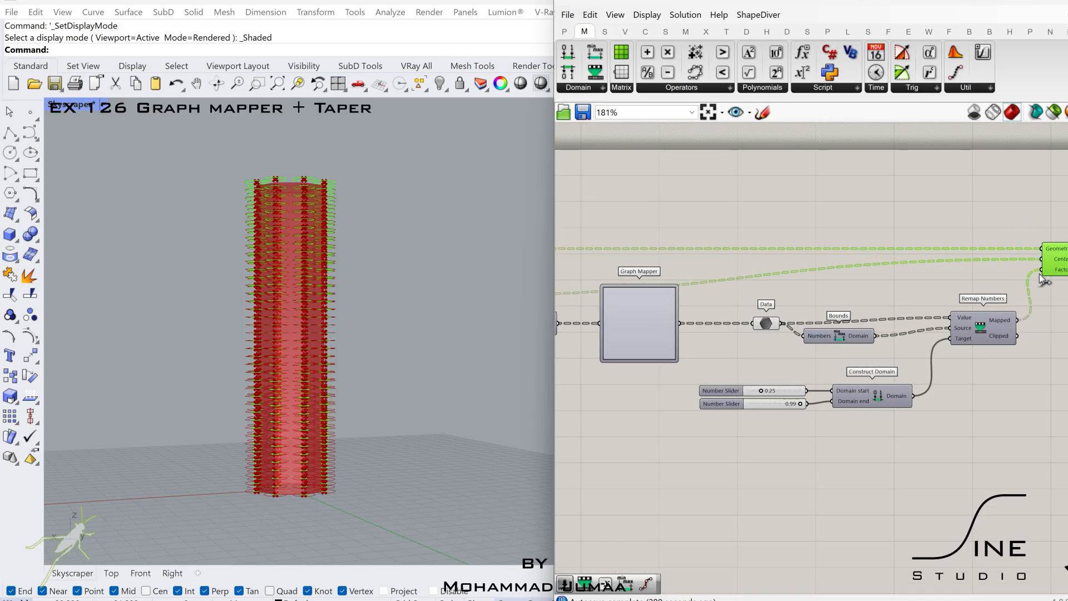
- Set the Graph Mapper's graph type to Sine and adjust its wave to about six cycles
right_drag(702, 298, 800, 289)
right_click(754, 305)
mouse_move(767, 456)
click(901, 552)
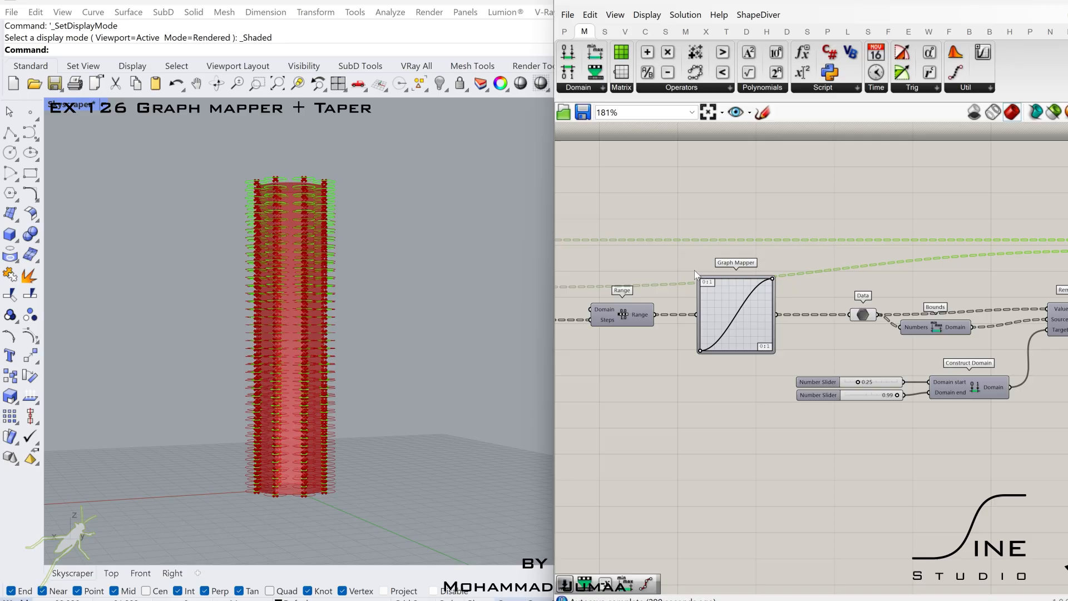
scroll(695, 273, up, 3)
drag(925, 246, 754, 253)
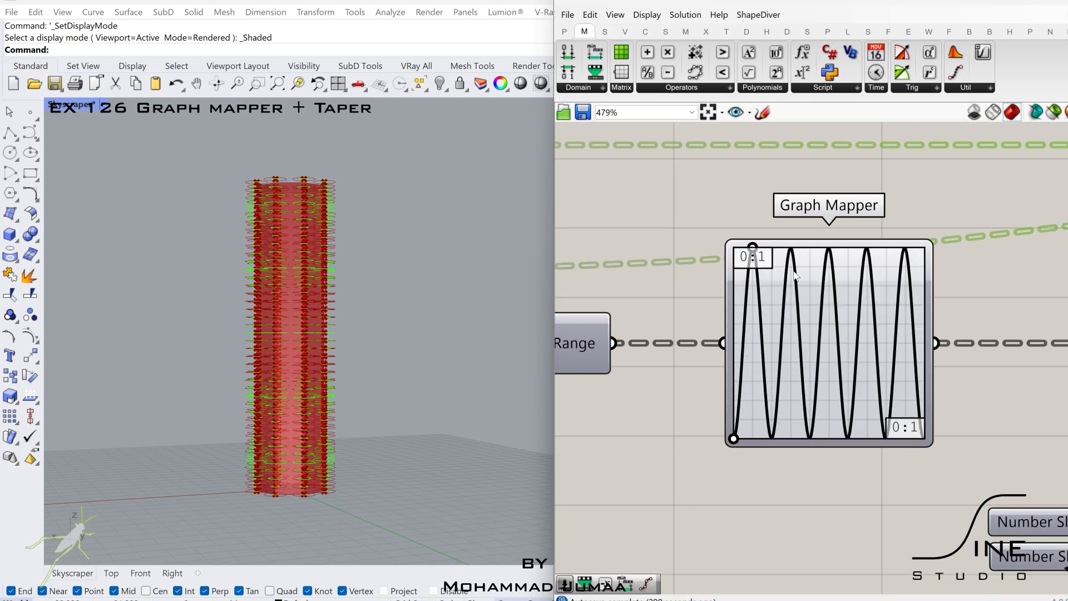
scroll(765, 267, up, 2)
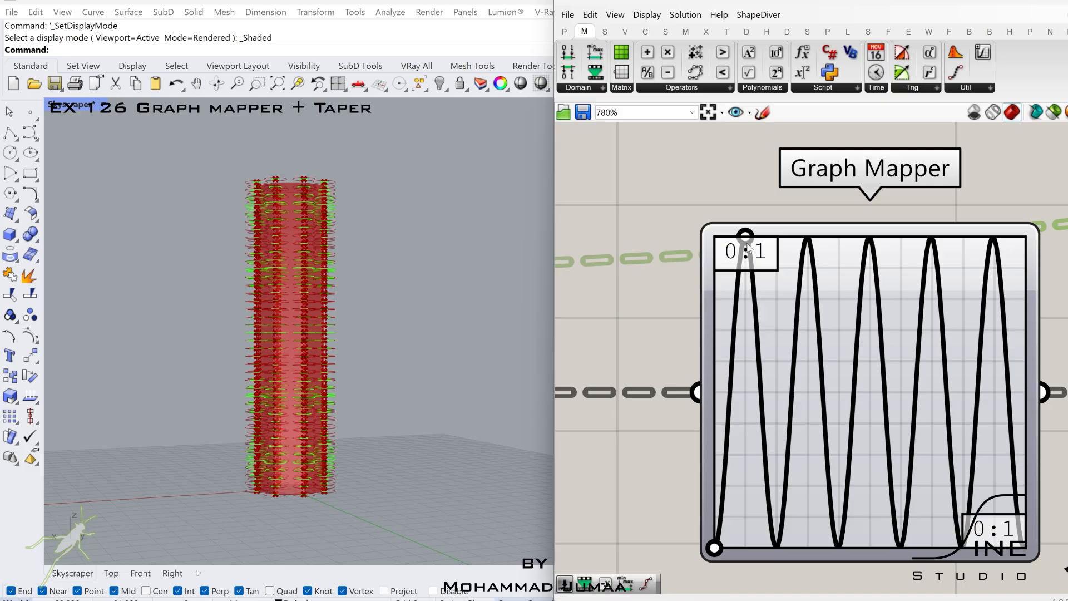
drag(749, 249, 744, 242)
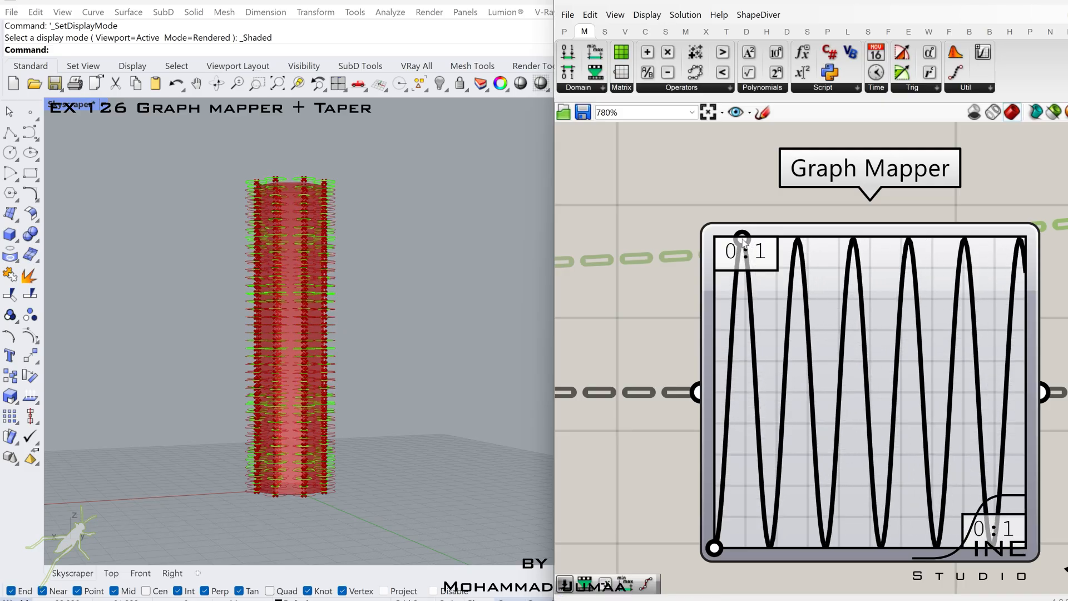
scroll(743, 241, up, 8)
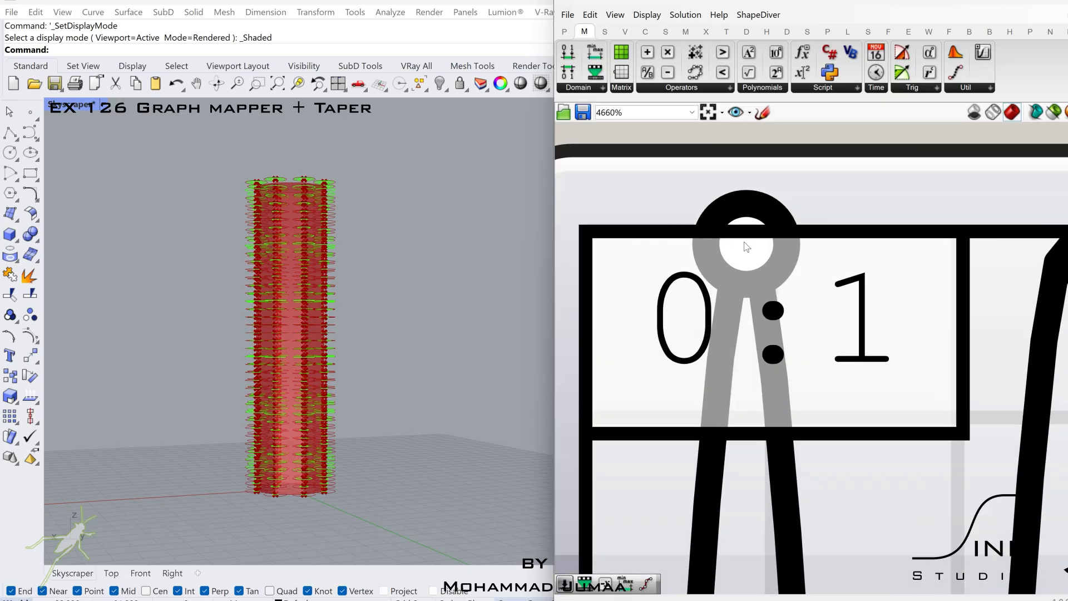
scroll(736, 245, down, 8)
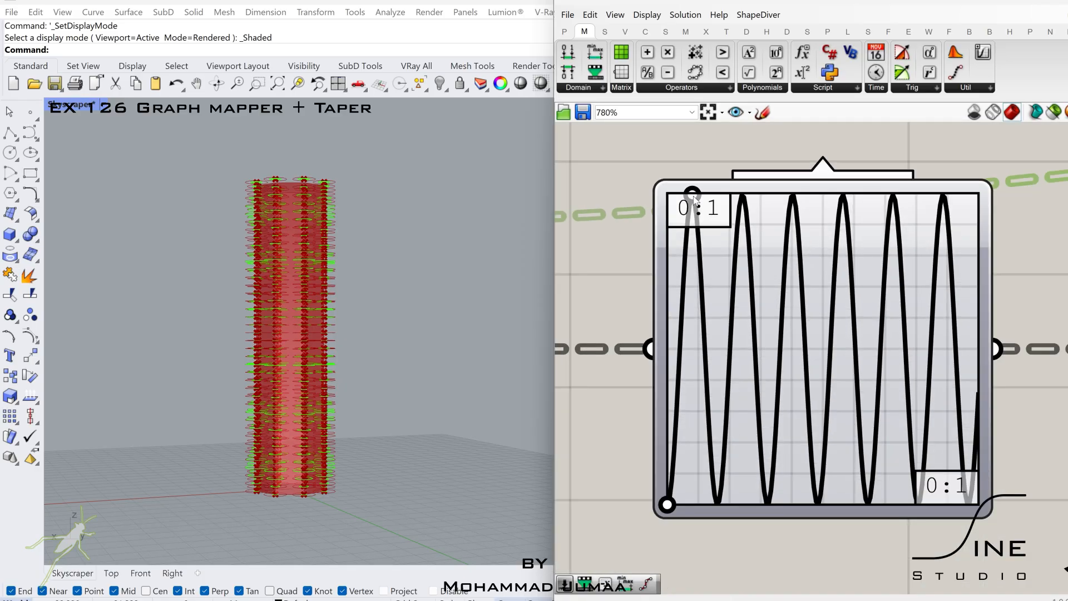
scroll(699, 199, up, 5)
double_click(699, 196)
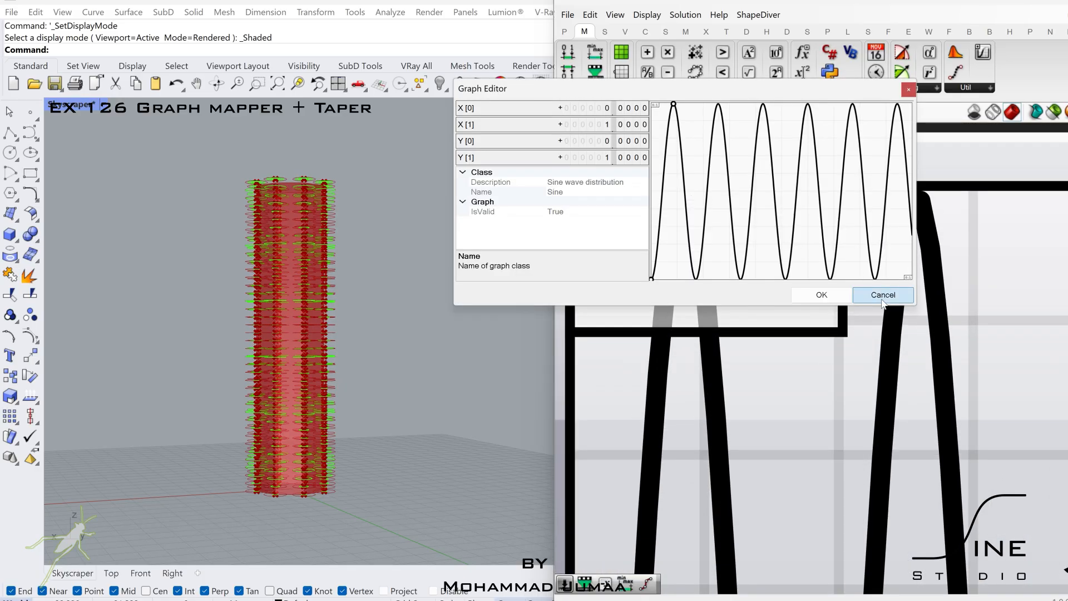
click(882, 295)
- Copy the Graph Mapper below the original and stretch the copy's sine wave to about four cycles
scroll(835, 375, down, 8)
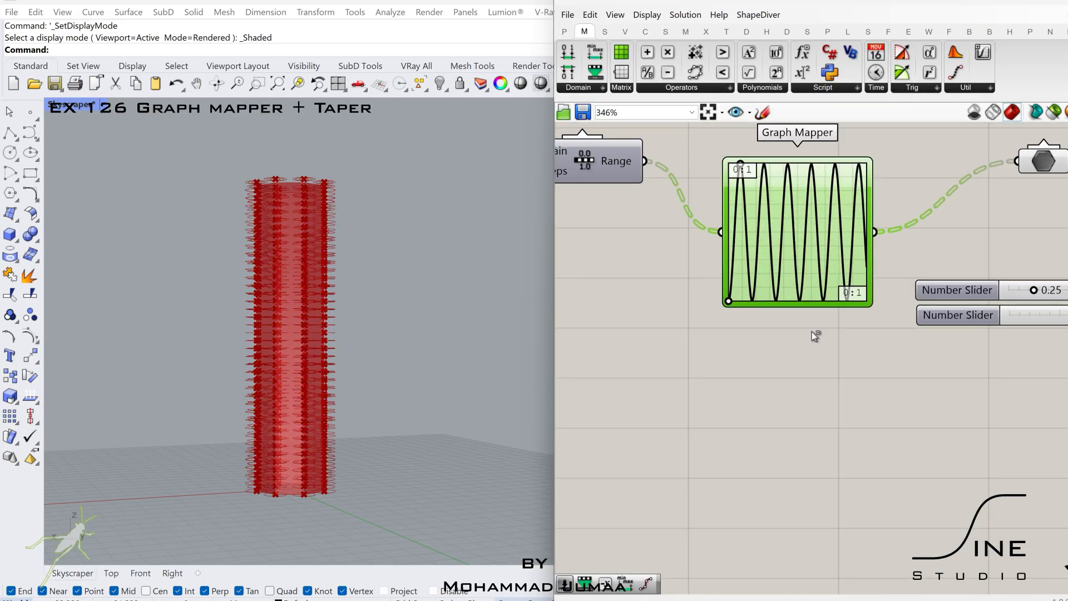
scroll(654, 241, up, 5)
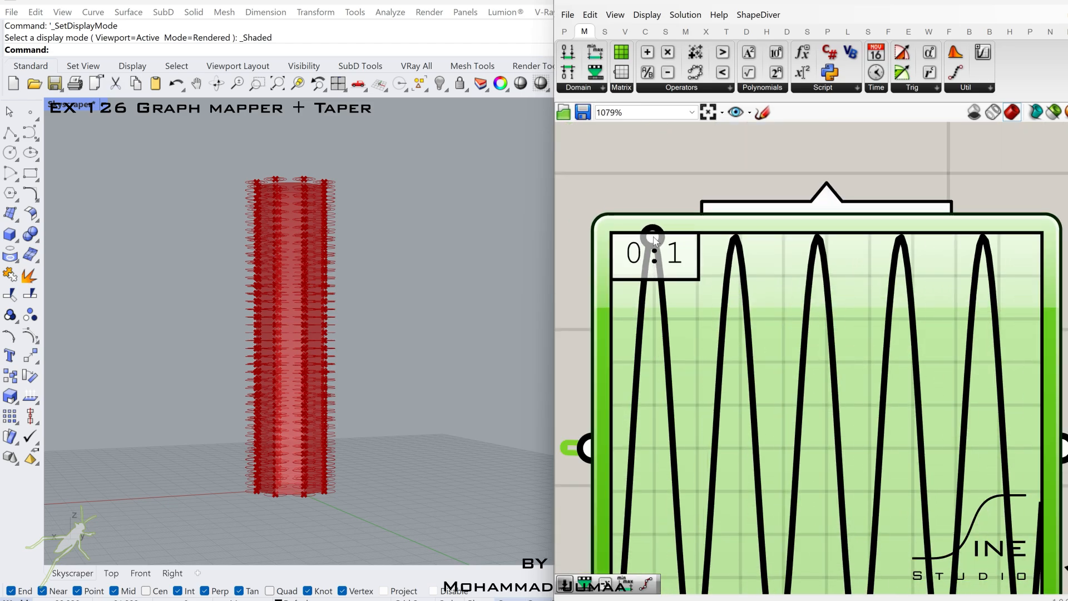
drag(654, 240, 666, 236)
scroll(666, 234, down, 3)
- Make a third Graph Mapper copy below the second and widen its sine wave to about three cycles
right_drag(739, 259, 767, 203)
scroll(766, 203, down, 2)
alt+drag(792, 321, 788, 550)
right_drag(793, 517, 825, 395)
scroll(732, 307, up, 3)
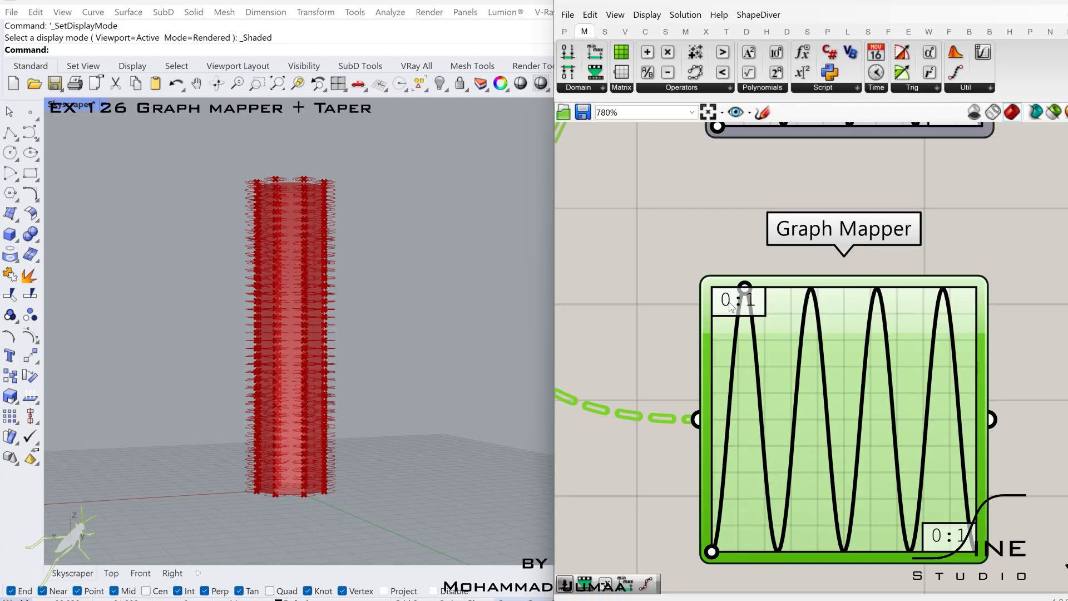
right_drag(730, 306, 737, 227)
scroll(738, 227, up, 1)
drag(735, 215, 747, 216)
- Add a Loft component and wire Scale's Geometry output to its Curves input
scroll(821, 322, down, 9)
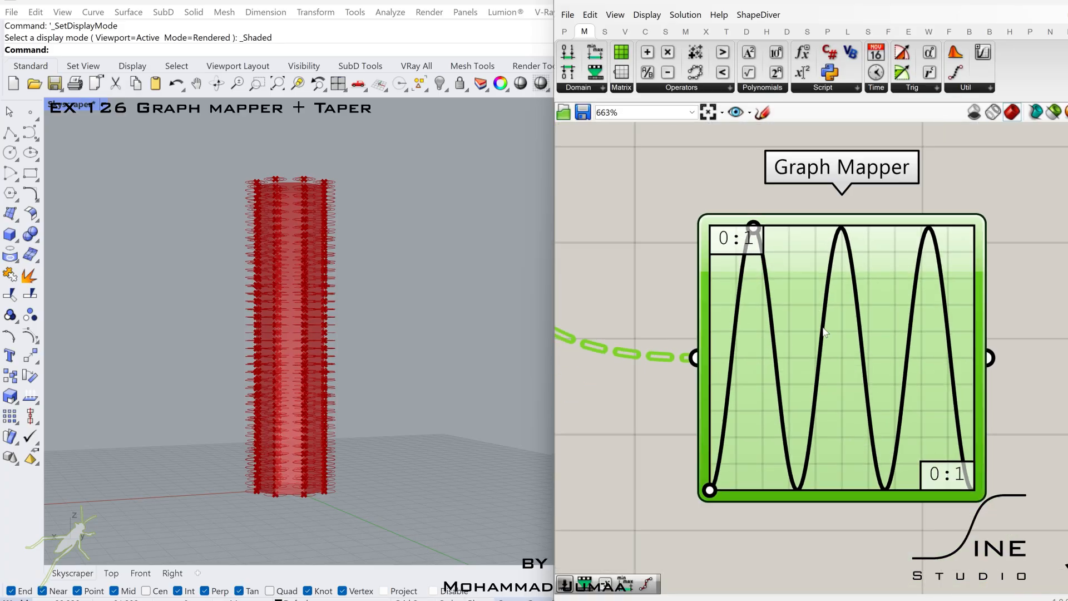
right_drag(896, 284, 713, 414)
click(922, 305)
right_drag(1054, 252, 807, 288)
right_drag(927, 252, 877, 270)
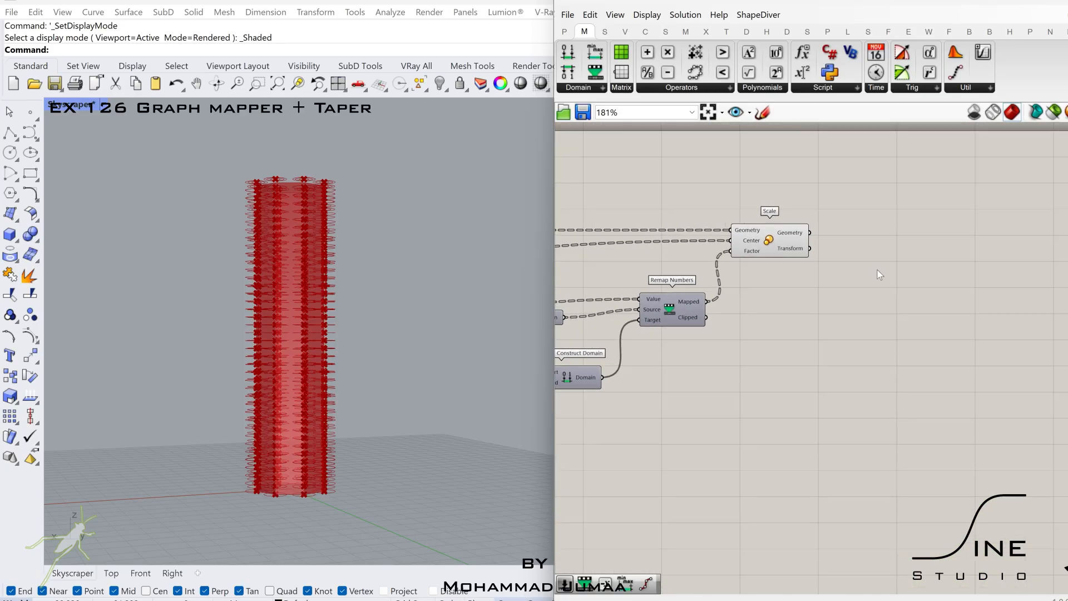
double_click(877, 266)
text(loft)
key(Return)
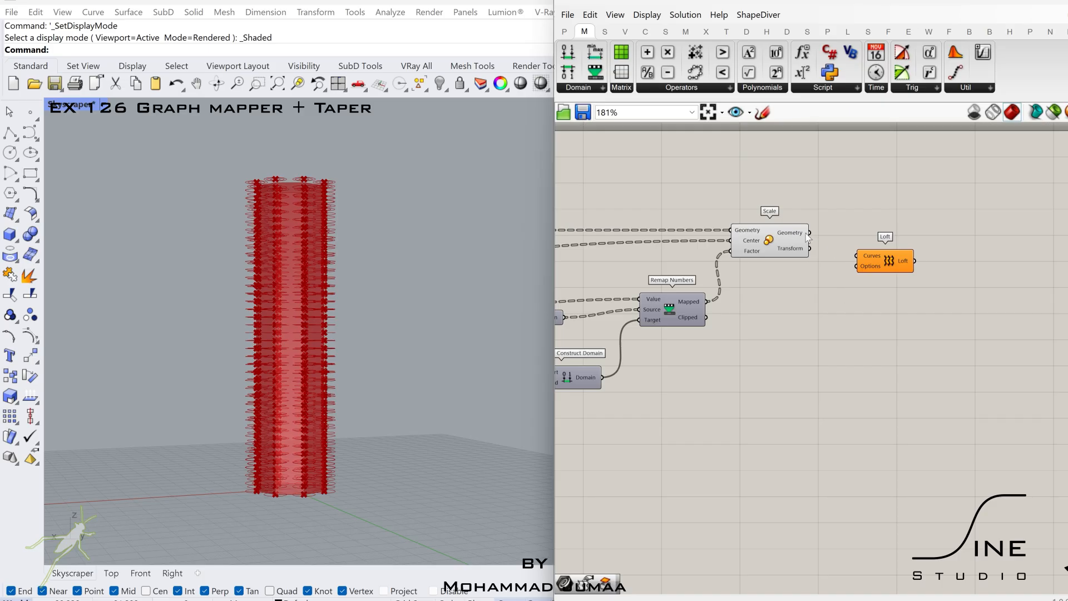
drag(855, 254, 856, 254)
drag(890, 265, 906, 246)
- Add a Cap Holes component after Loft and wire the Loft output to its Brep input
right_drag(991, 235, 919, 250)
double_click(923, 250)
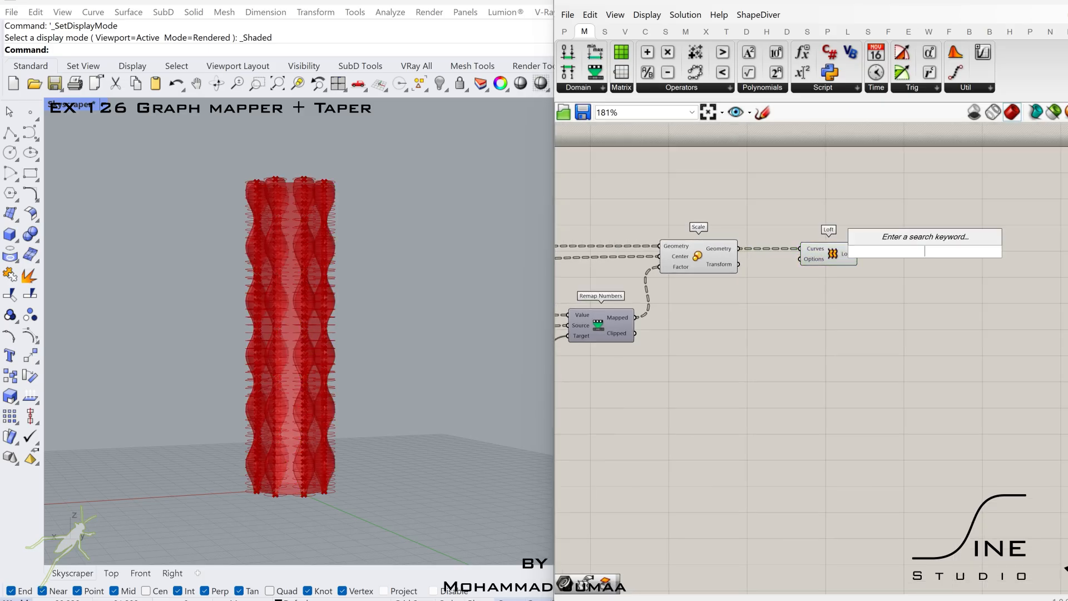
text(cap)
click(920, 238)
scroll(867, 254, up, 3)
scroll(918, 253, down, 5)
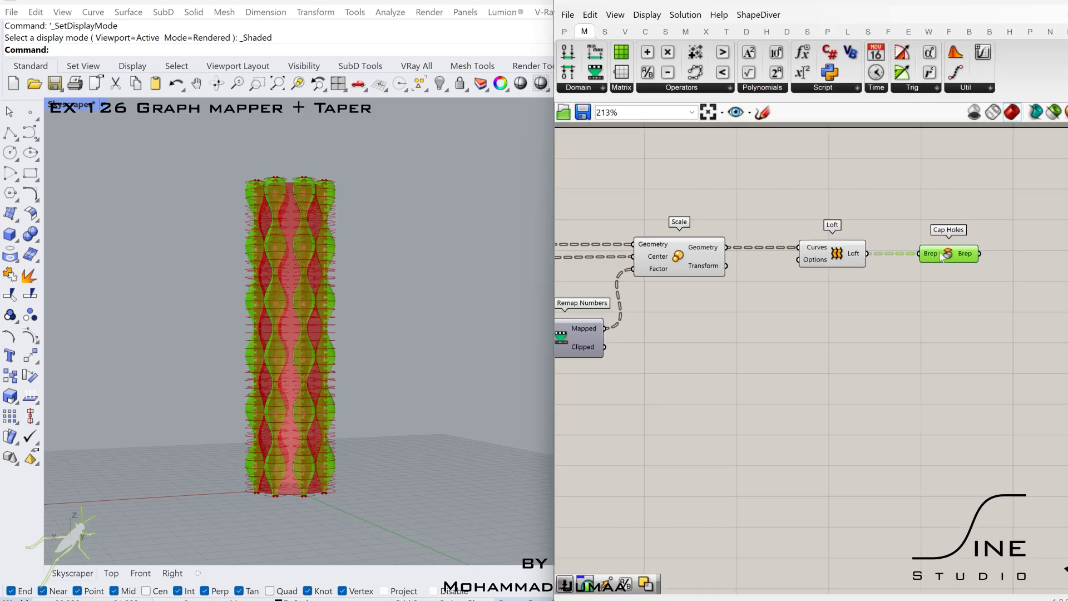
- Turn off the preview of the components from Data through Loft, and of Unit Z, Move, Area and List Length
drag(960, 259, 702, 389)
middle_click(703, 389)
click(748, 343)
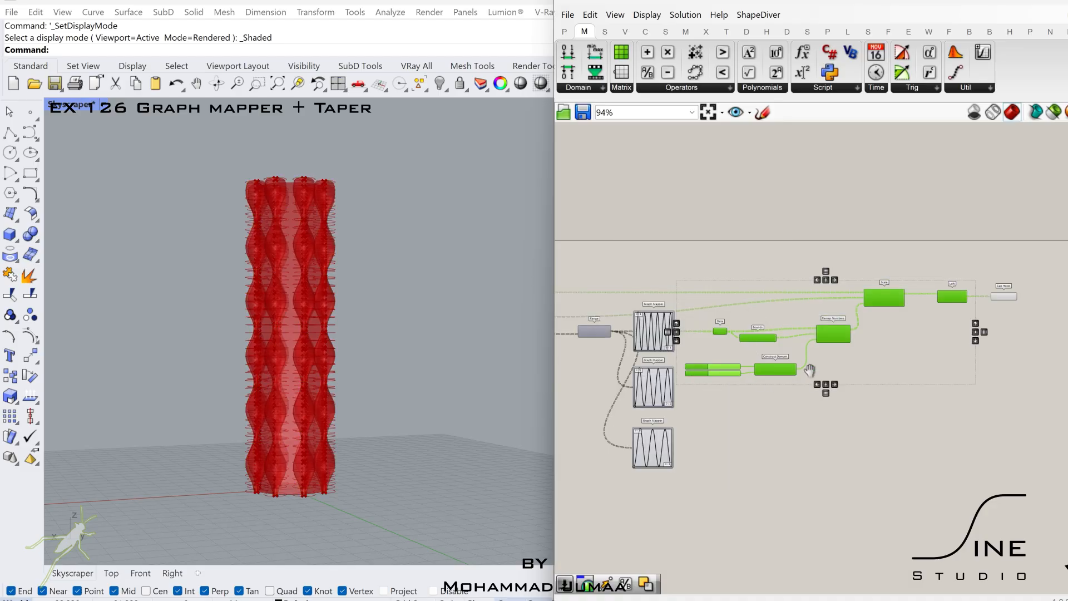
right_drag(656, 311, 956, 267)
drag(877, 236, 711, 335)
middle_click(775, 296)
click(820, 251)
- Add a Solid Difference component at the end of the definition and wire the extrusion's Cap Holes to Breps A
scroll(700, 351, up, 6)
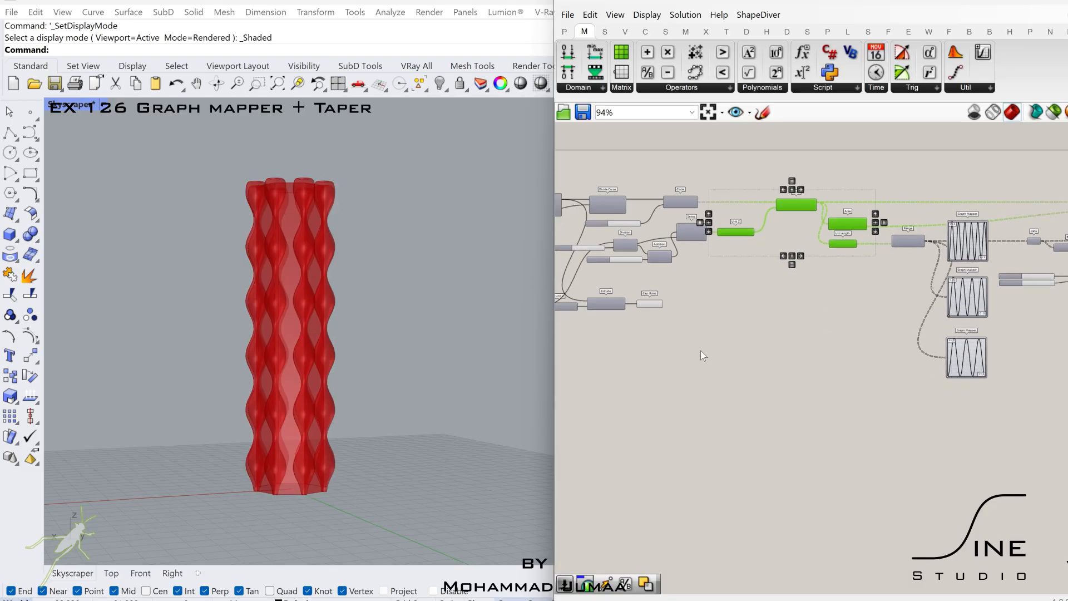
double_click(690, 300)
text(soli)
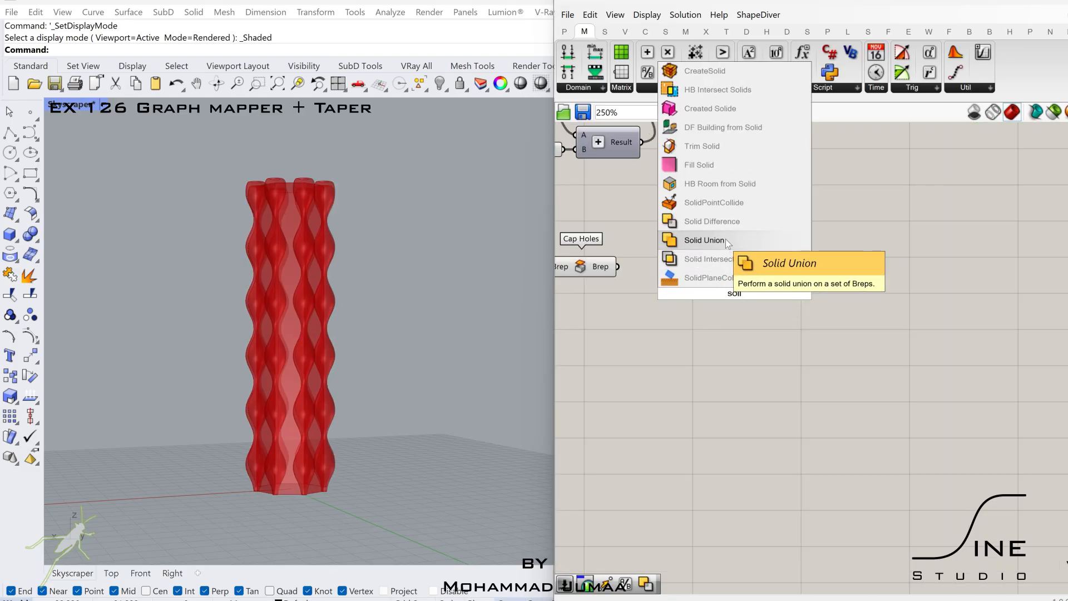
click(723, 221)
drag(737, 288, 1054, 189)
scroll(818, 268, down, 8)
scroll(1055, 193, up, 8)
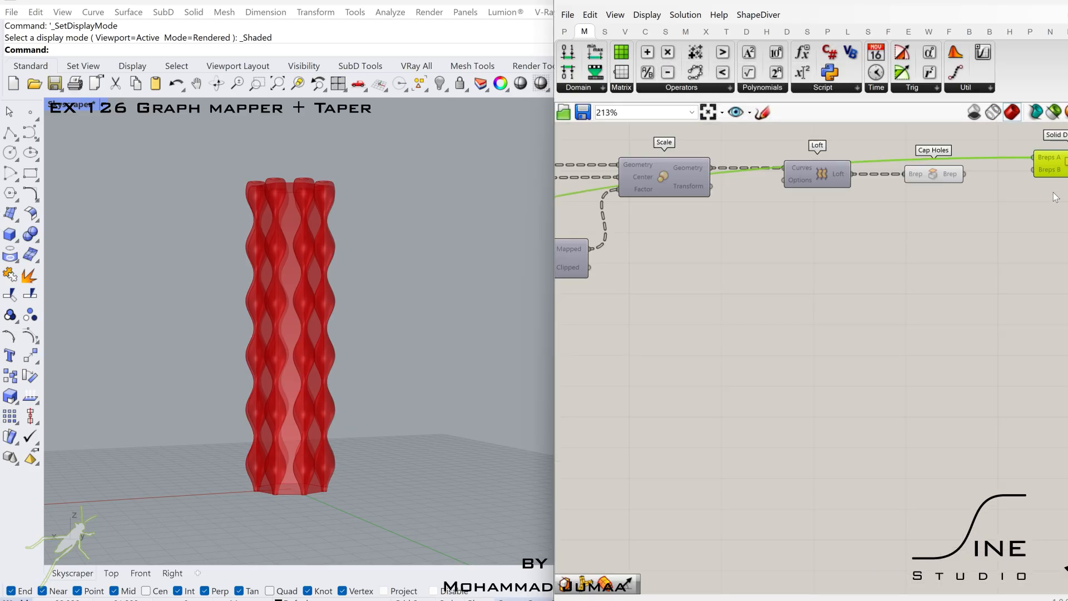
- Flatten Solid Difference's Breps B input and wire the lofted Cap Holes output into it
right_click(920, 212)
click(954, 305)
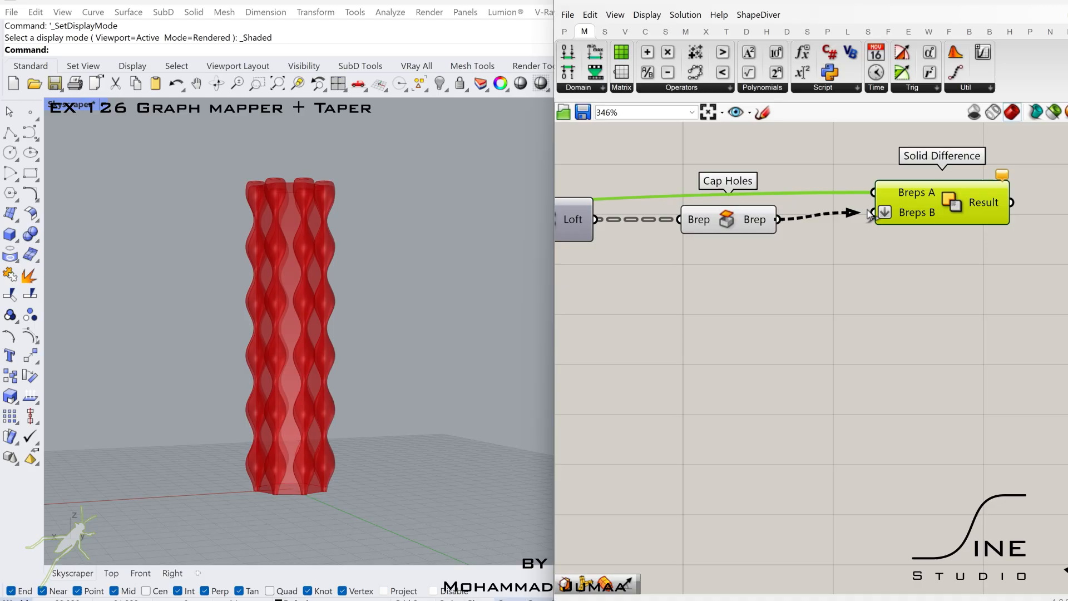
drag(870, 214, 884, 215)
- Turn off the preview of the lofted Cap Holes, the base extrusion with its Cap Holes, and the upstream Series components
scroll(890, 231, down, 2)
click(771, 219)
middle_click(773, 219)
click(810, 173)
scroll(807, 225, down, 6)
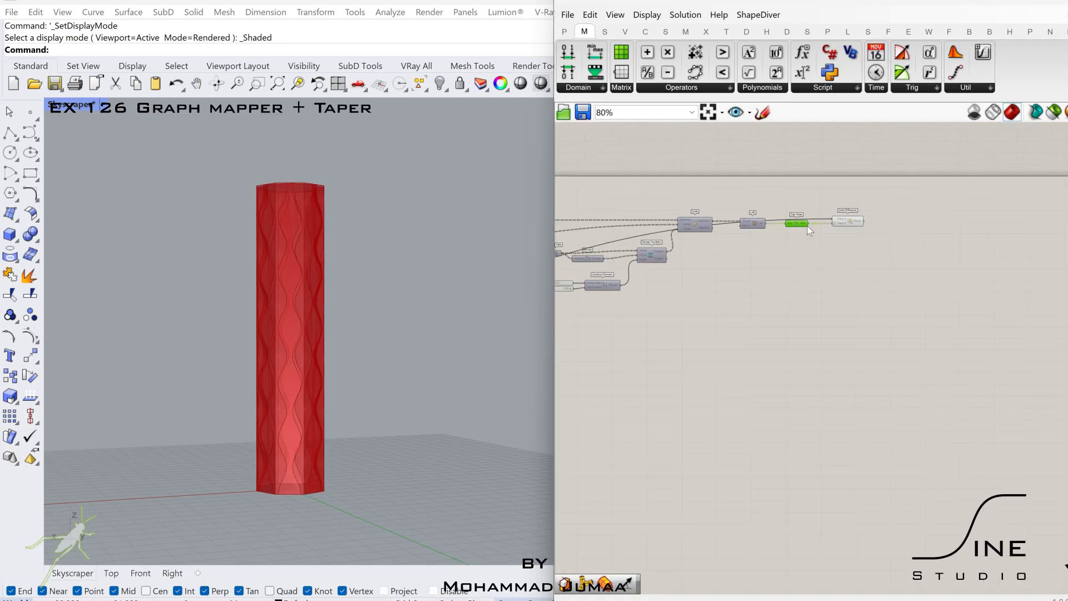
scroll(806, 226, down, 3)
right_drag(573, 291, 849, 300)
drag(767, 303, 689, 246)
middle_click(725, 257)
click(769, 214)
- Add an Offset Curve component below the base extrusion's Cap Holes
scroll(787, 312, up, 4)
right_drag(785, 305, 786, 291)
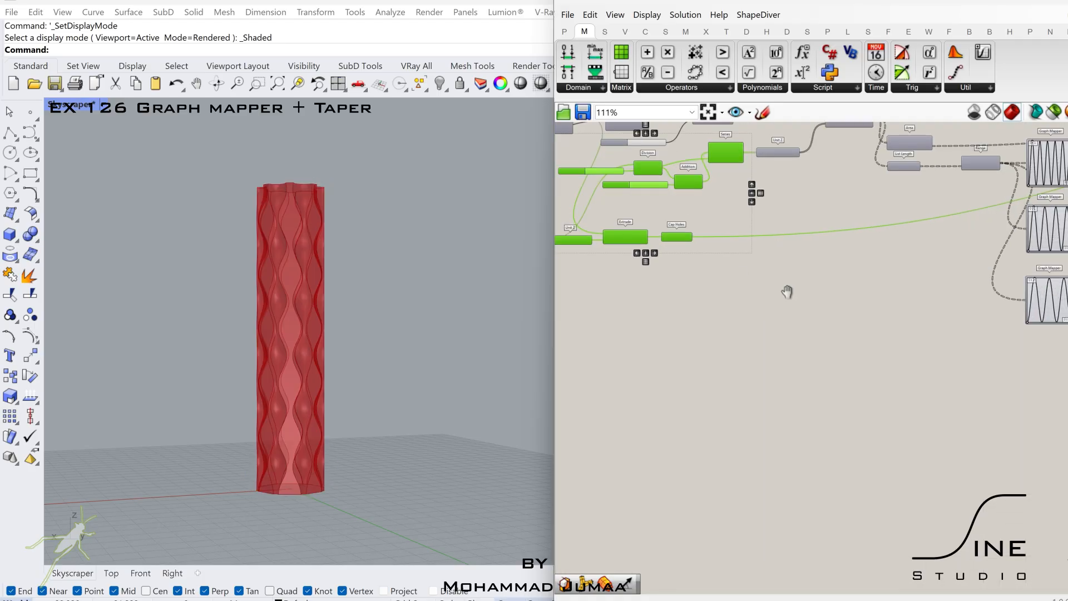
scroll(786, 291, up, 4)
double_click(764, 330)
text(offset)
click(812, 258)
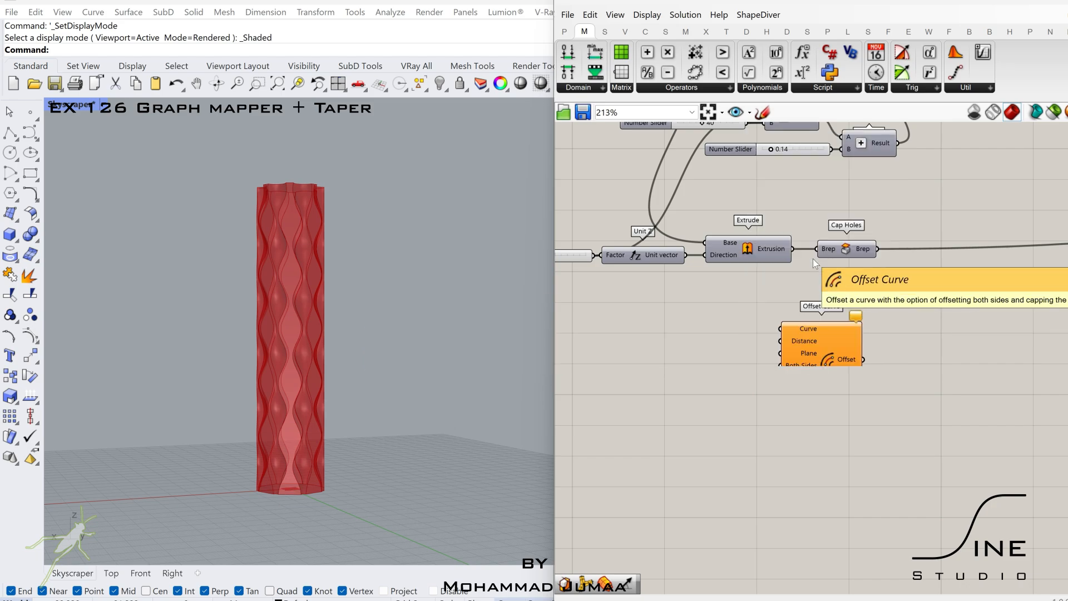
- Add a Negative component beside Offset Curve and feed its Value from a new 0.20 number slider
double_click(705, 343)
text(nega)
click(705, 332)
right_drag(644, 367, 729, 372)
double_click(729, 372)
text(0.2)
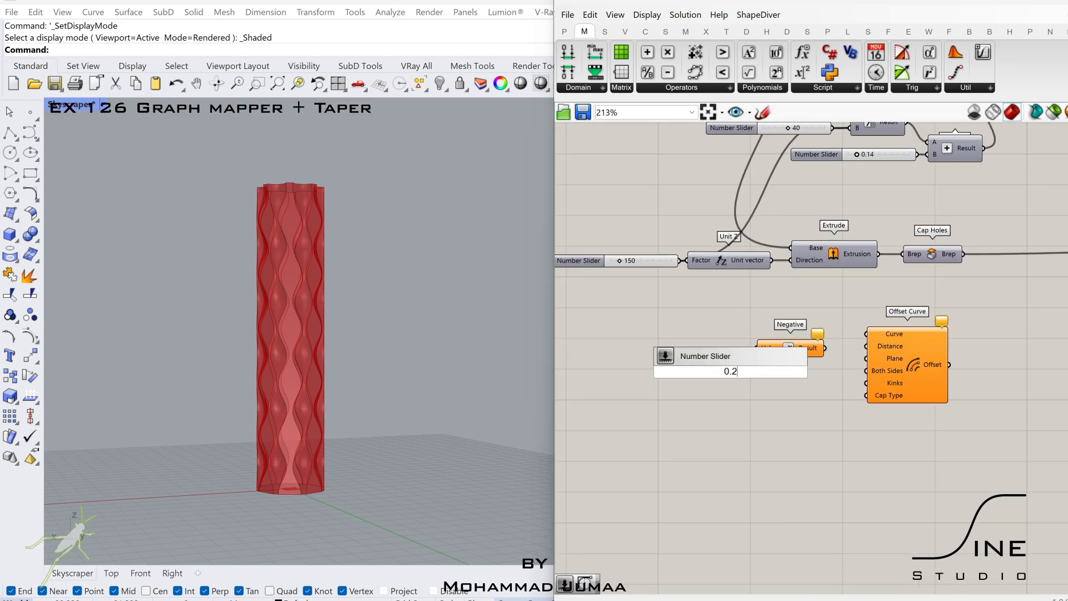
key(Return)
scroll(752, 374, up, 3)
click(779, 338)
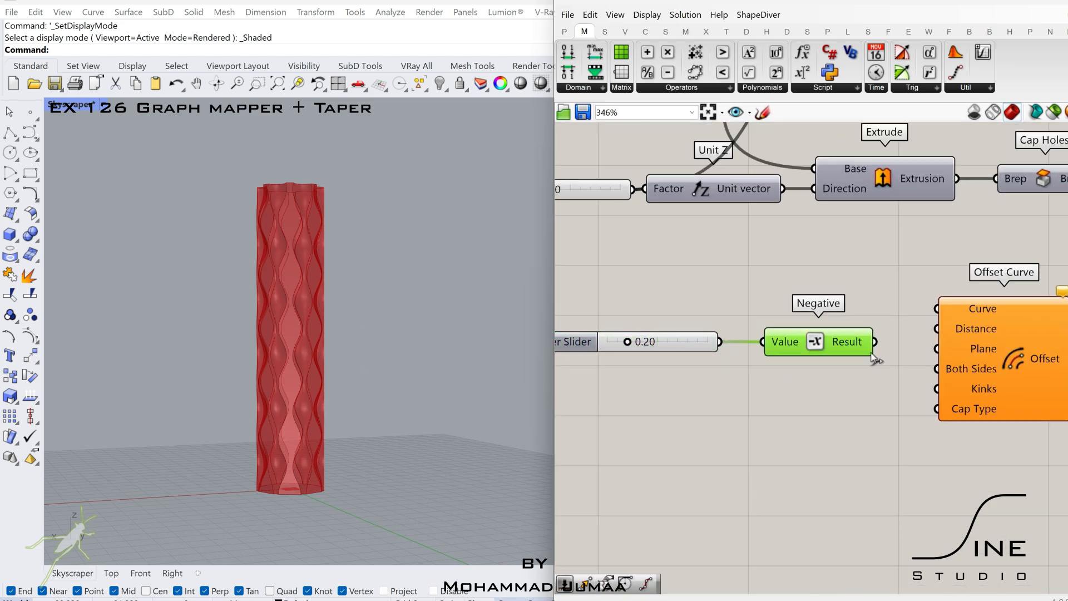
- Wire the Negative result into Offset Curve's Distance and the base Polygon into its Curve input
scroll(778, 339, down, 5)
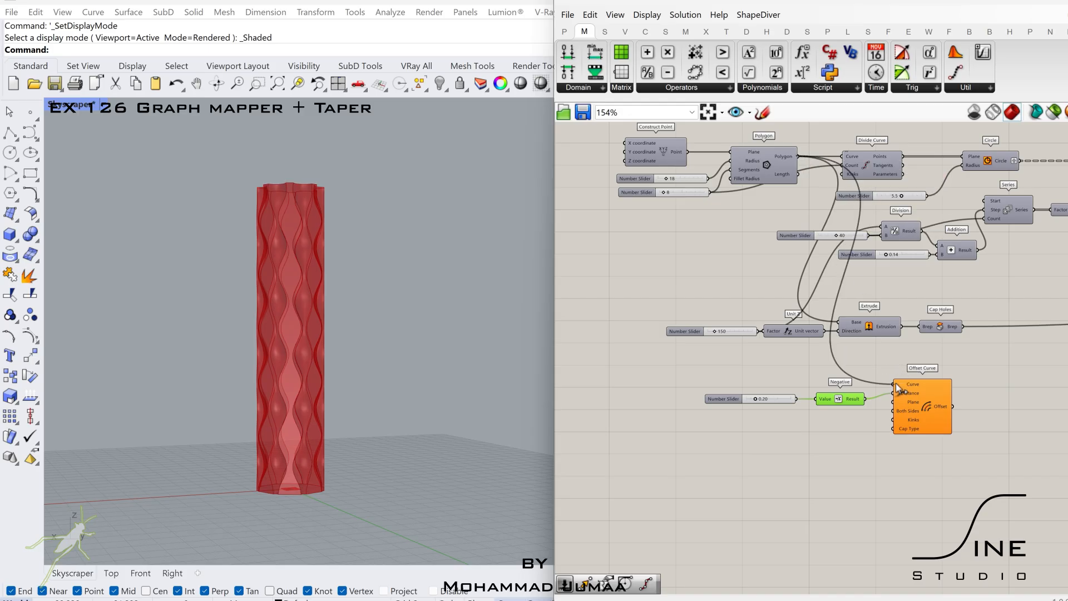
click(897, 387)
right_drag(897, 388, 818, 317)
scroll(871, 331, up, 2)
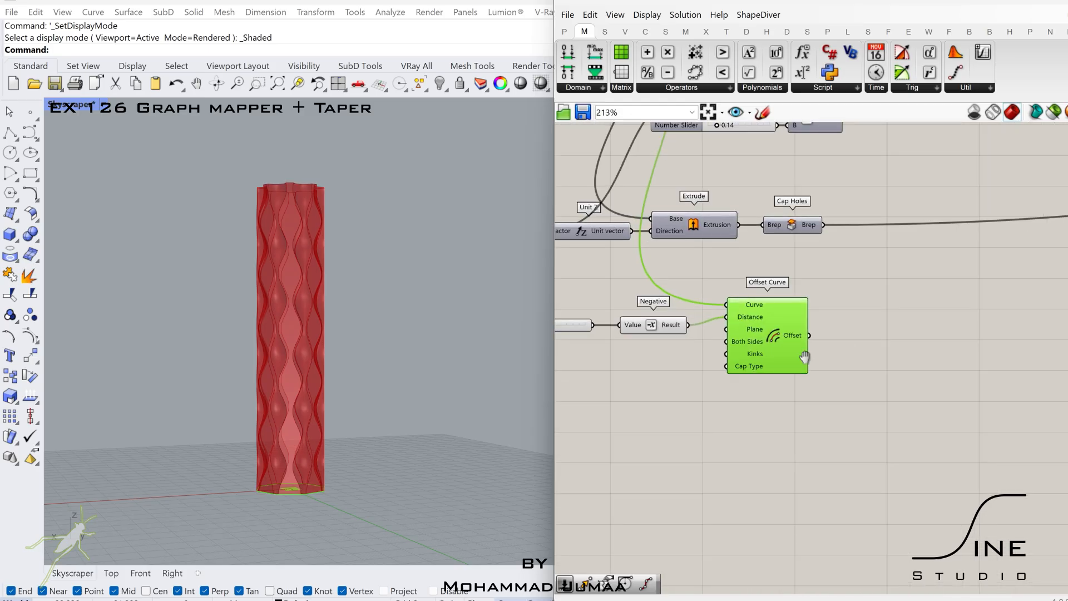
- Set the offset distance slider feeding the Negative component to 0.30
scroll(804, 356, up, 4)
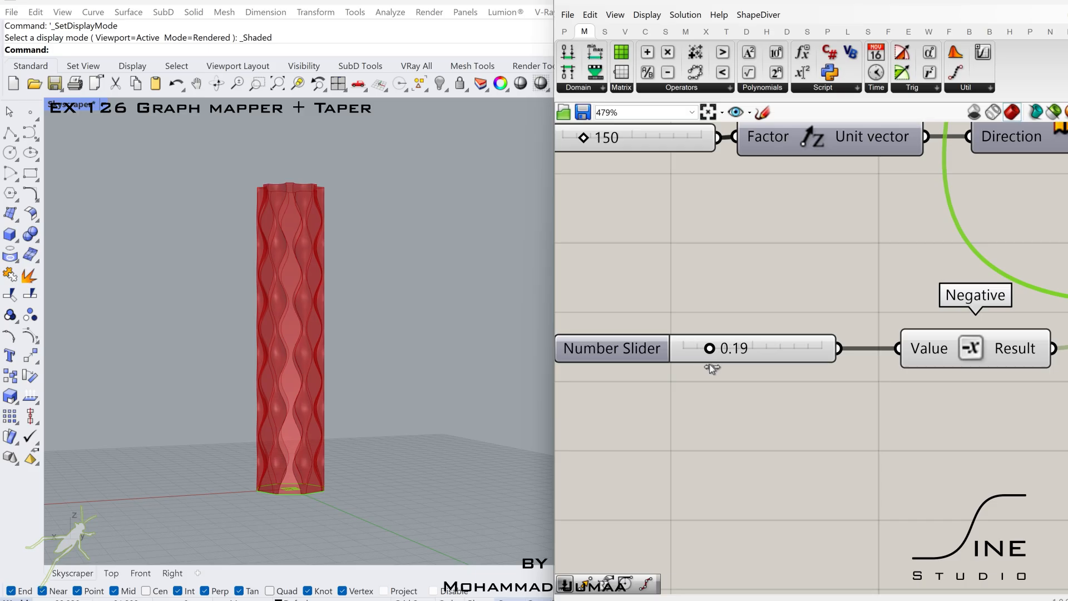
mouse_move(709, 365)
mouse_down()
mouse_move(749, 368)
mouse_move(722, 367)
mouse_up()
scroll(722, 367, down, 6)
- Add a Fillet component after Offset Curve and wire the offset curve into its Curve input
right_drag(1035, 376, 814, 389)
click(919, 383)
scroll(813, 390, up, 3)
double_click(813, 394)
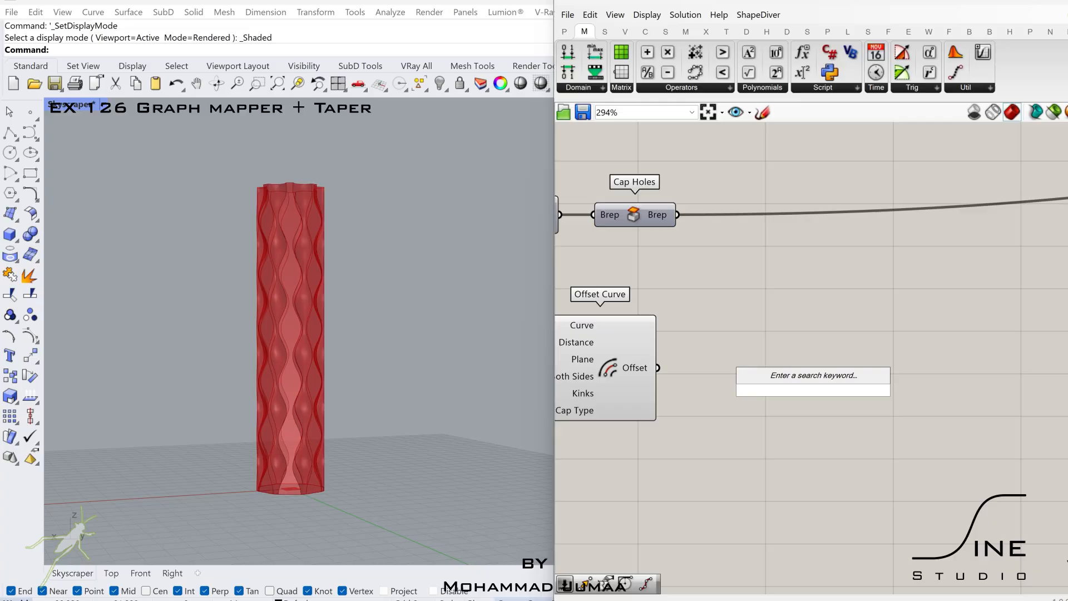
text(fillet)
key(Return)
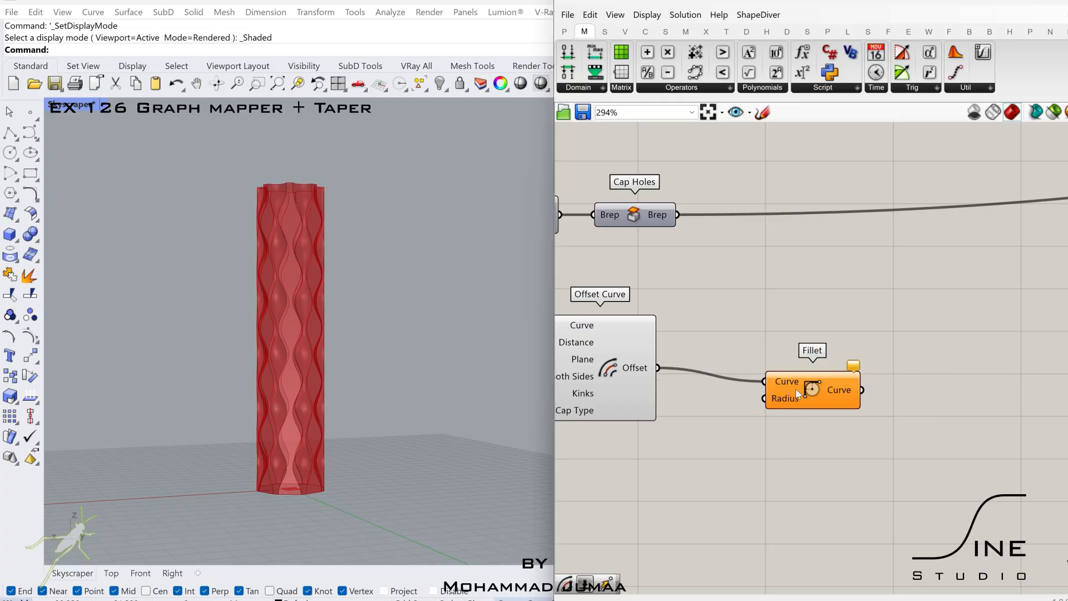
drag(919, 376, 933, 381)
- Create a 2.5 number slider and wire it into the Fillet component's Radius
double_click(825, 444)
text(2.5)
key(Return)
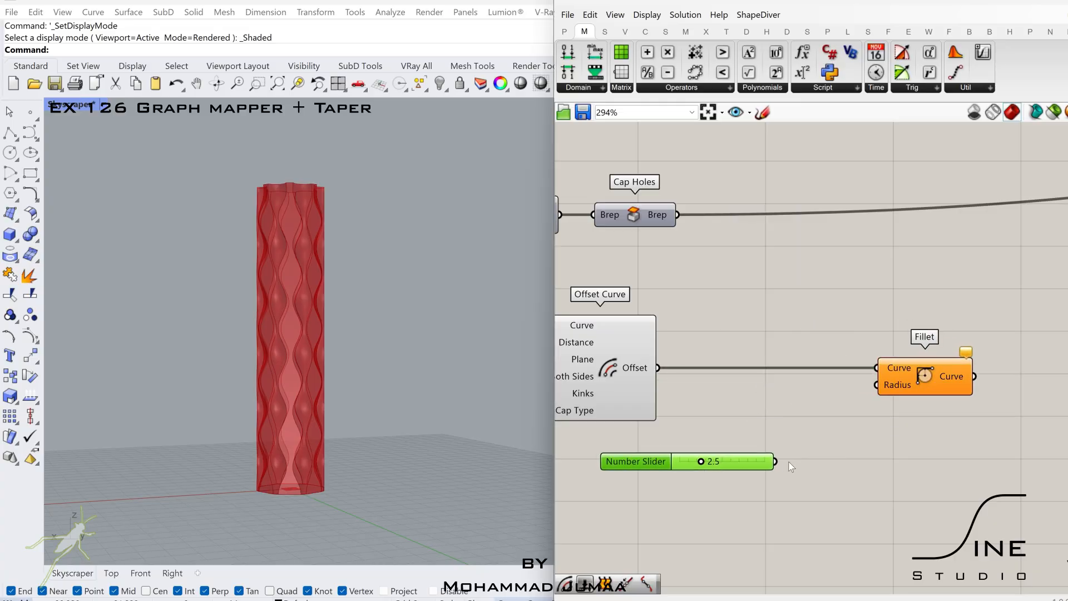
drag(873, 398, 874, 396)
scroll(909, 390, down, 2)
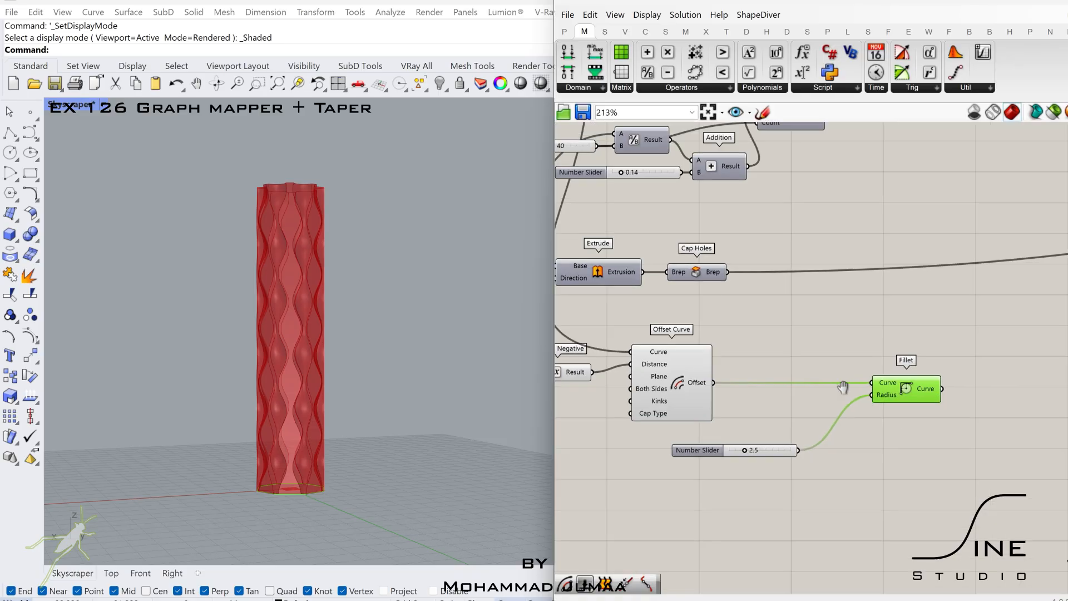
- Add a Move component after Fillet, wiring the filleted curve into Geometry and a new Unit Z vector into Motion
text(move)
key(Return)
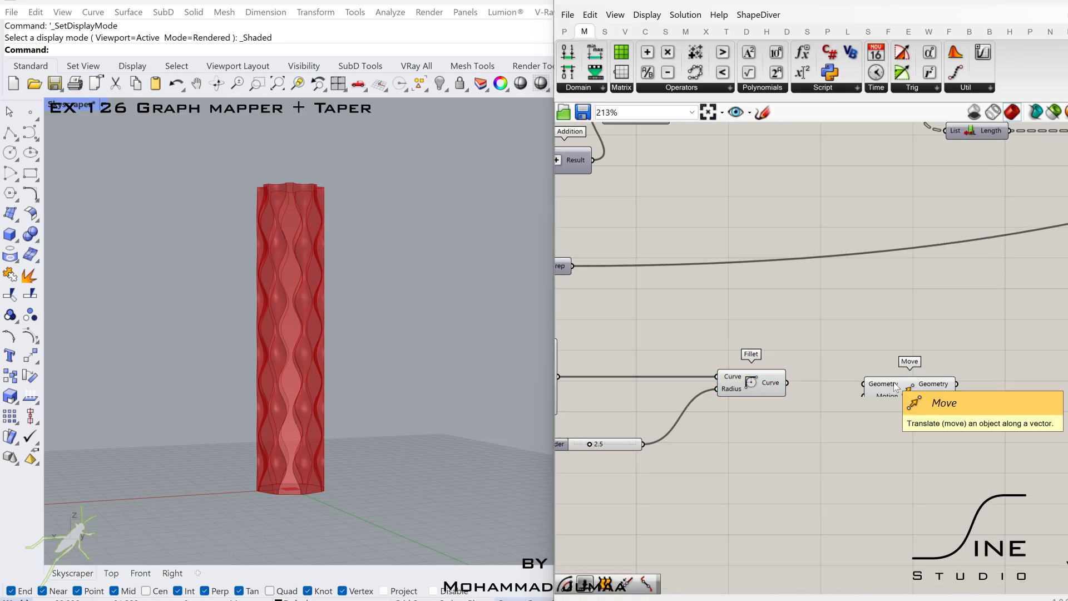
double_click(837, 437)
text(z)
key(Return)
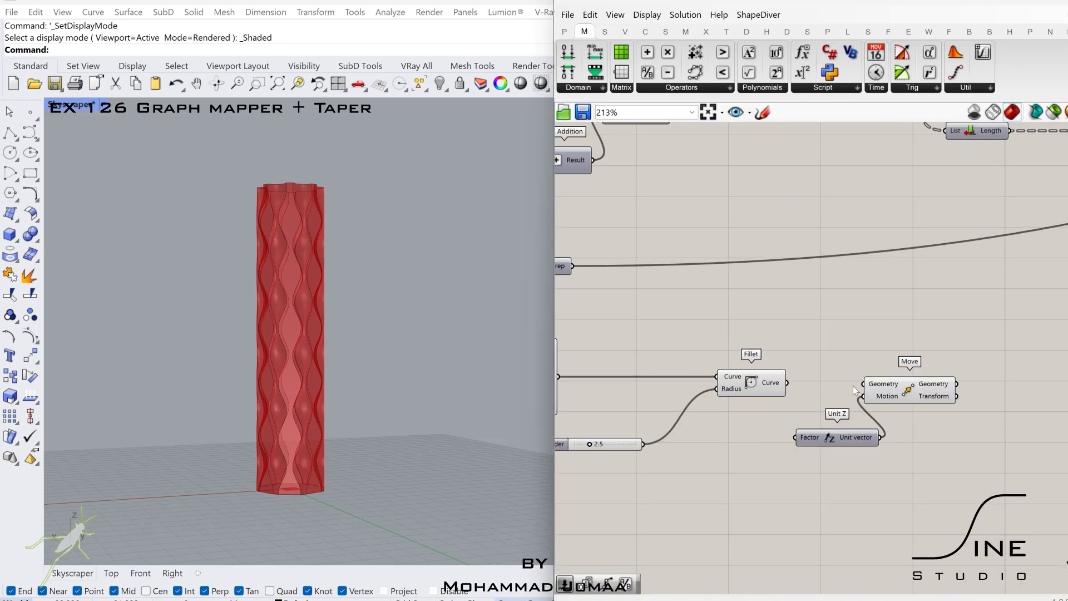
drag(889, 393, 974, 395)
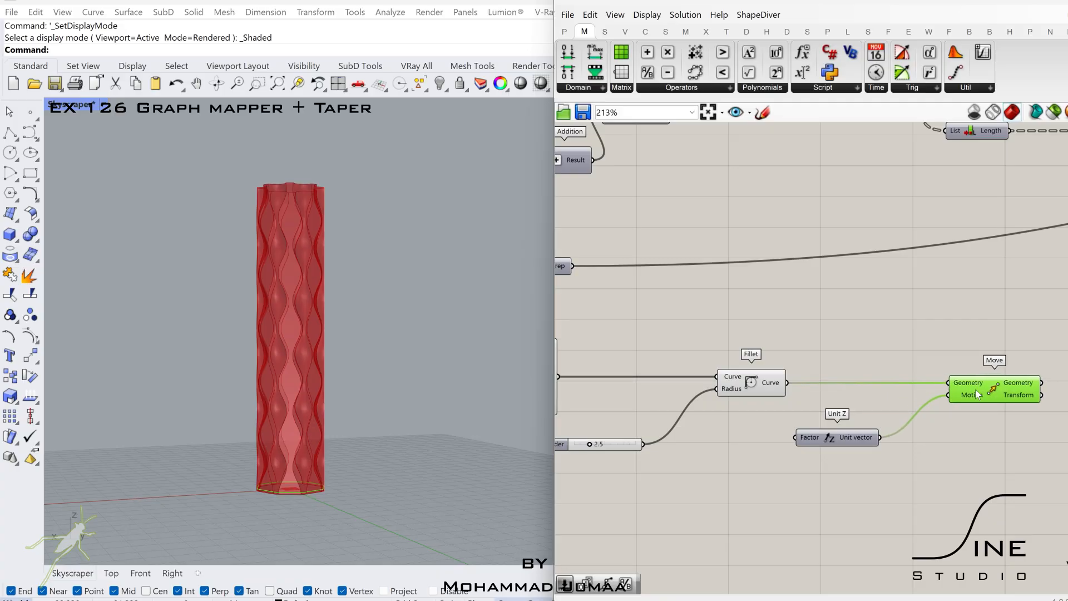
drag(969, 491, 863, 379)
drag(857, 437, 961, 439)
- Add a Series component before the new Unit Z, plus two Division components to drive it
double_click(833, 481)
text(ser)
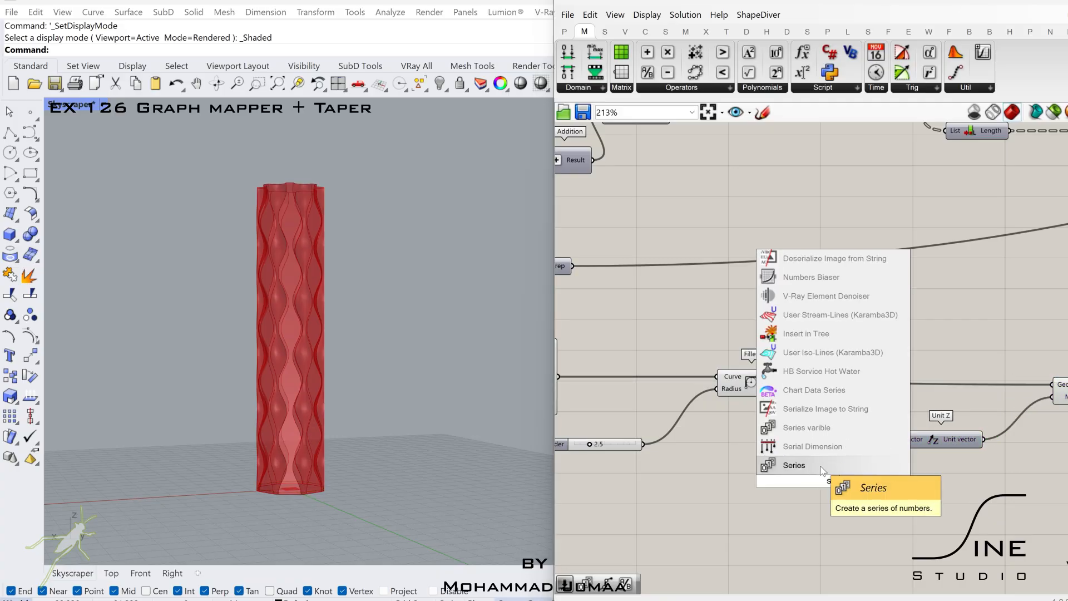
click(827, 476)
right_drag(692, 523, 836, 488)
scroll(835, 487, up, 1)
double_click(835, 487)
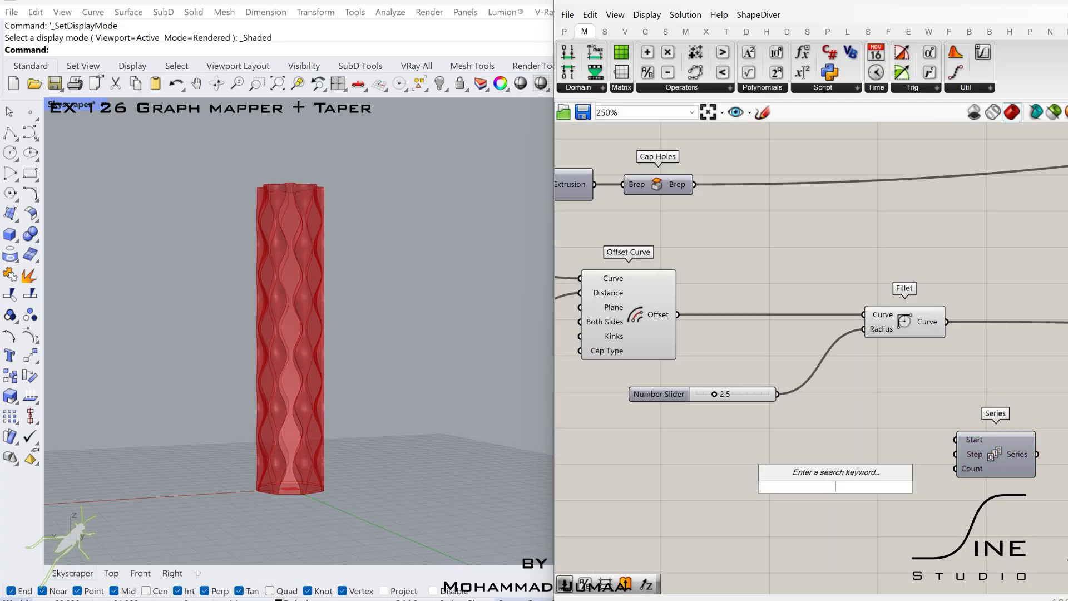
text(/)
key(Return)
drag(771, 479, 754, 459)
right_drag(761, 464, 733, 419)
drag(724, 457, 844, 449)
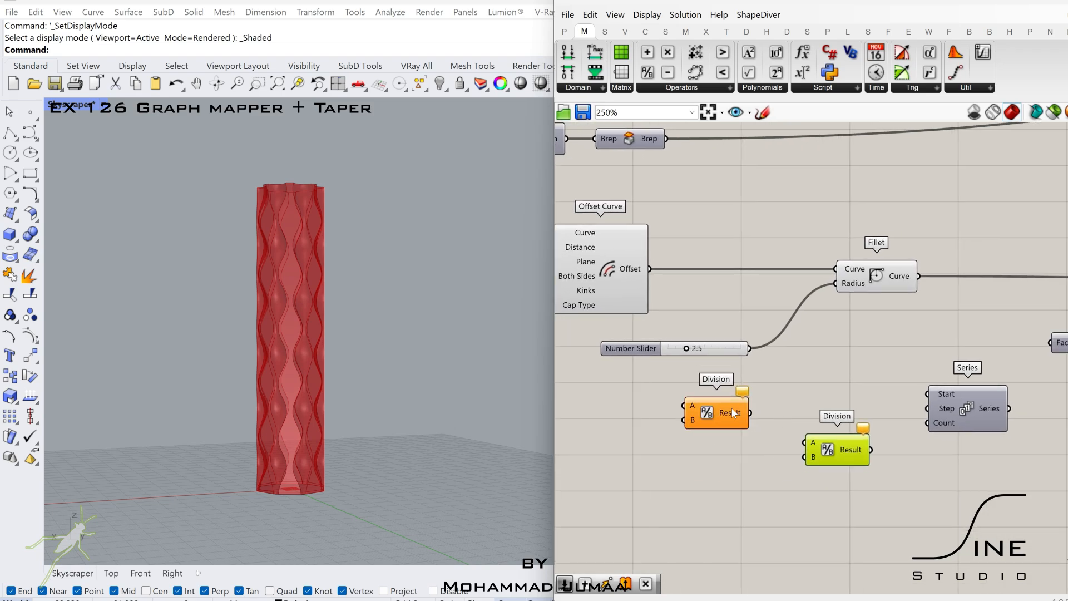
- Wire the 150 height slider into the first Division's A and a new 3.5 number slider into B
scroll(737, 447, down, 3)
right_drag(736, 447, 843, 486)
scroll(642, 278, up, 1)
mouse_move(642, 278)
right_down()
mouse_move(725, 270)
mouse_move(810, 314)
mouse_move(659, 277)
right_up()
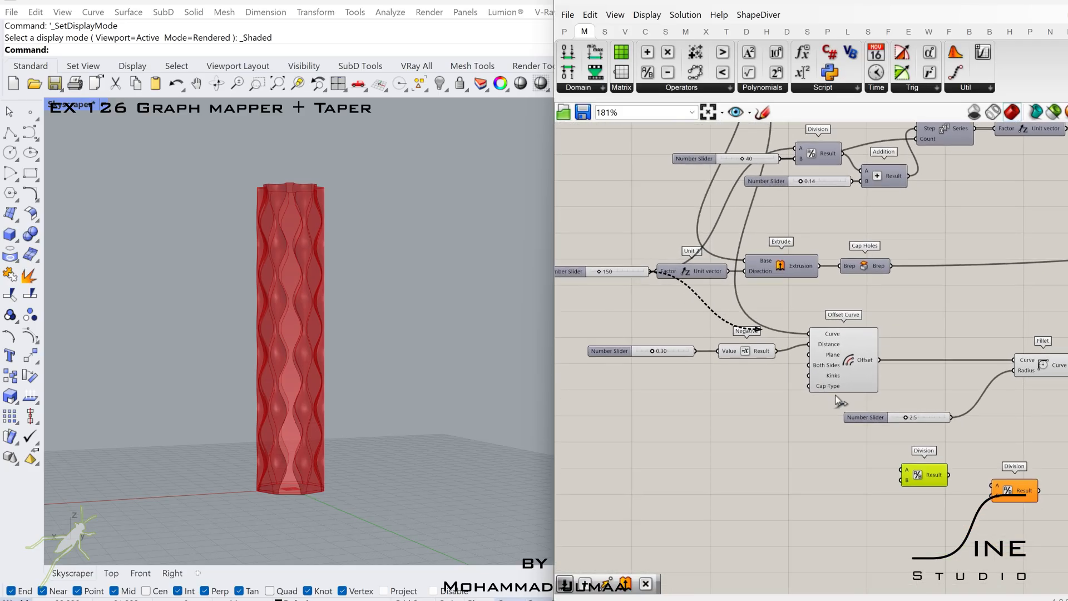
scroll(859, 481, up, 2)
double_click(859, 482)
key(Return)
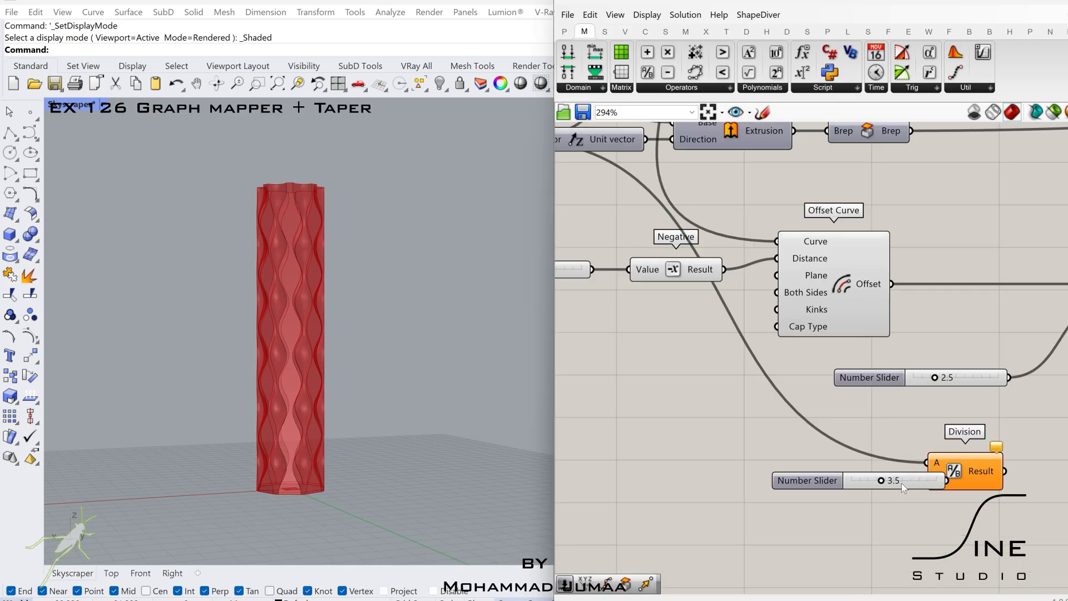
- Wire the first Division's result into the Series Count and the second Division's B
scroll(872, 484, down, 1)
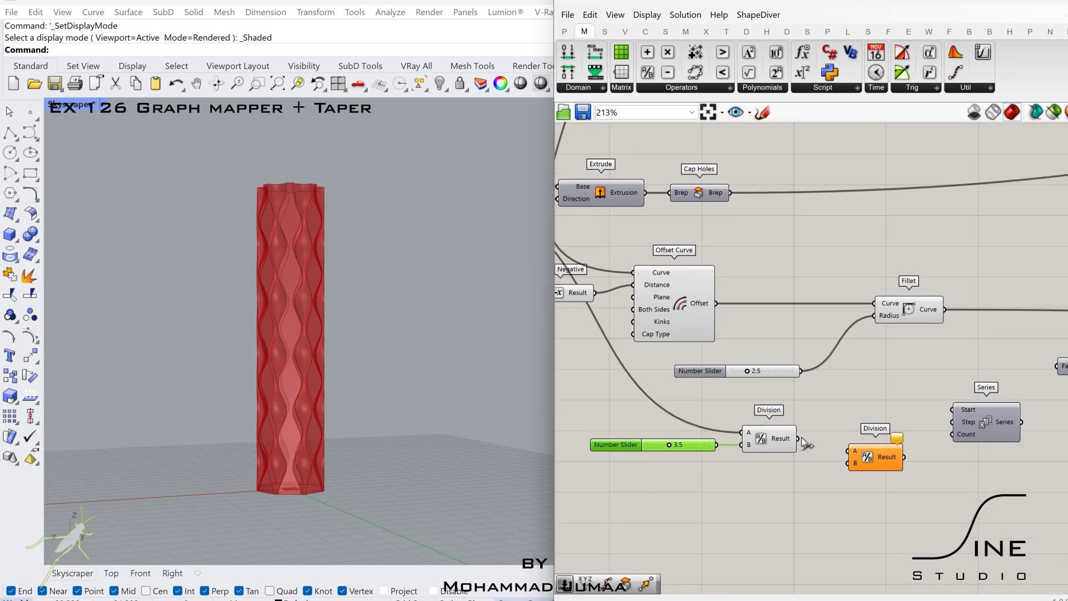
drag(801, 440, 850, 463)
scroll(851, 463, down, 1)
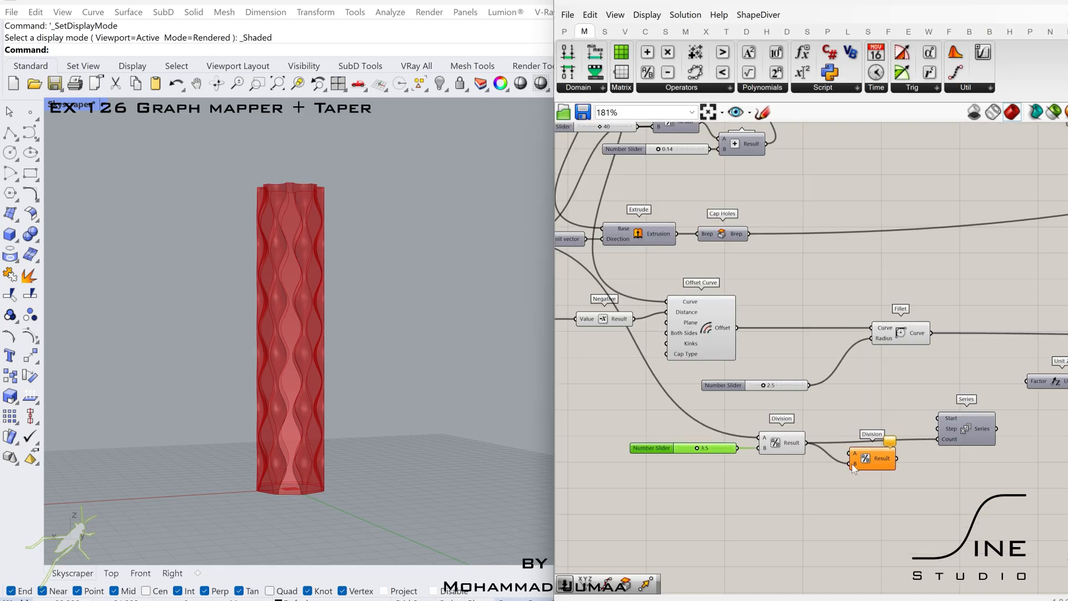
- Wire the 150 height slider into the second Division's A and that Division's result into the Series Step
right_drag(670, 281, 902, 350)
scroll(901, 350, down, 1)
scroll(770, 316, up, 1)
drag(770, 312, 974, 389)
right_drag(1013, 397, 719, 409)
scroll(718, 409, up, 1)
scroll(718, 410, up, 1)
drag(720, 414, 799, 357)
scroll(798, 357, down, 1)
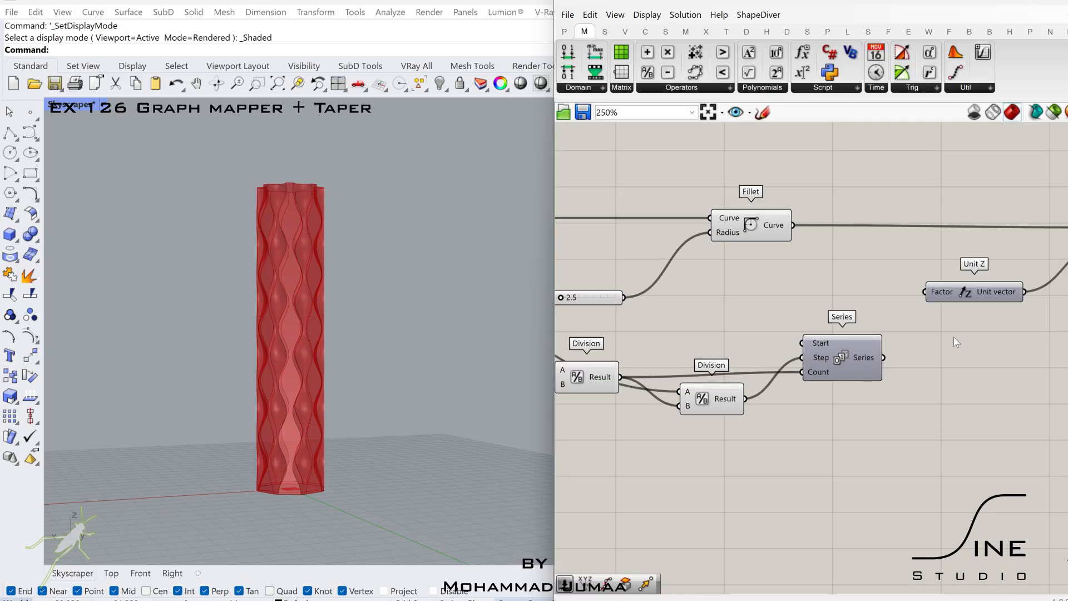
- Wire the new Series output into the Factor of the Unit Z driving the Move component
right_drag(953, 336, 815, 392)
scroll(853, 332, down, 2)
right_drag(999, 300, 923, 331)
click(924, 329)
scroll(925, 349, down, 4)
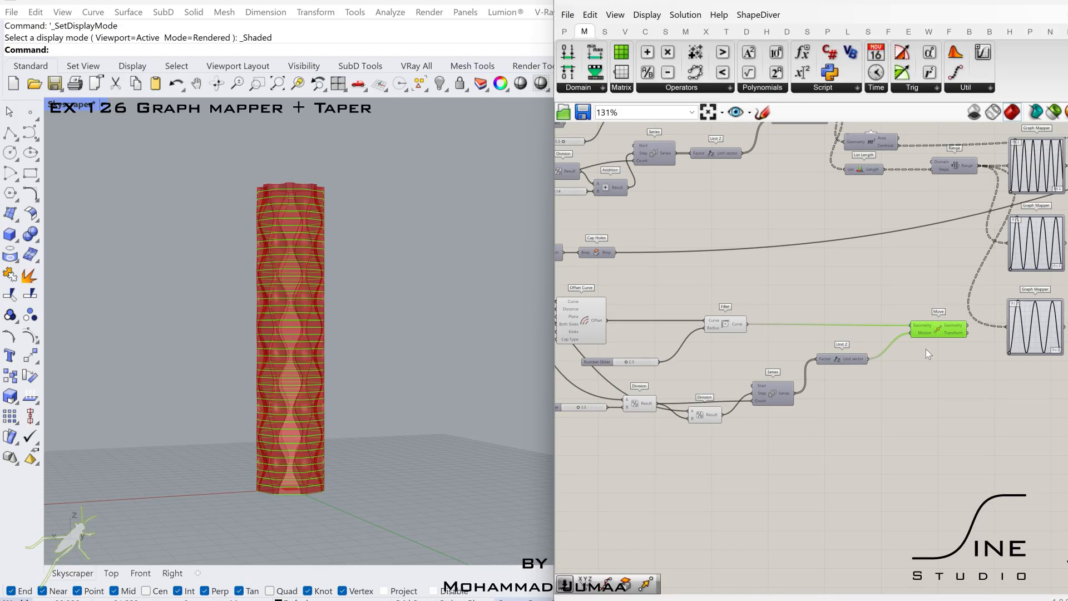
- Move the offset, fillet and series components lower on the canvas and turn off the preview of the offset and fillet group
drag(931, 305, 584, 411)
drag(679, 334, 719, 430)
drag(837, 372, 636, 453)
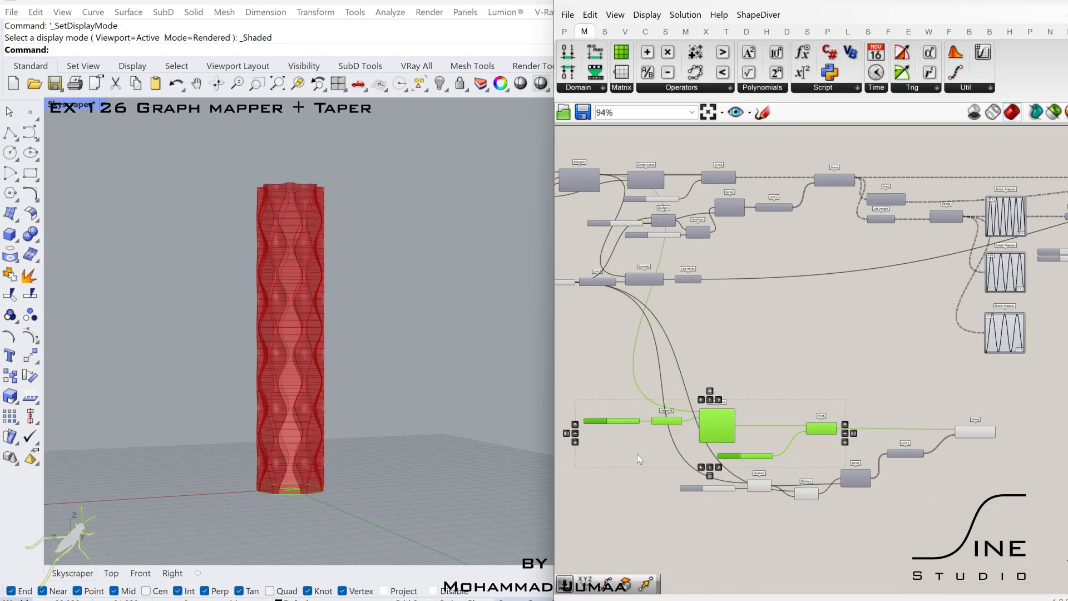
middle_click(697, 416)
click(689, 466)
- Add a Boundary Surfaces component after Move and wire the moved curves into its Edges
scroll(939, 445, up, 3)
scroll(966, 448, up, 2)
double_click(890, 396)
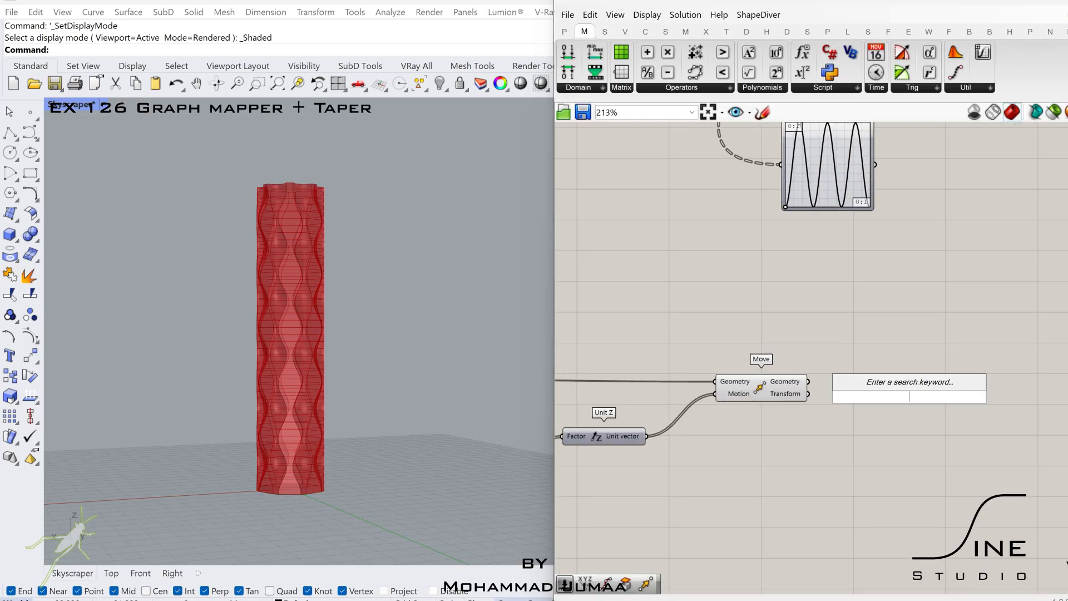
text(boun)
click(879, 368)
drag(809, 382, 875, 395)
drag(909, 396, 944, 382)
- Add an Extrude component after Boundary Surfaces
right_drag(1029, 380, 896, 392)
click(897, 391)
double_click(959, 393)
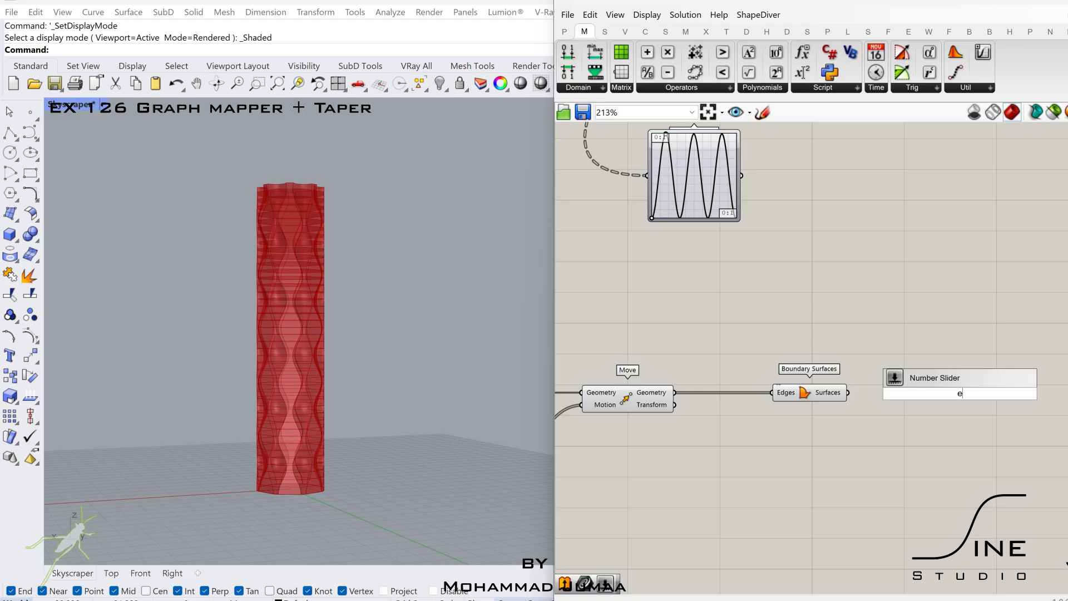
text(extrude)
key(Return)
- Add a Unit Z component below Extrude and feed its Factor from a new 0.35 number slider
double_click(903, 430)
text(unit z)
key(Return)
double_click(807, 458)
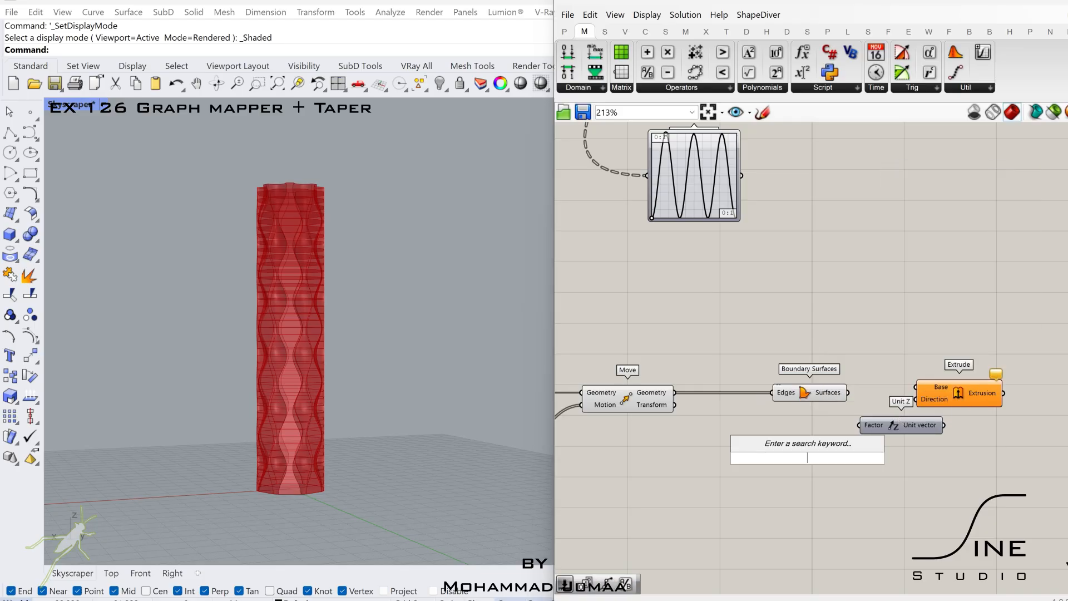
text(0.35)
key(Return)
scroll(850, 455, up, 3)
drag(857, 453, 783, 437)
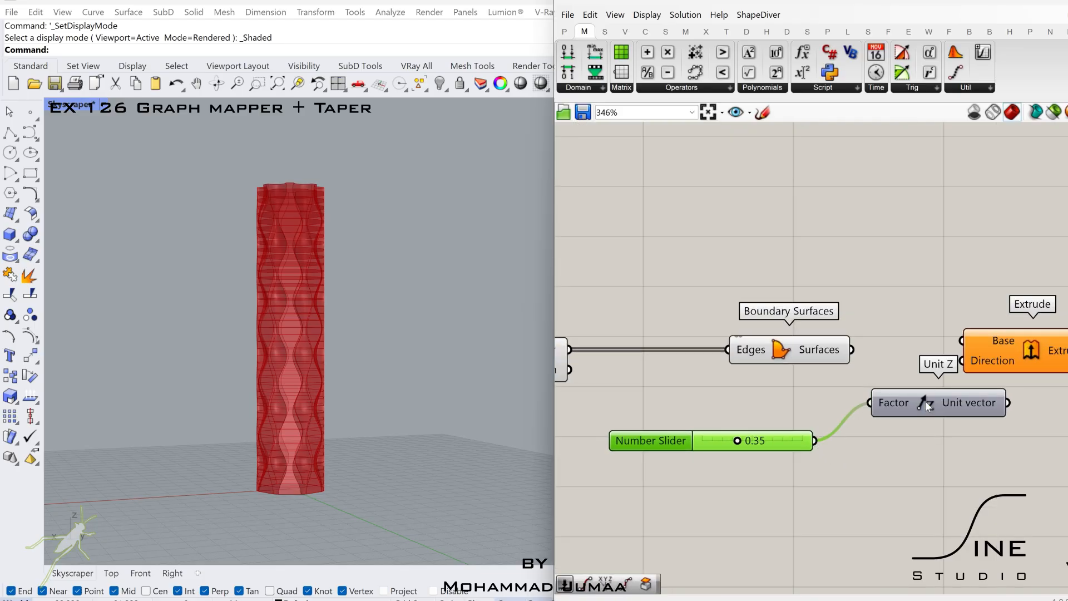
- Wire the boundary surfaces into Extrude's Base and the 0.35 Unit Z vector into its Direction
drag(927, 407, 935, 443)
drag(851, 349, 961, 340)
scroll(953, 350, down, 2)
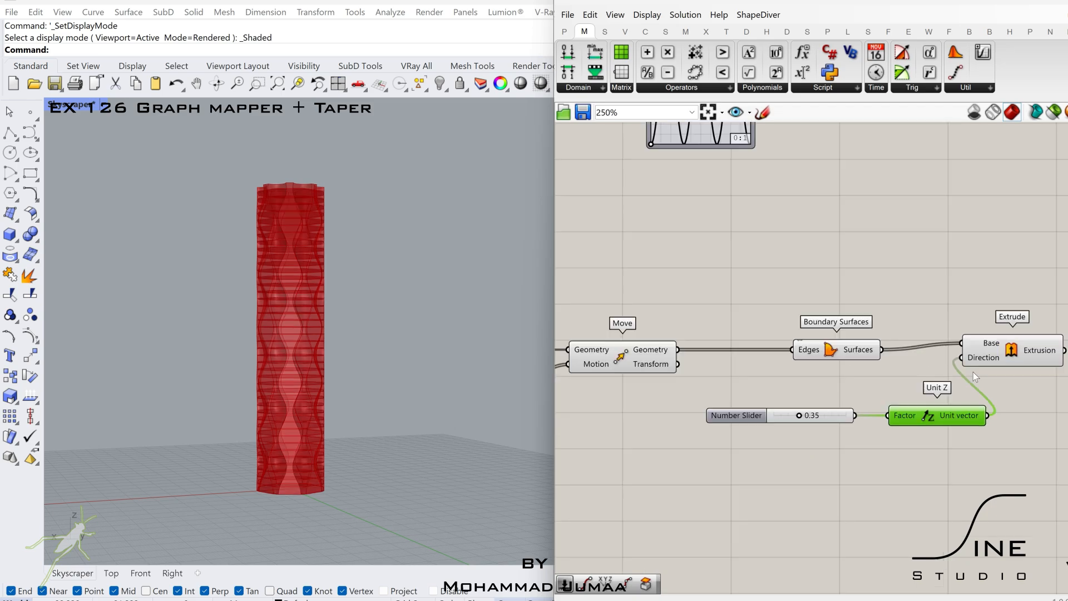
right_drag(987, 383, 851, 383)
drag(878, 363, 913, 370)
scroll(913, 370, down, 2)
- Add a second Move component below the slab Extrude and wire the 0.35 Unit Z vector into its Motion
right_drag(917, 379, 839, 382)
click(814, 456)
right_drag(813, 456, 871, 427)
double_click(873, 434)
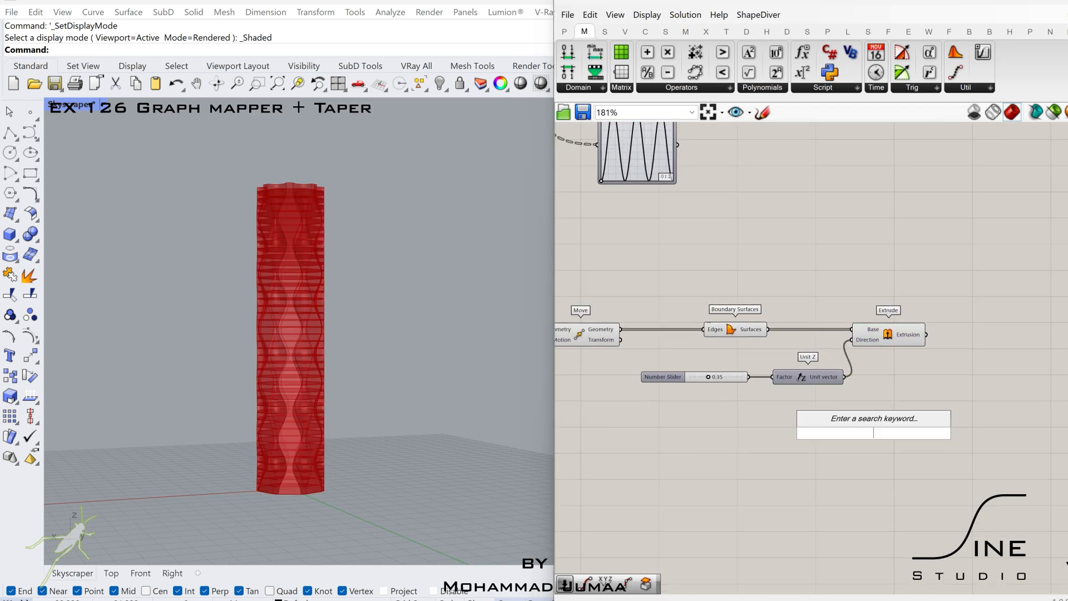
text(move)
key(Return)
scroll(795, 427, up, 1)
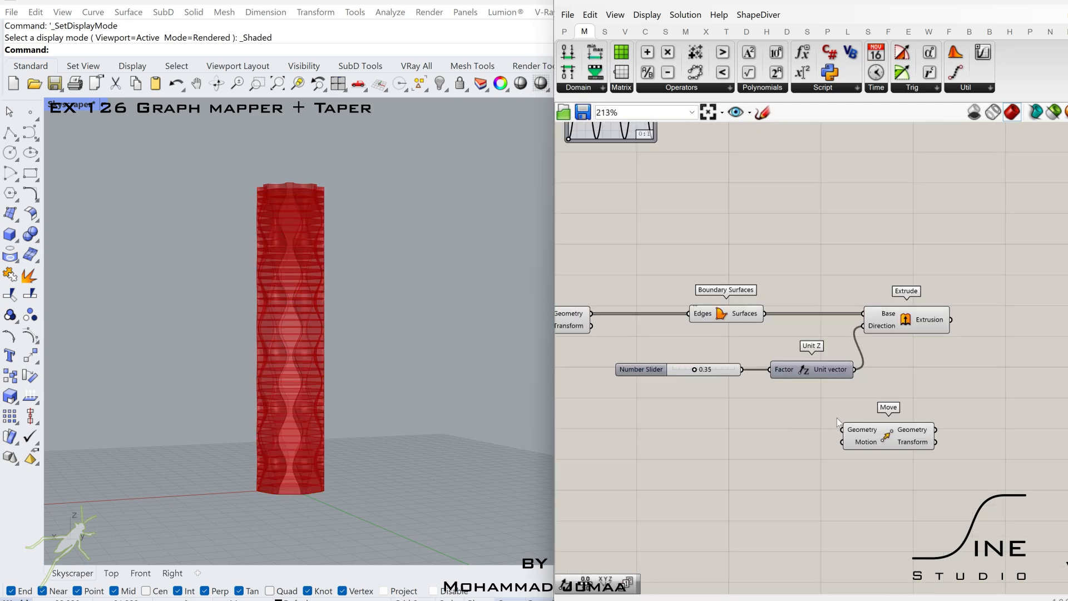
drag(864, 441, 871, 442)
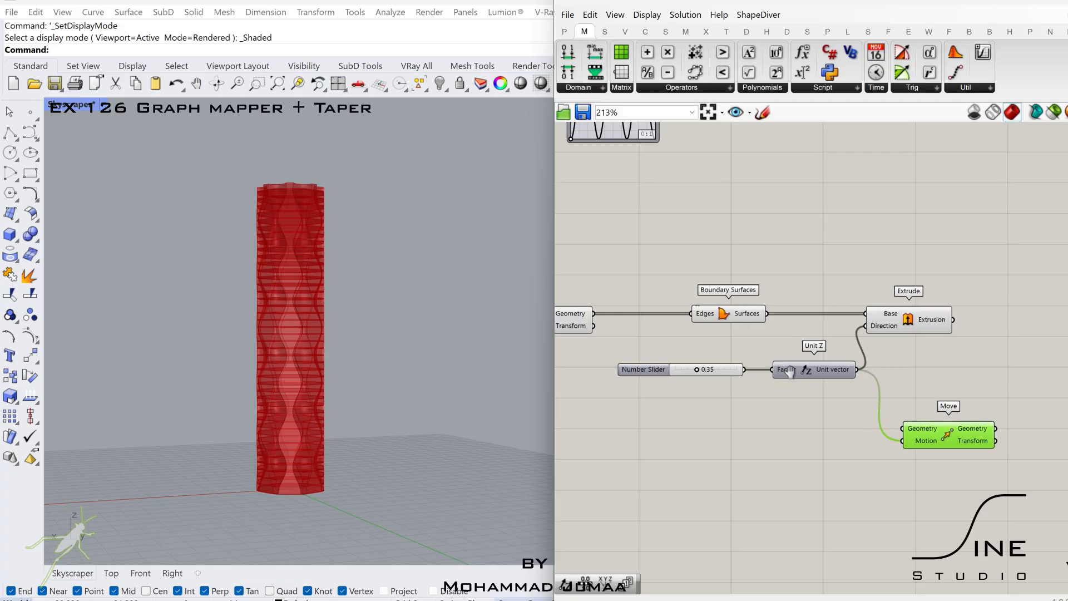
- Wire the first Move's Geometry output into the second Move's Geometry input
right_drag(558, 318, 627, 319)
click(627, 319)
drag(974, 420, 975, 423)
- Add another Extrude component after the second Move
right_drag(996, 437, 780, 418)
double_click(925, 411)
text(extr)
click(905, 378)
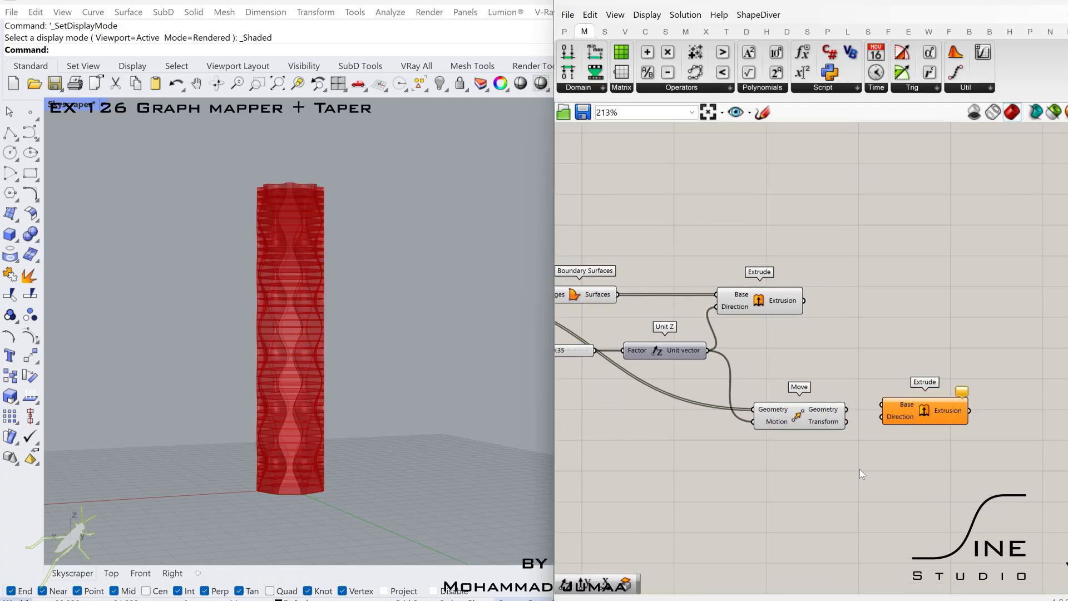
- Add a Unit Z component below the second Move and create a 0.9 number slider for its Factor
double_click(860, 468)
text(z)
click(854, 452)
double_click(786, 468)
text(0.9)
key(Return)
scroll(805, 477, up, 3)
drag(802, 468, 727, 470)
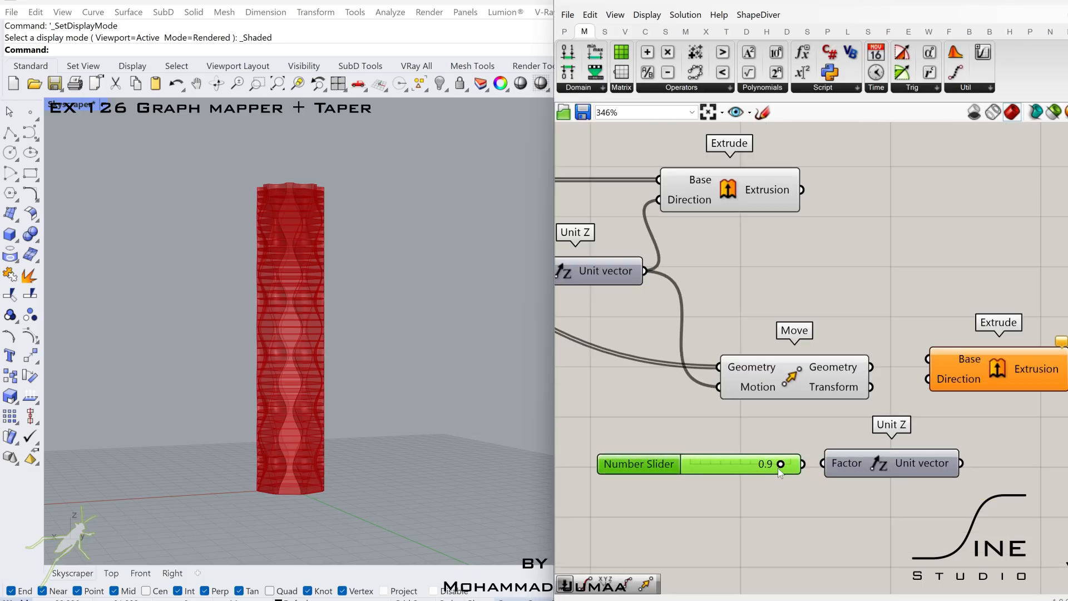
- Wire the 0.9 Unit Z vector into the second Extrude's Direction and the second Move's geometry into its Base
drag(827, 470, 833, 471)
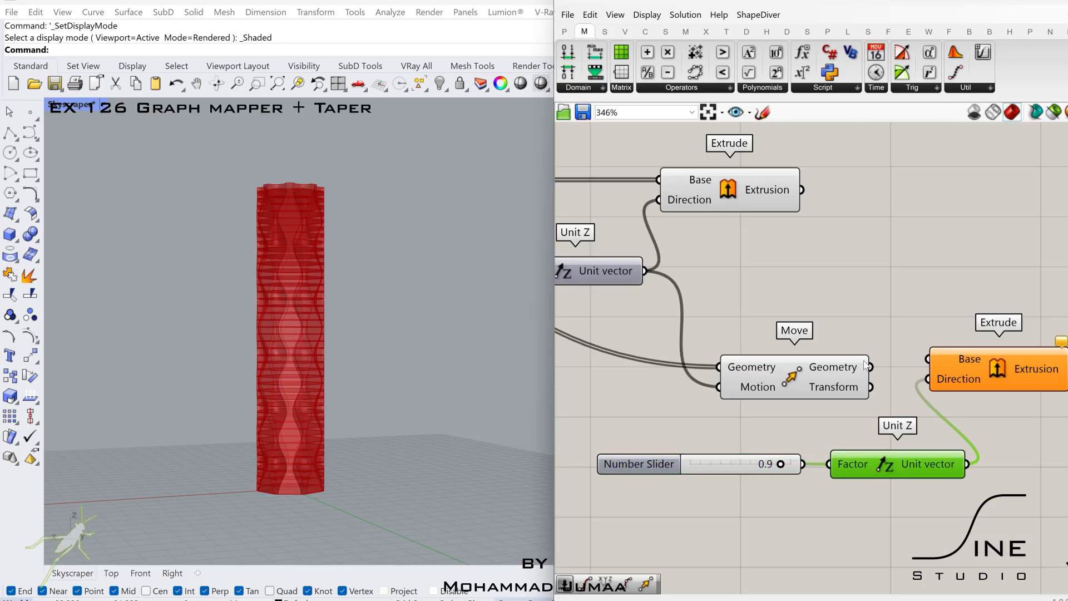
drag(870, 367, 927, 358)
scroll(924, 367, down, 1)
scroll(903, 389, down, 3)
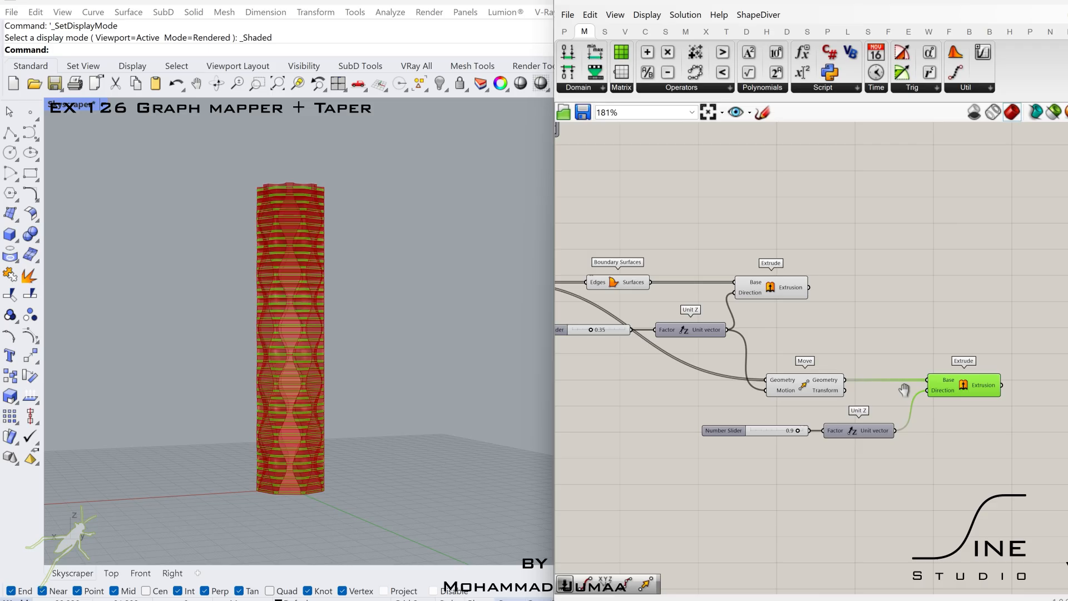
- Align the slab Extrude component vertically above the second Extrude component
right_drag(903, 389, 969, 393)
shift+click(836, 291)
click(940, 272)
click(895, 277)
scroll(895, 276, down, 2)
right_drag(894, 275, 982, 302)
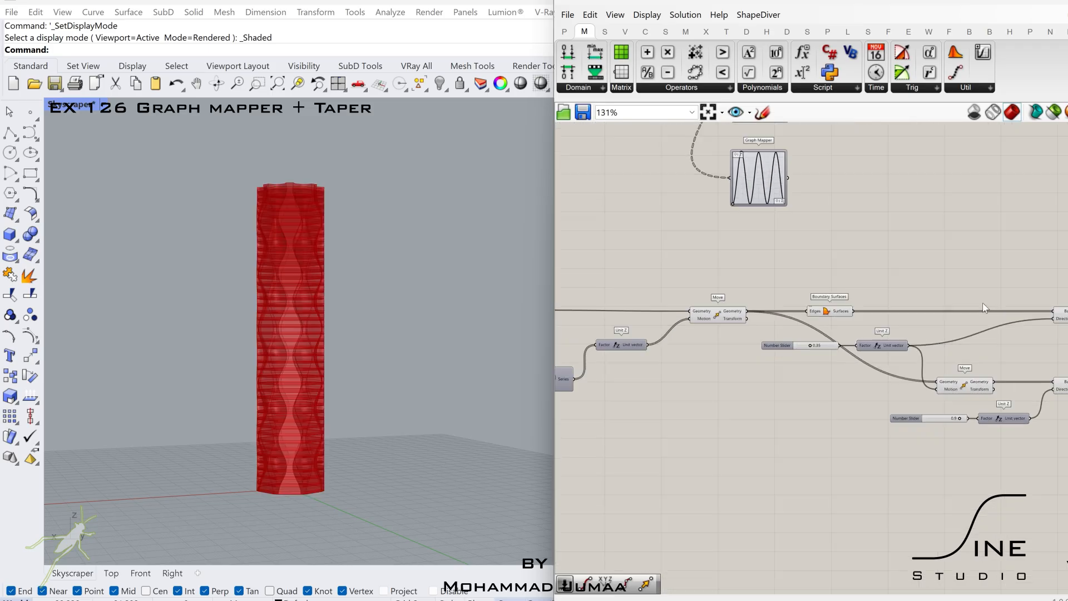
- Hide the preview of the intermediate Move and Boundary Surfaces components in the slab and railing branches
scroll(982, 302, down, 1)
drag(1027, 273, 678, 412)
middle_click(760, 395)
click(809, 352)
click(1019, 338)
- Add a Line SDL component on the empty canvas below the tower's Cap Holes component
scroll(936, 322, up, 4)
right_drag(1053, 323, 784, 574)
click(952, 308)
click(963, 420)
scroll(963, 420, down, 3)
click(846, 321)
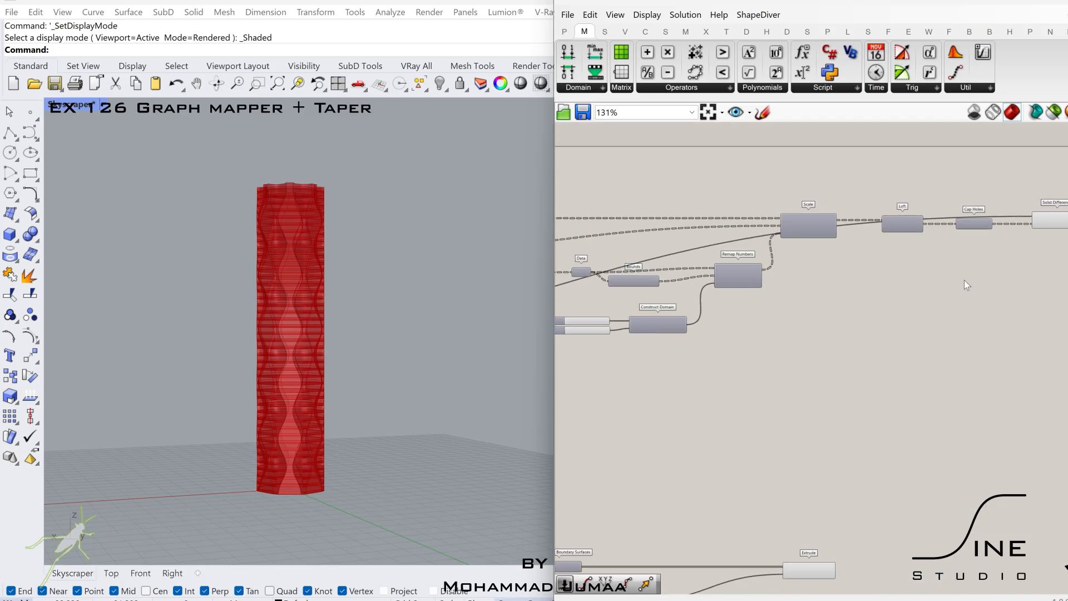
right_drag(667, 378, 883, 336)
right_drag(801, 556, 798, 315)
scroll(797, 315, up, 4)
double_click(830, 346)
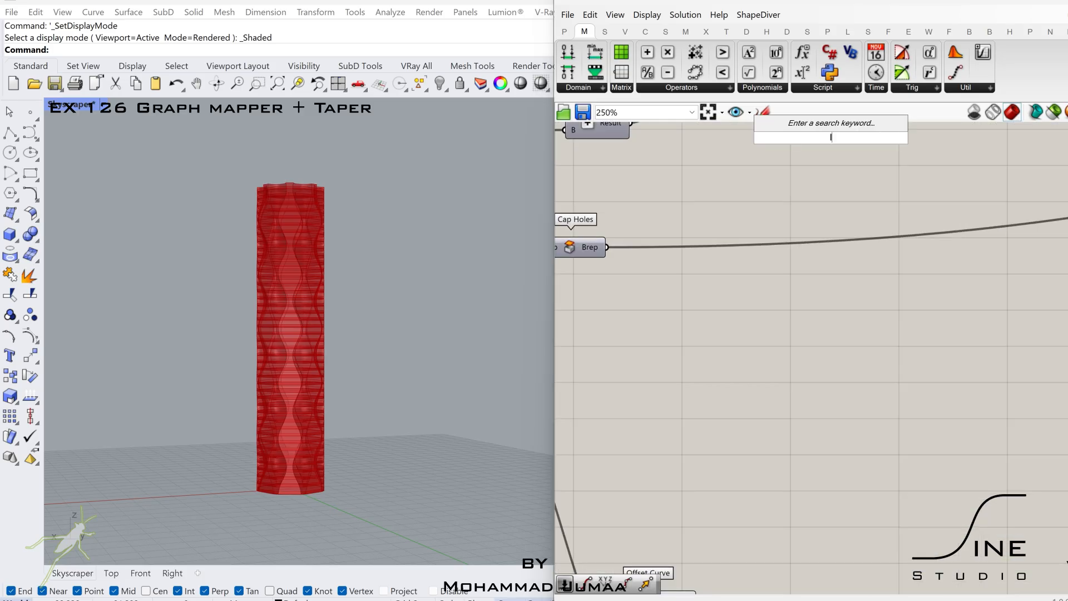
text(line sdl)
click(813, 331)
- Wire the Construct Point output into the Line SDL's Start
scroll(813, 334, down, 3)
right_drag(700, 298, 951, 376)
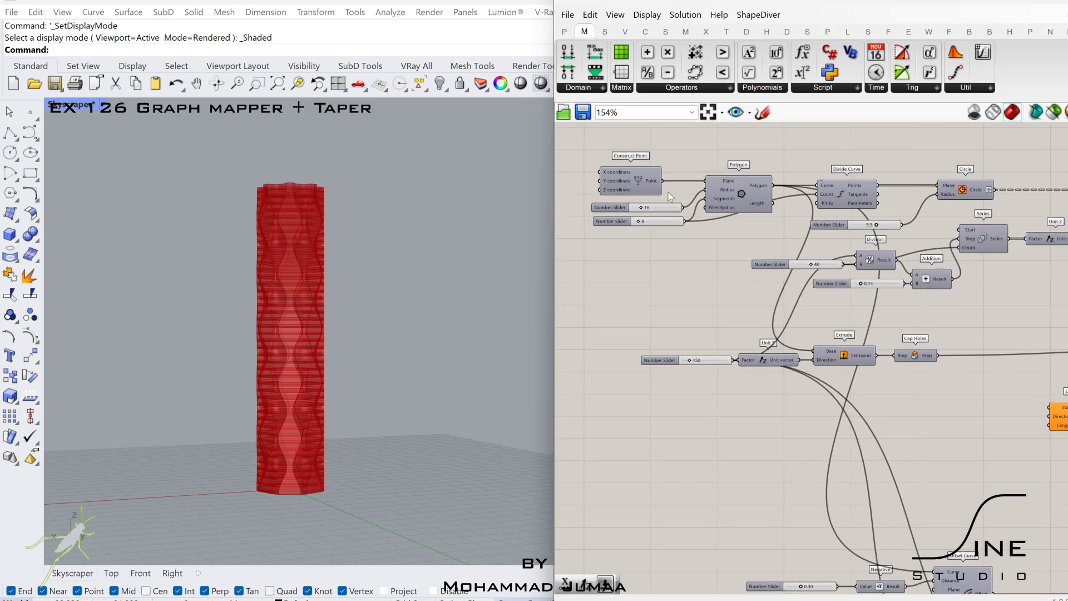
scroll(1030, 418, up, 4)
right_drag(1030, 425, 840, 408)
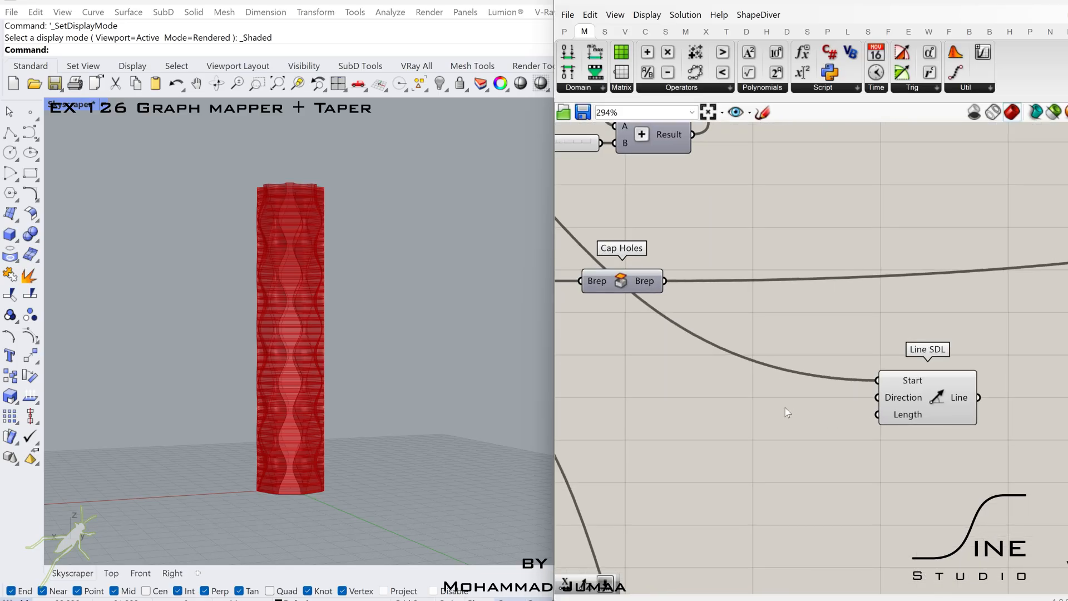
- Add a Unit Z component before the Line SDL and wire its vector into Direction
double_click(783, 404)
text(unit z)
click(785, 390)
scroll(806, 391, up, 3)
drag(808, 393, 907, 400)
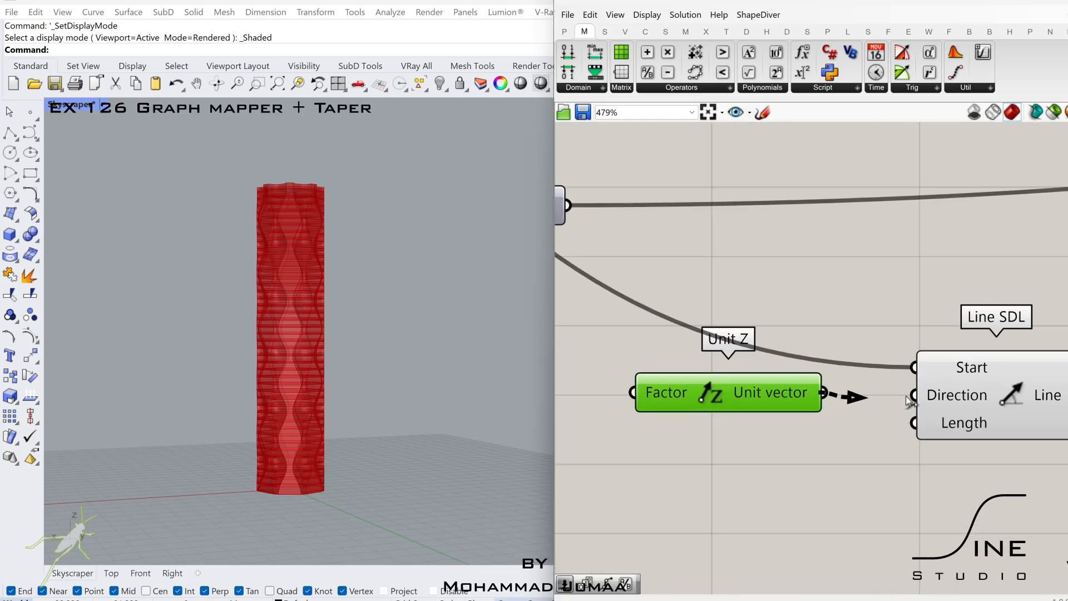
- Wire the 150 height slider into the Line SDL's Length
scroll(772, 397, down, 7)
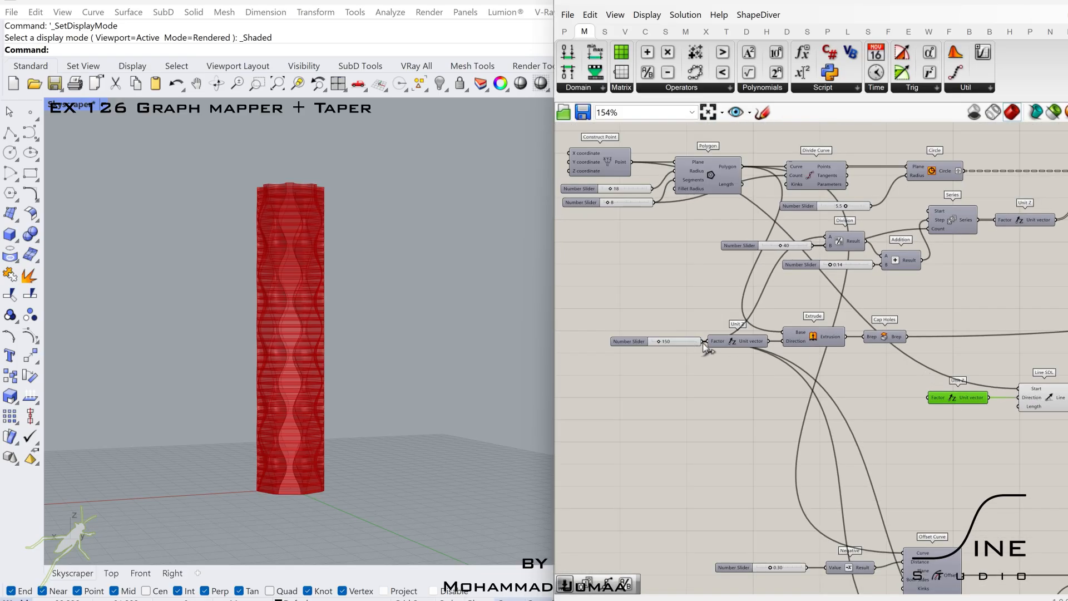
right_drag(1016, 411, 869, 404)
scroll(916, 397, up, 4)
- Add a Sub Curve component after the Line SDL and reparameterize its Base curve input
double_click(916, 397)
text(s)
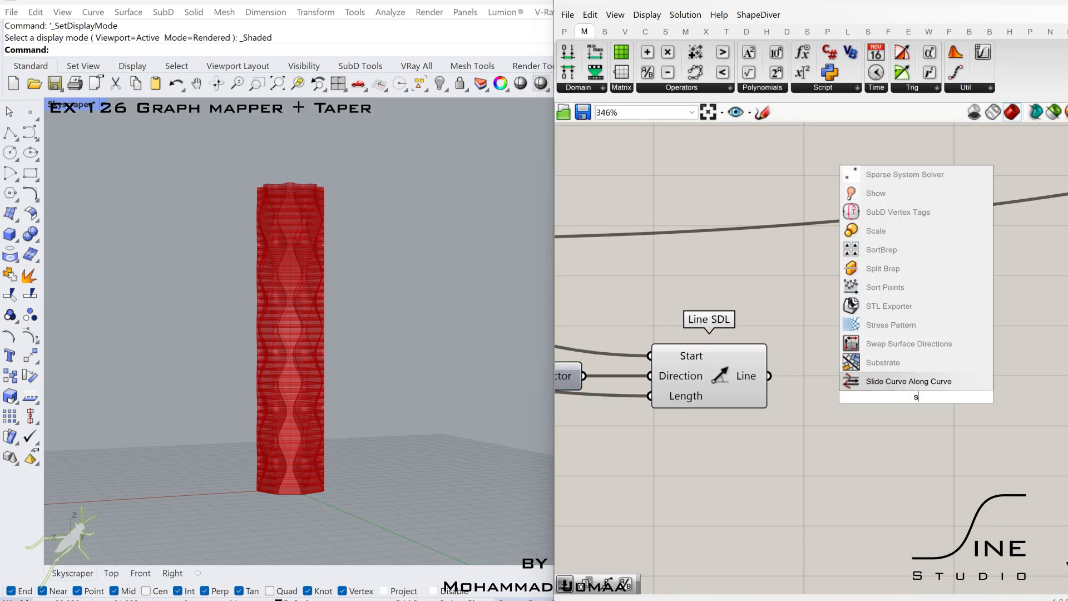
text(ubcurv)
key(Return)
right_click(896, 387)
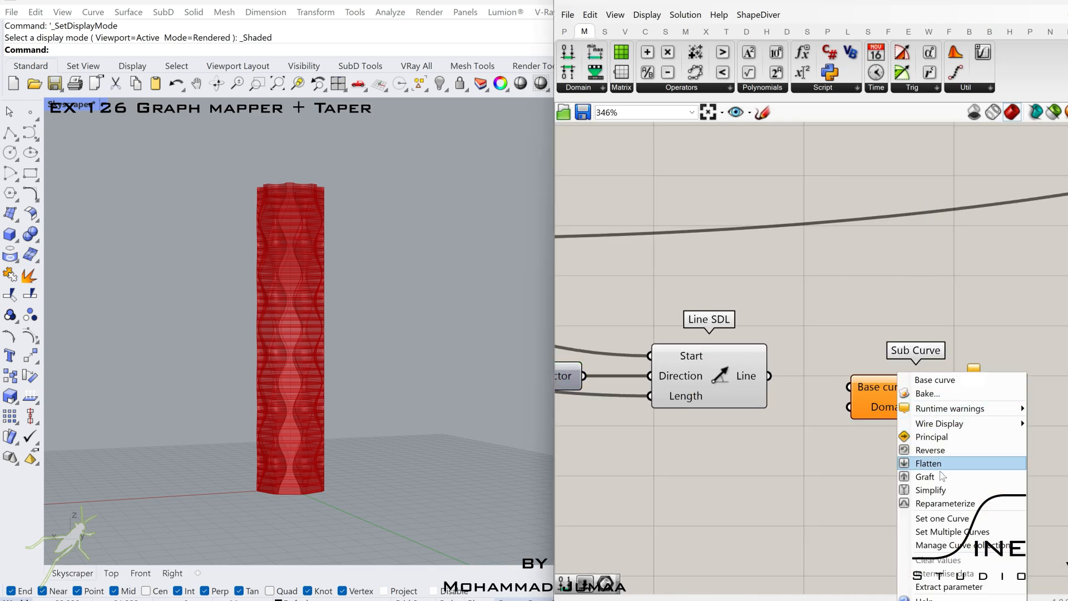
click(939, 500)
drag(917, 405, 969, 391)
click(900, 427)
- Add a Construct Domain component with a 0.15 slider for Domain start and a 0.45 slider for Domain end
click(567, 52)
click(794, 486)
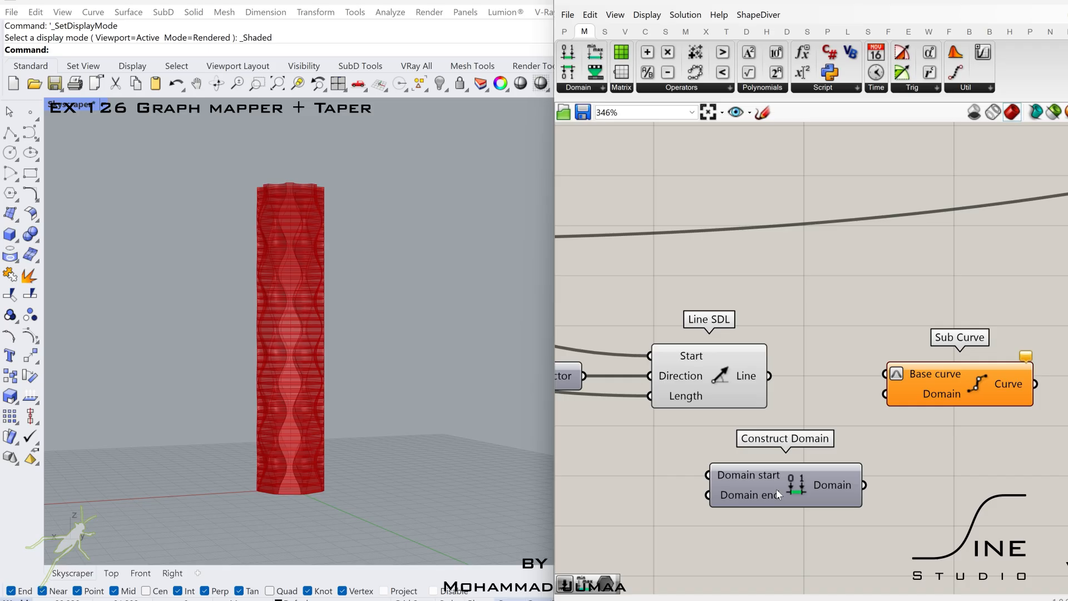
right_drag(776, 489, 985, 403)
double_click(819, 399)
text(0.15)
key(Return)
drag(883, 402, 818, 419)
double_click(818, 419)
text(0.45)
key(Return)
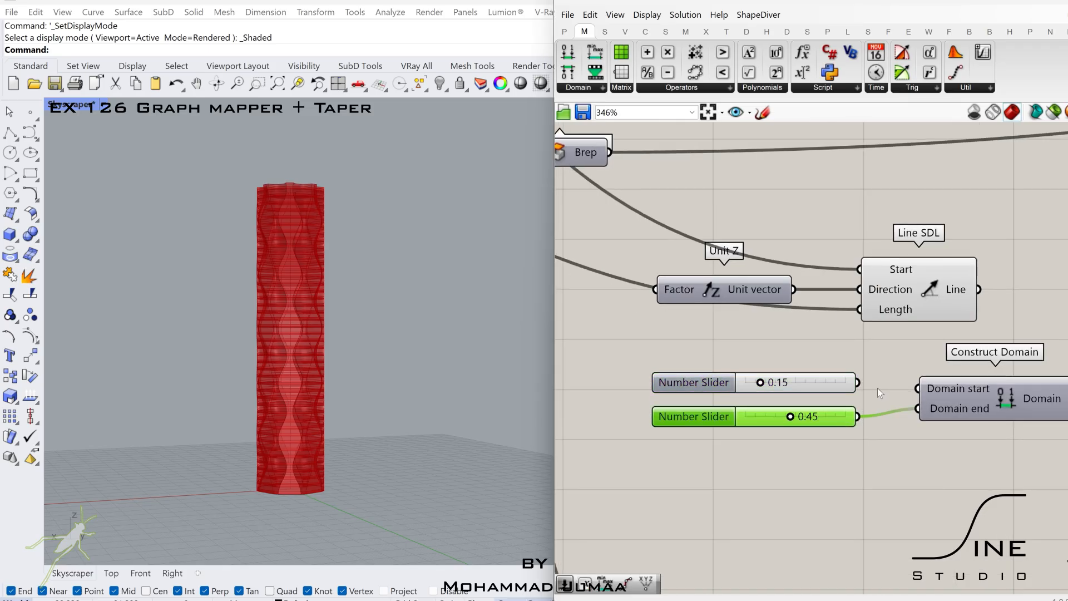
- Wire the constructed domain and the Line SDL's line into the Sub Curve's Domain and Base curve
right_drag(1049, 377, 918, 396)
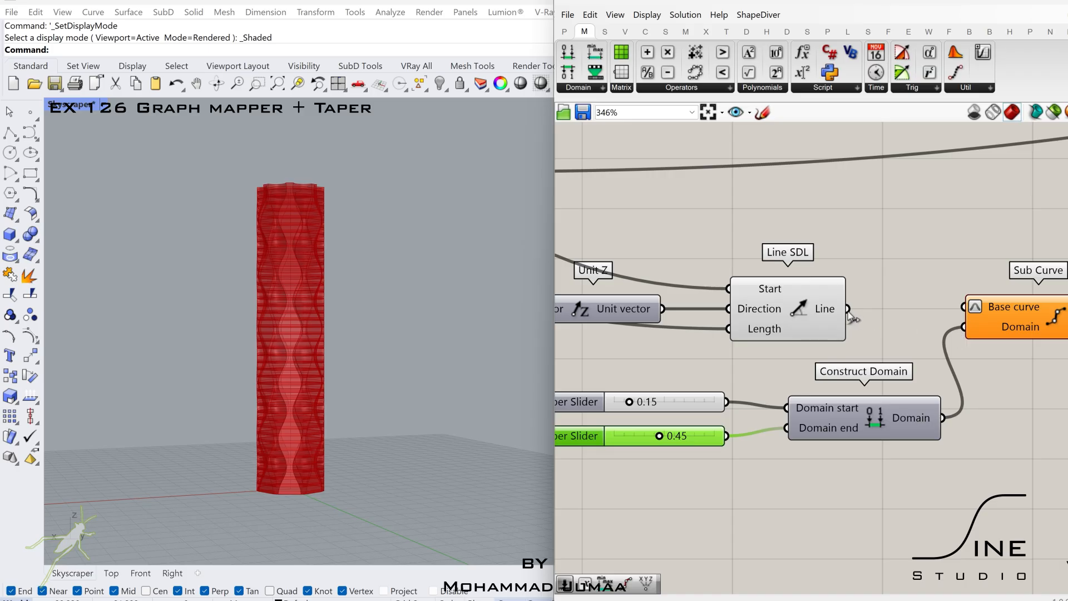
drag(848, 308, 965, 306)
click(987, 309)
- Add a Taper component after the Sub Curve and wire the sub curve into its Axis
scroll(987, 308, down, 5)
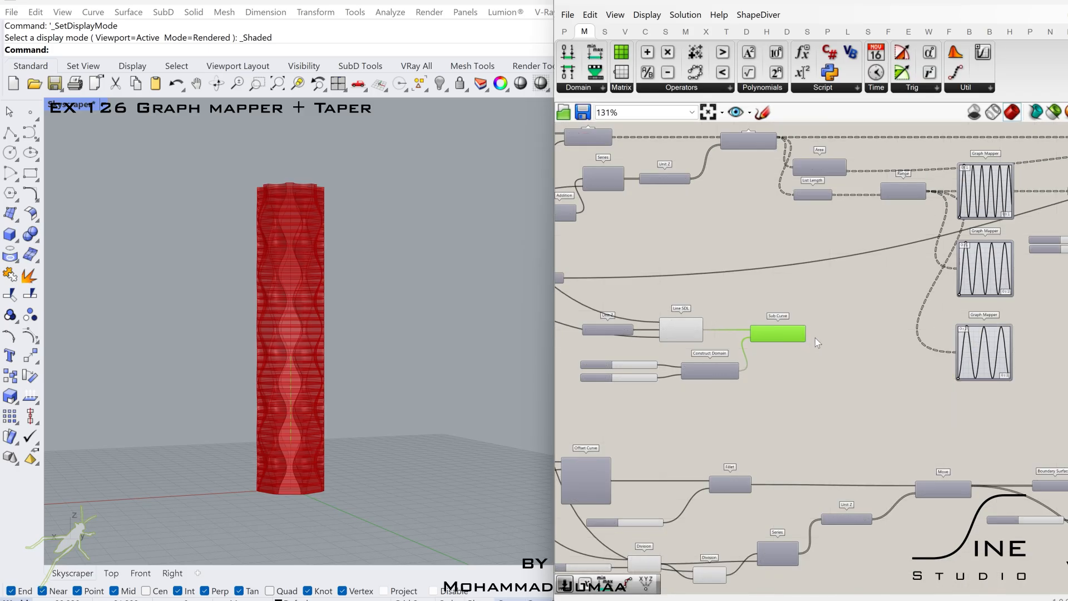
scroll(817, 338, up, 3)
double_click(866, 342)
text(tap)
click(832, 308)
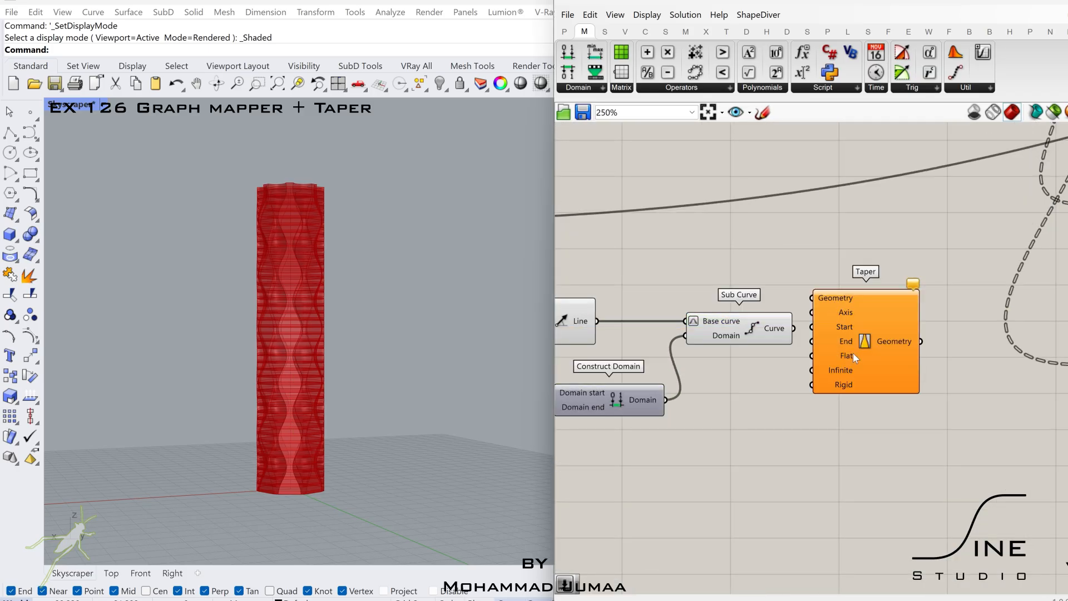
drag(852, 355, 879, 355)
drag(794, 328, 838, 313)
drag(884, 329, 902, 344)
- Move the Line SDL, Sub Curve, Construct Domain and Taper components beyond the Graph Mapper chain, and space Taper farther from Sub Curve
scroll(900, 345, down, 4)
drag(907, 307, 674, 391)
scroll(725, 377, down, 4)
drag(805, 365, 1052, 358)
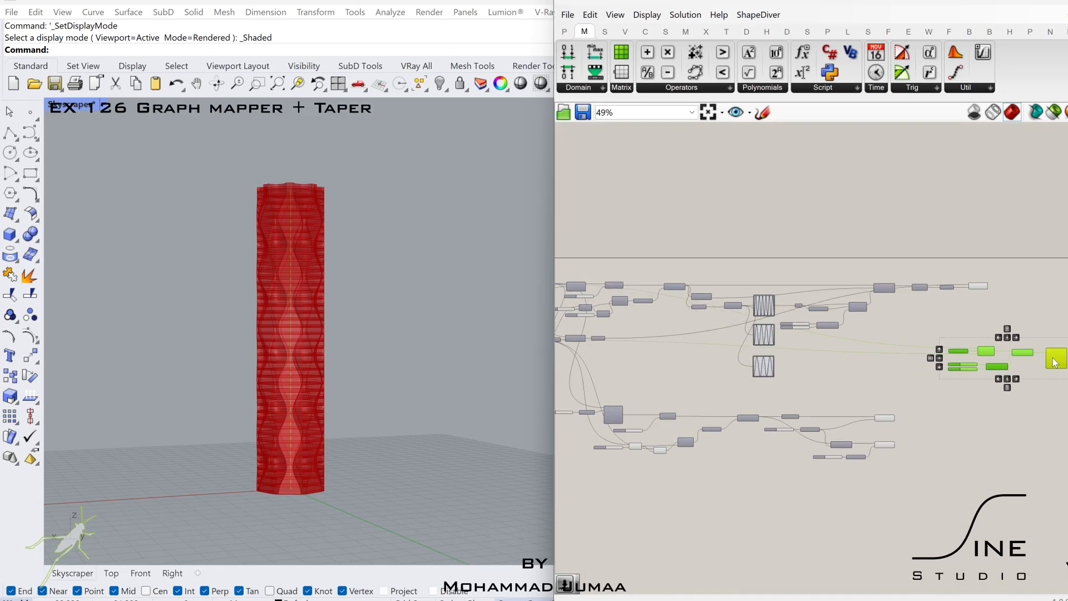
scroll(1052, 361, up, 6)
right_drag(1034, 345, 903, 349)
click(903, 348)
scroll(900, 378, up, 2)
right_drag(1036, 383, 921, 378)
click(920, 378)
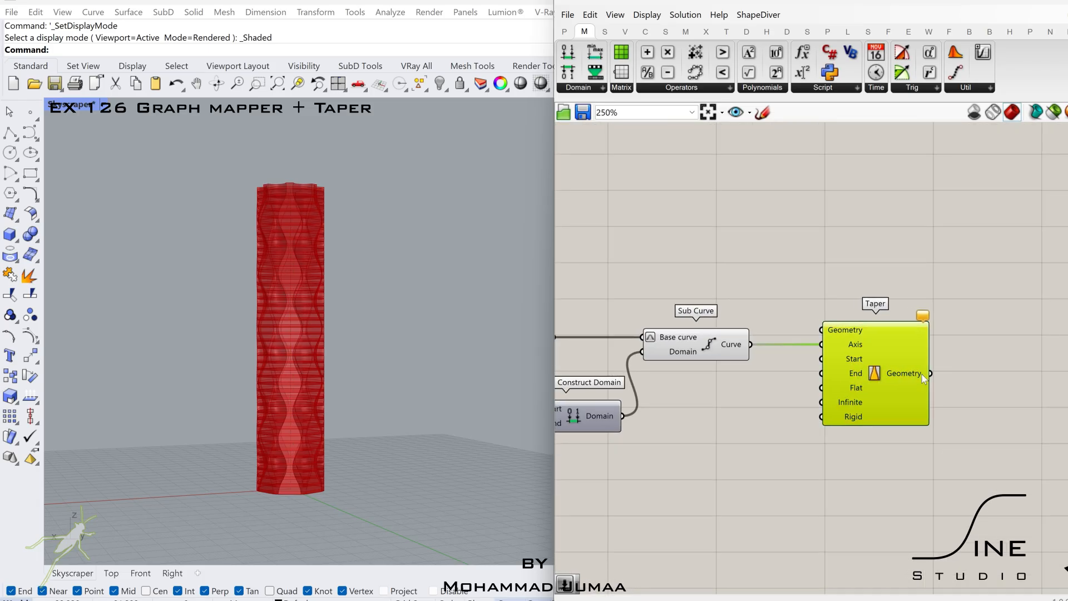
drag(923, 378, 1062, 378)
- Create number sliders of 0.80 and 1.20 and wire them into the Taper's Start and End
double_click(849, 386)
text(0.8)
key(Return)
scroll(882, 432, up, 2)
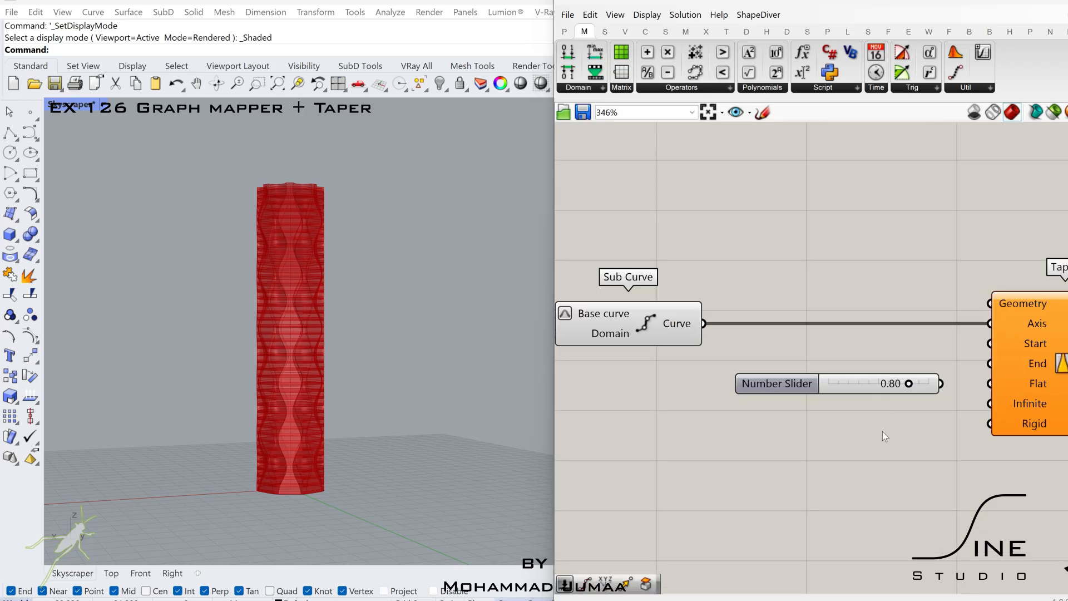
double_click(882, 432)
text(1.2)
key(Return)
drag(949, 432, 911, 408)
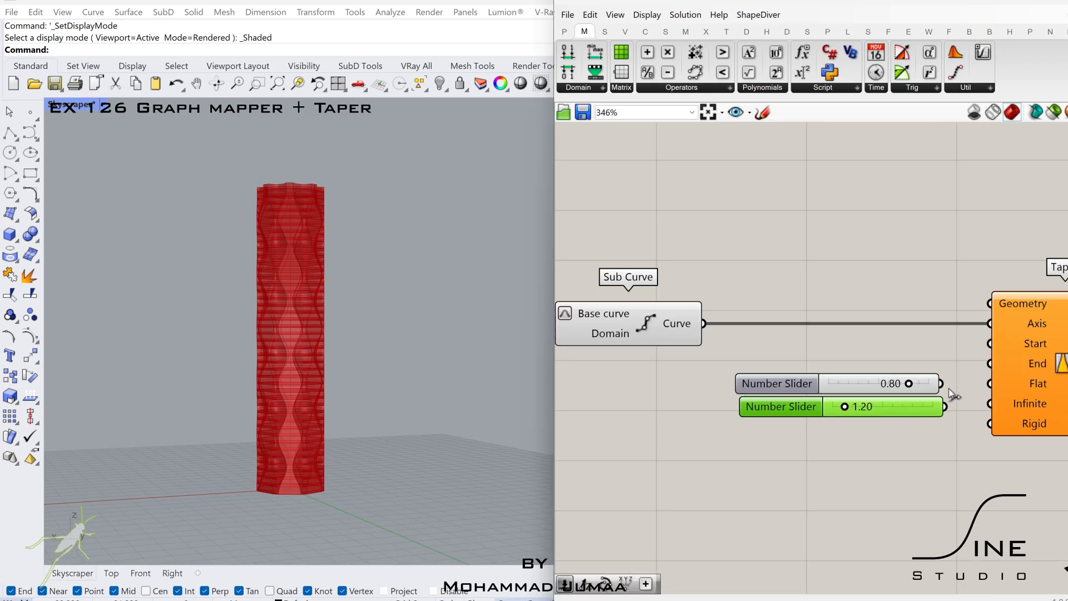
scroll(952, 382, down, 4)
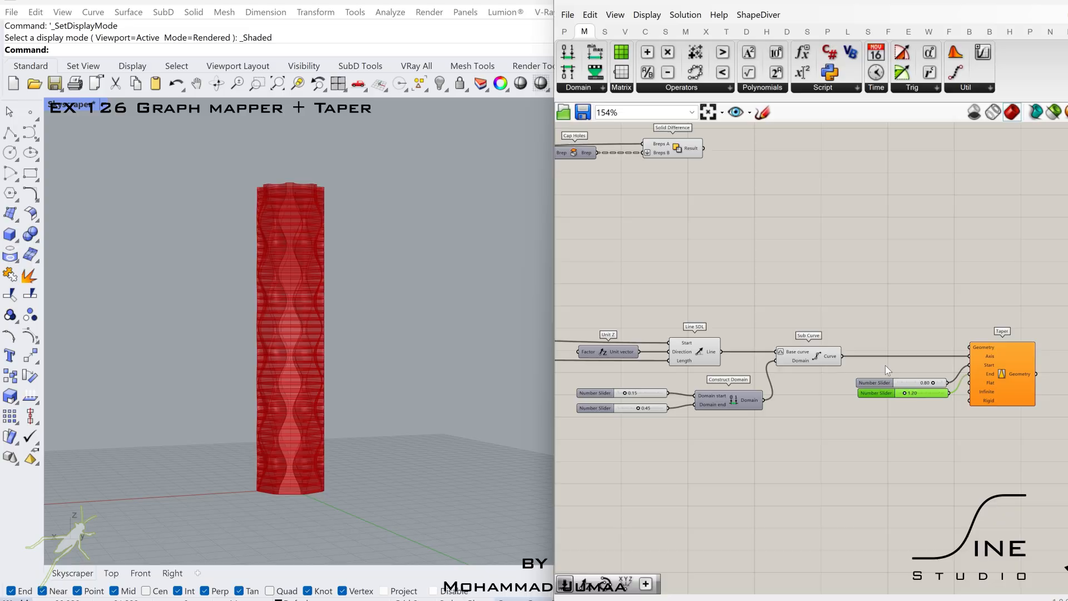
- Wire the Solid Difference result into the Taper's Geometry
right_drag(907, 295, 846, 298)
click(668, 195)
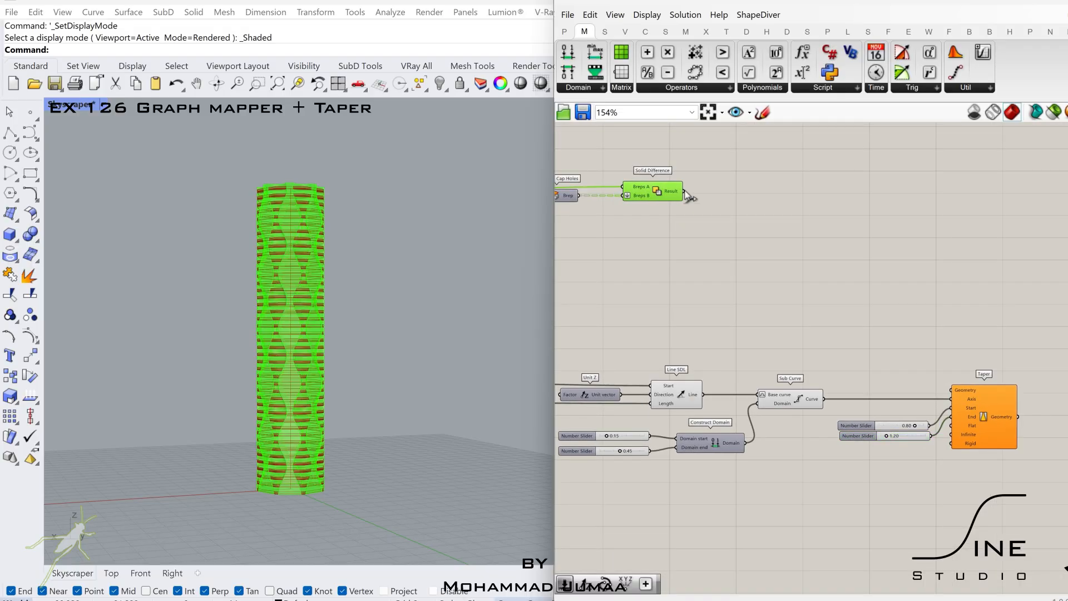
click(1006, 418)
- Duplicate the Taper component twice, stacking the copies below the original
right_drag(985, 433, 951, 339)
drag(952, 342, 948, 470)
scroll(946, 470, down, 2)
right_drag(942, 450, 922, 359)
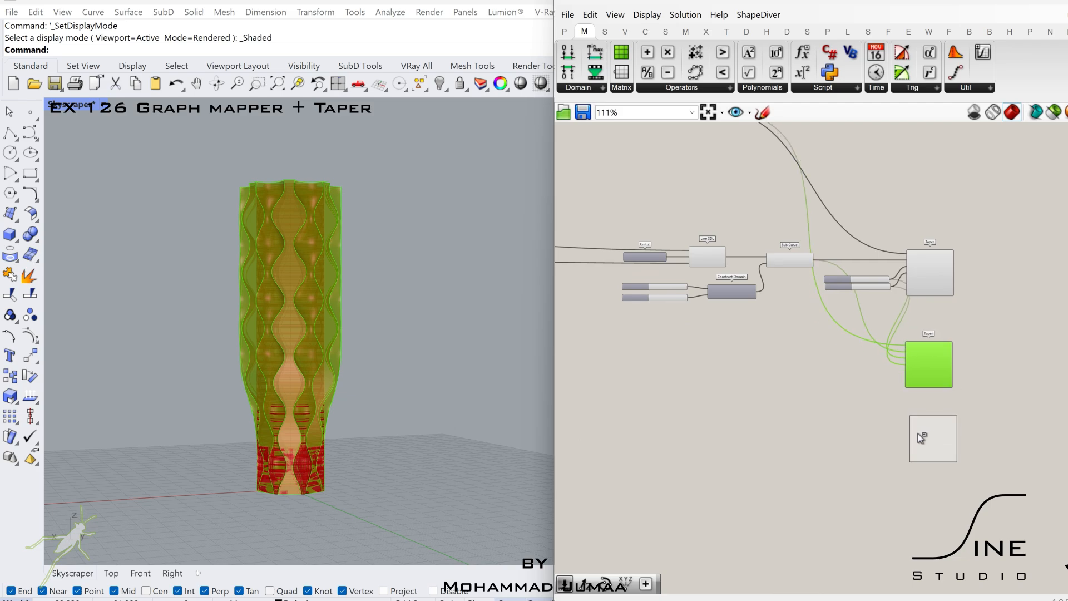
alt+drag(918, 434, 914, 436)
- Wire the slab Extrude output into the second Taper's Geometry in place of its existing input
right_drag(852, 368, 1039, 357)
click(683, 399)
right_drag(695, 406, 663, 382)
scroll(655, 371, up, 3)
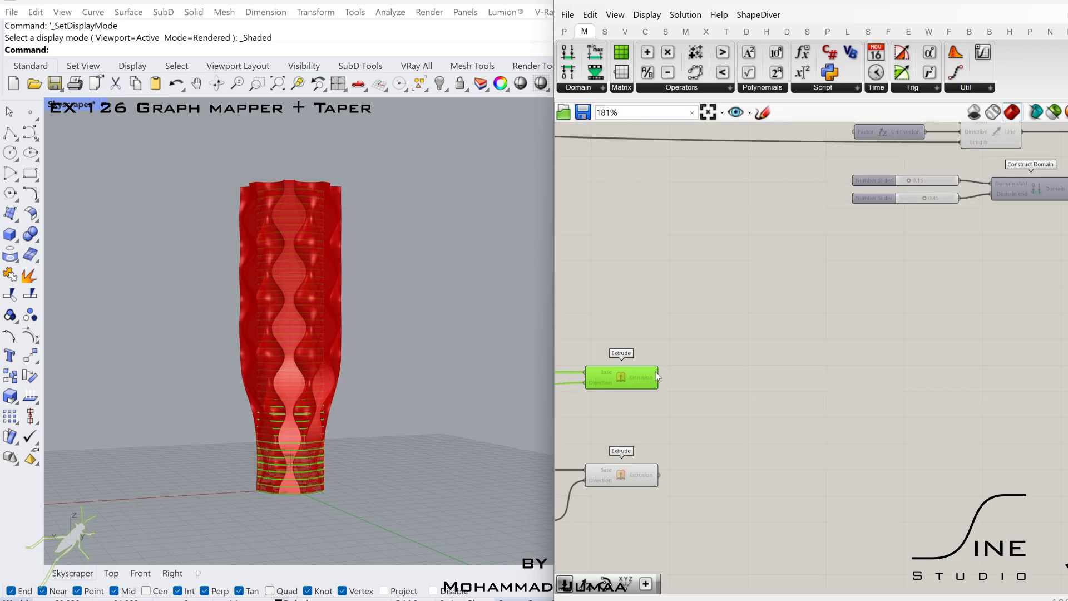
drag(659, 376, 1026, 335)
scroll(665, 380, down, 2)
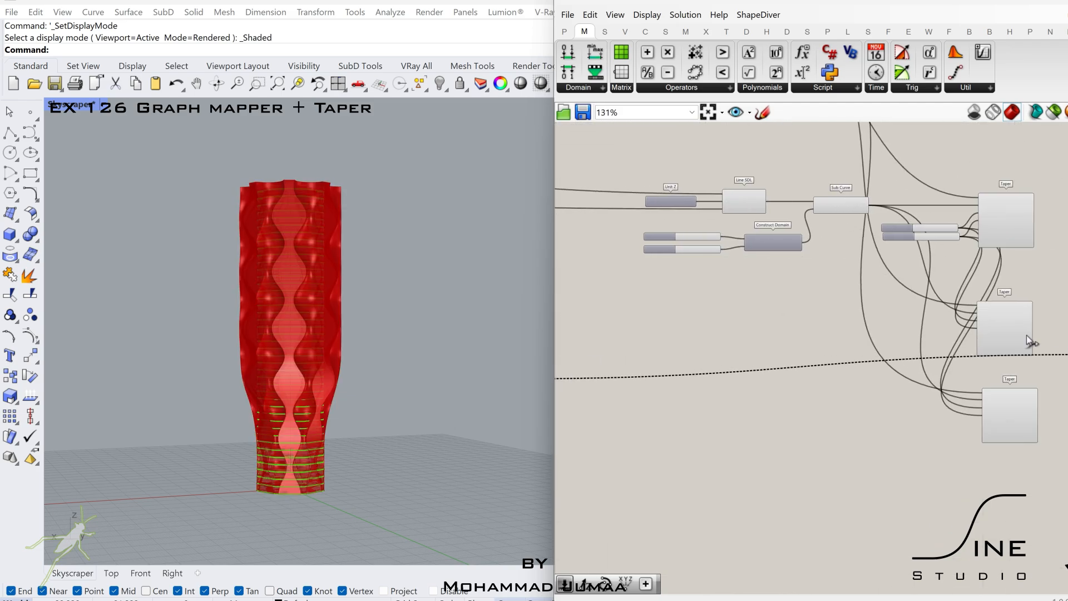
click(989, 315)
- Wire the railing Extrude output into the third Taper's Geometry in place of its existing input
scroll(990, 316, down, 3)
scroll(682, 371, up, 7)
click(683, 371)
scroll(681, 370, down, 1)
right_drag(671, 361, 608, 363)
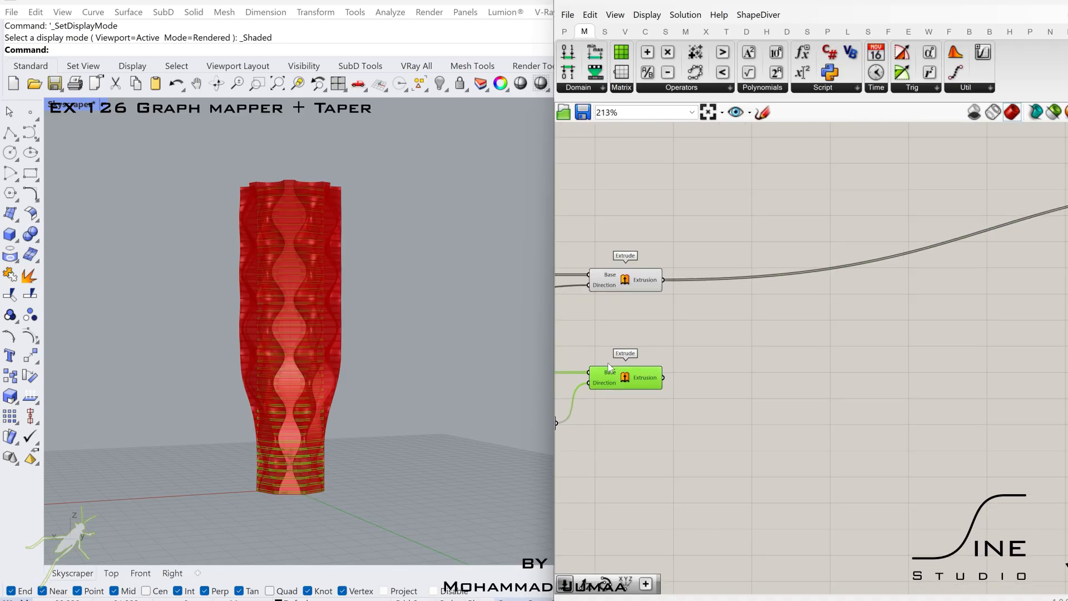
scroll(608, 364, up, 2)
scroll(690, 384, down, 3)
drag(688, 383, 866, 304)
scroll(893, 303, up, 2)
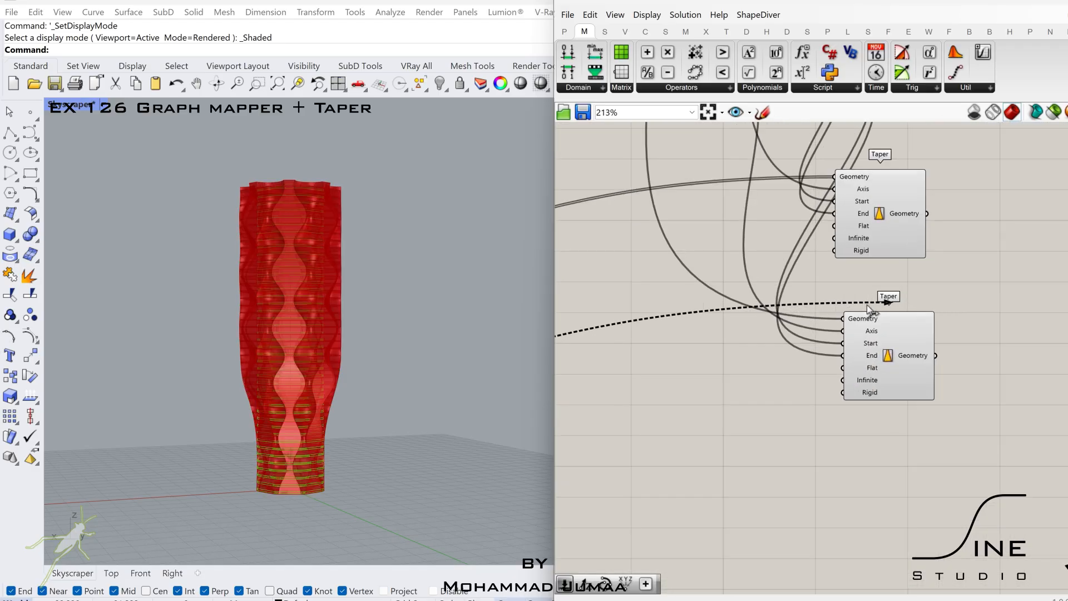
right_drag(855, 355, 838, 384)
click(867, 390)
- Hide the preview of the untapered slab and railing components, including both Extrudes
scroll(877, 412, down, 5)
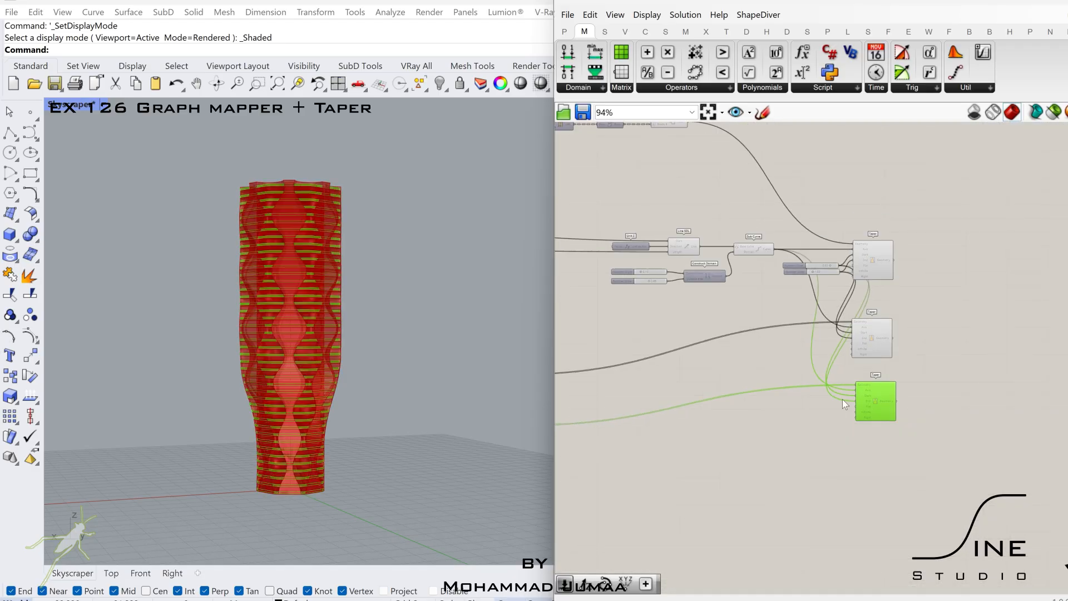
right_drag(698, 393, 982, 400)
scroll(982, 400, down, 3)
drag(906, 470, 578, 361)
middle_click(689, 401)
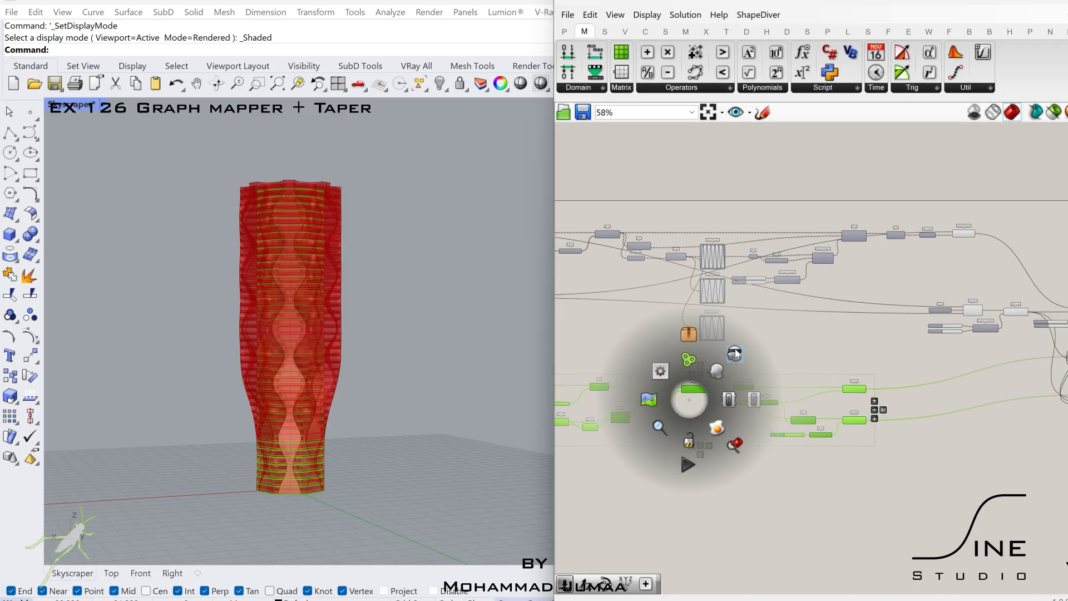
click(679, 449)
- Hide the preview of the Solid Difference, Line SDL and Sub Curve components
right_drag(914, 302, 865, 336)
drag(981, 259, 850, 384)
middle_click(896, 348)
click(937, 306)
right_drag(768, 356, 837, 384)
scroll(946, 357, down, 2)
click(839, 384)
- Add a Brep Wireframe component after the first Taper and wire the tapered geometry into its Brep input
right_drag(1057, 362, 906, 362)
scroll(905, 367, up, 4)
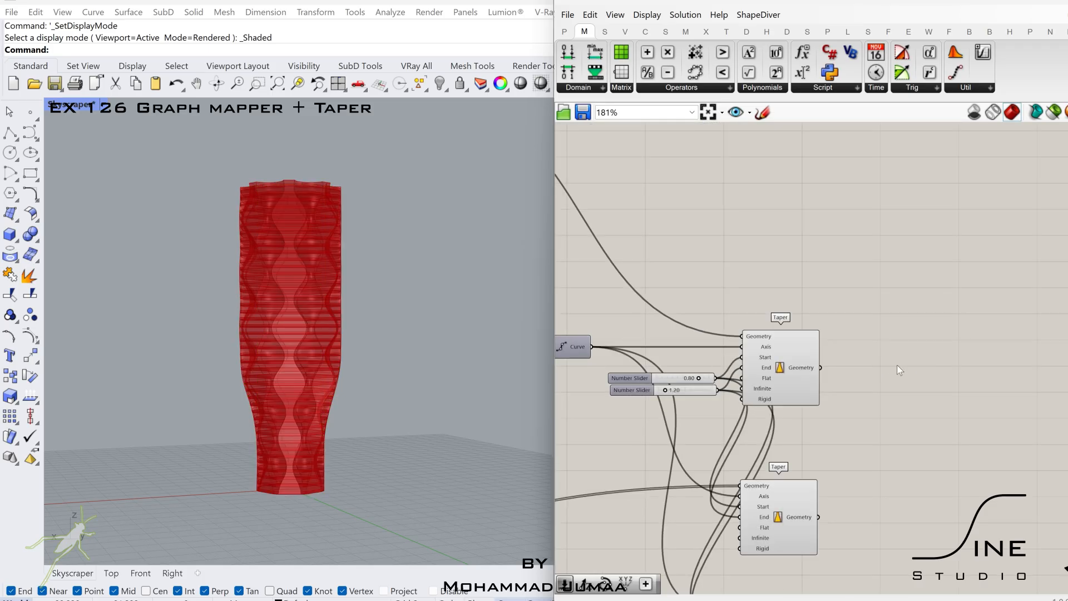
double_click(868, 359)
text(wi)
click(845, 232)
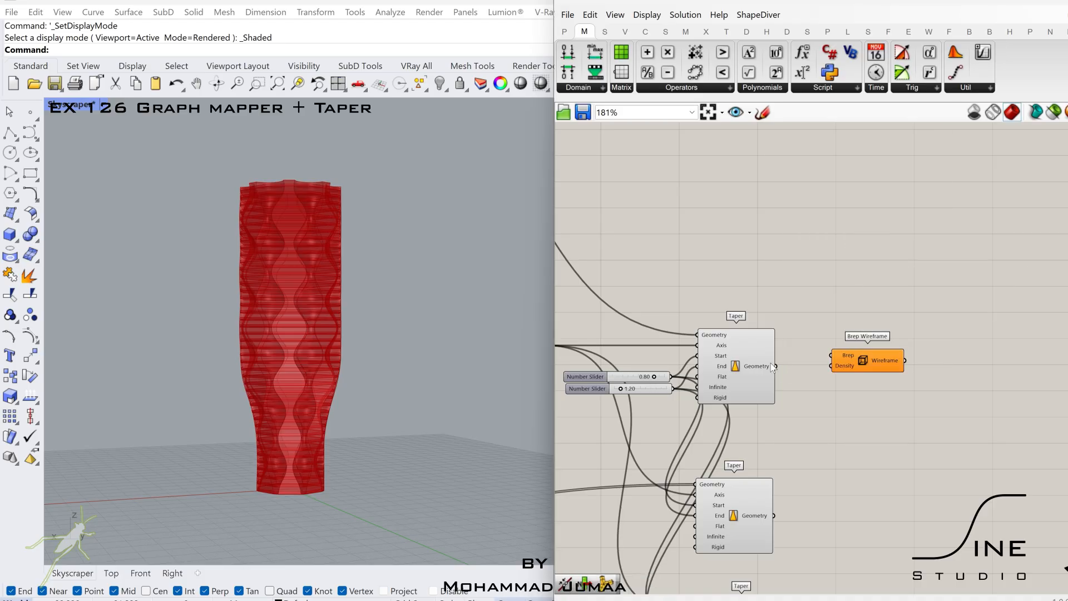
drag(815, 359, 832, 356)
drag(879, 367, 902, 379)
- Add a MultiPipe component after the Brep Wireframe
right_drag(922, 357, 787, 351)
double_click(881, 363)
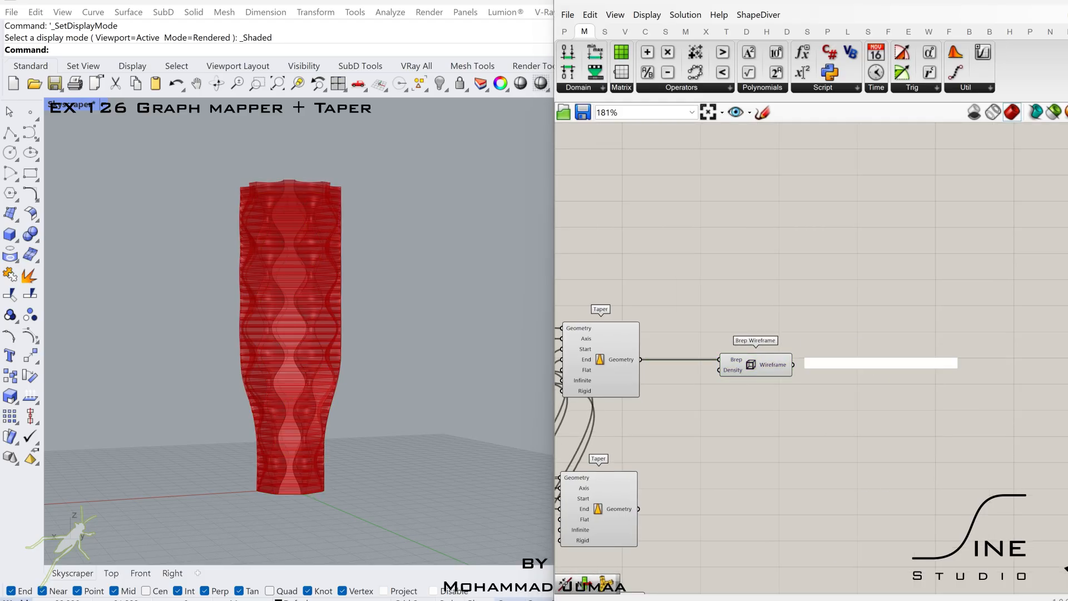
text(mu)
click(847, 216)
- Wire a new 1.10 number slider into MultiPipe's NodeSize and the wireframe into its Curves
double_click(870, 432)
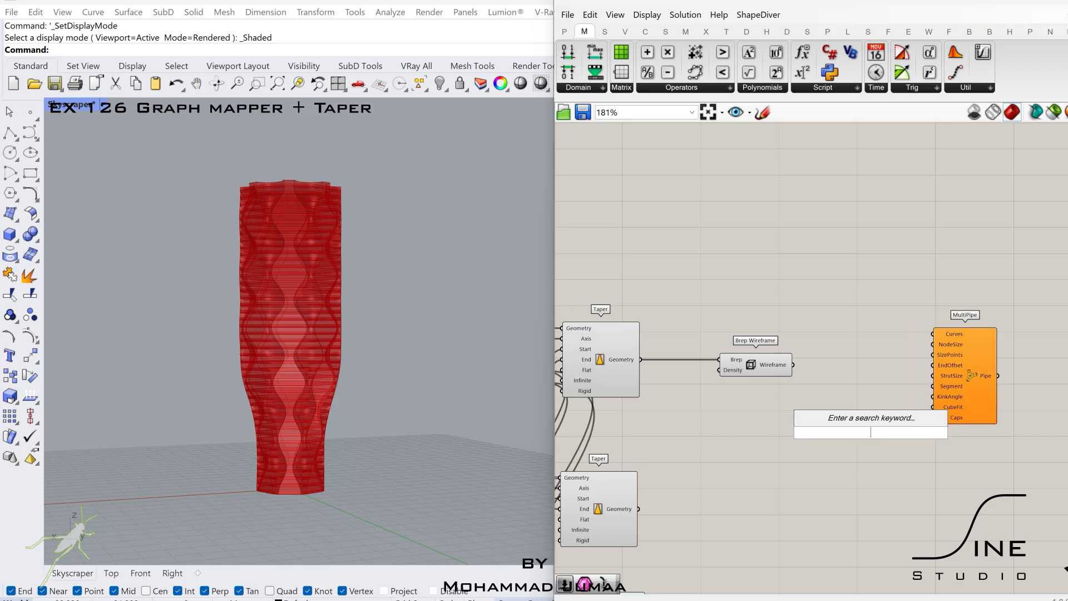
key(Return)
scroll(879, 432, up, 3)
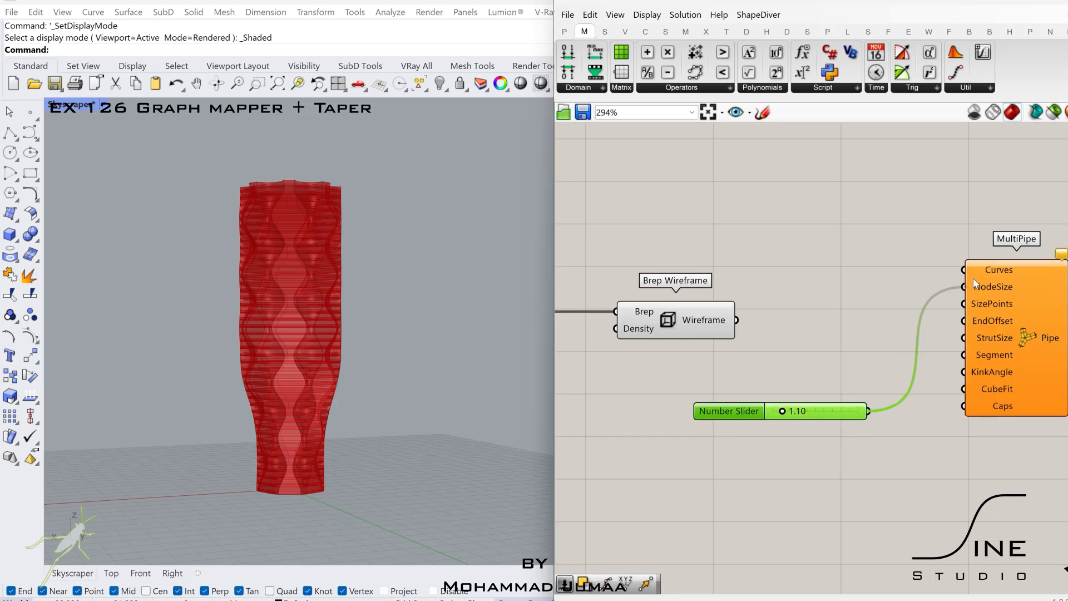
drag(1007, 282, 1005, 283)
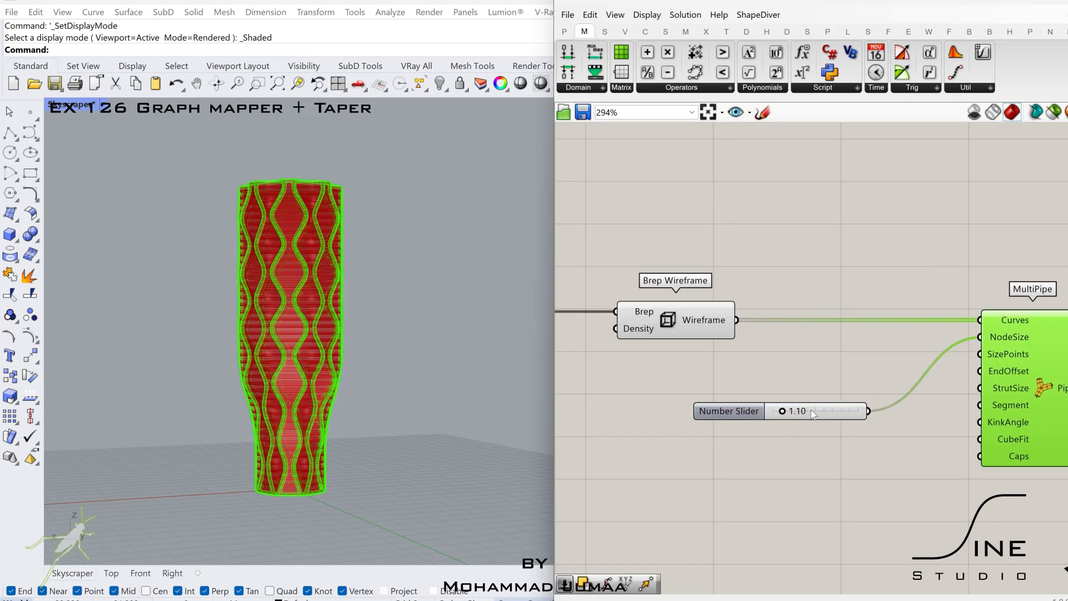
- Reduce the MultiPipe NodeSize slider to 0.66
scroll(814, 414, up, 5)
mouse_move(739, 414)
mouse_down()
mouse_move(726, 414)
mouse_move(736, 414)
mouse_up()
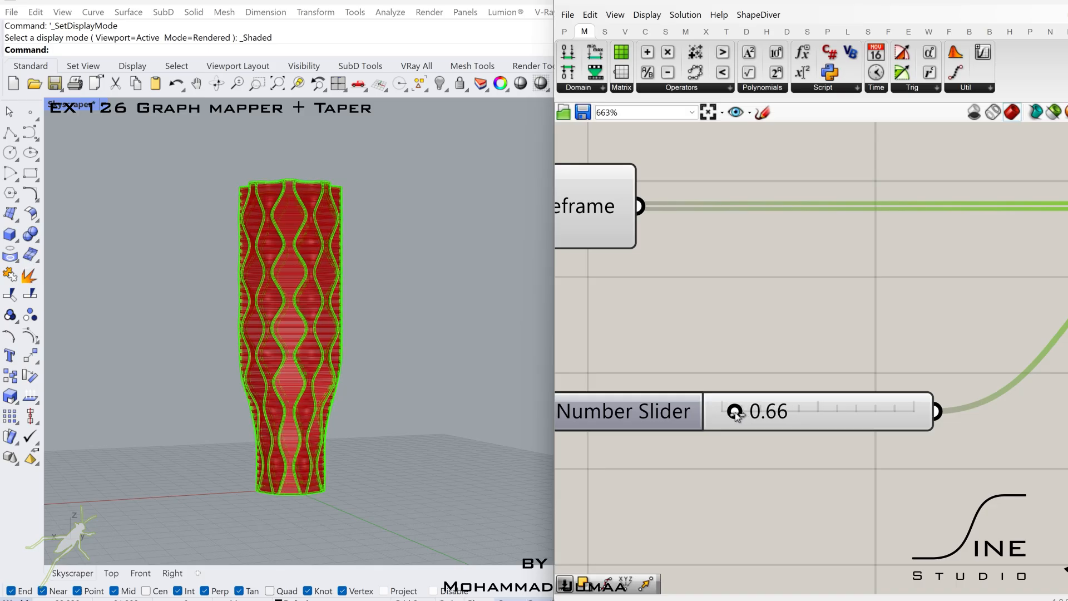
scroll(736, 413, down, 5)
- Add a Custom Preview component after the MultiPipe
scroll(873, 326, up, 4)
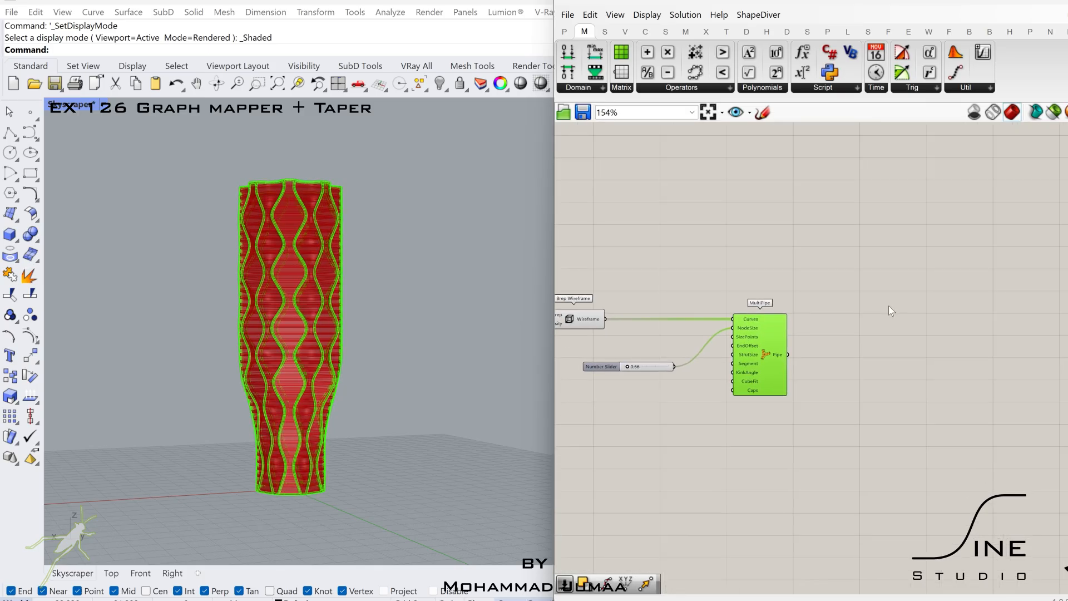
click(882, 325)
double_click(881, 329)
text(custom)
key(Return)
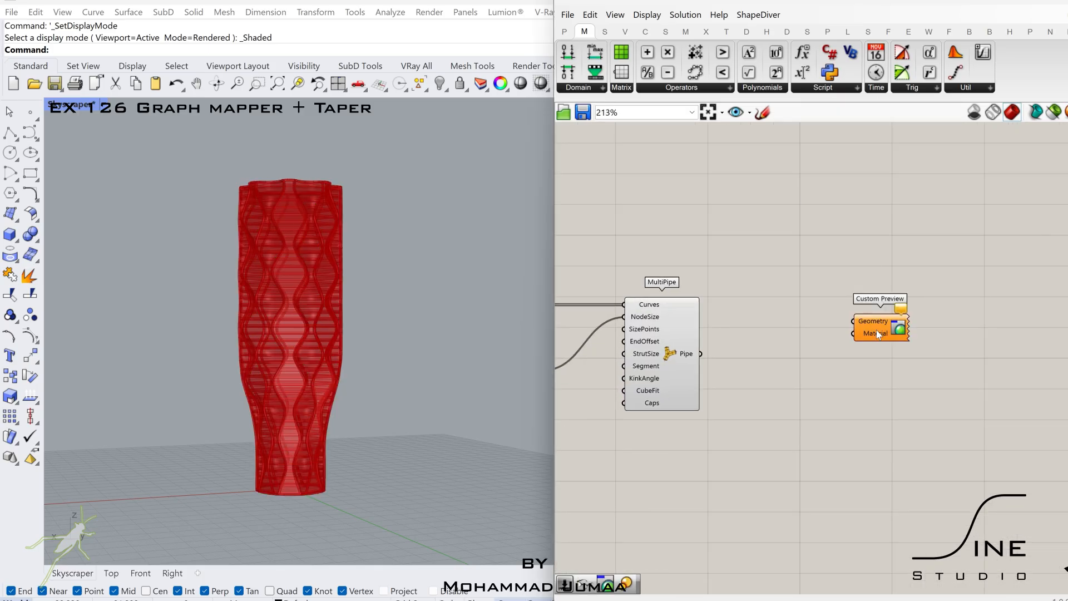
- Assign preset materials to three Custom Preview components, using Car paint Green color for the second and Gray for the third
right_click(875, 336)
mouse_move(905, 438)
click(828, 494)
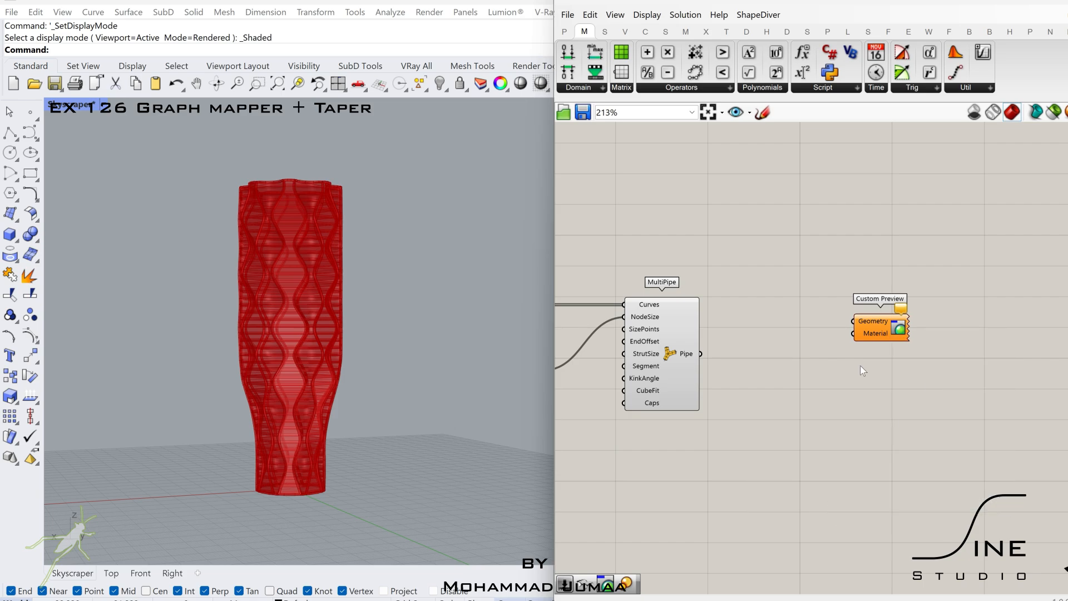
right_click(873, 421)
mouse_move(884, 515)
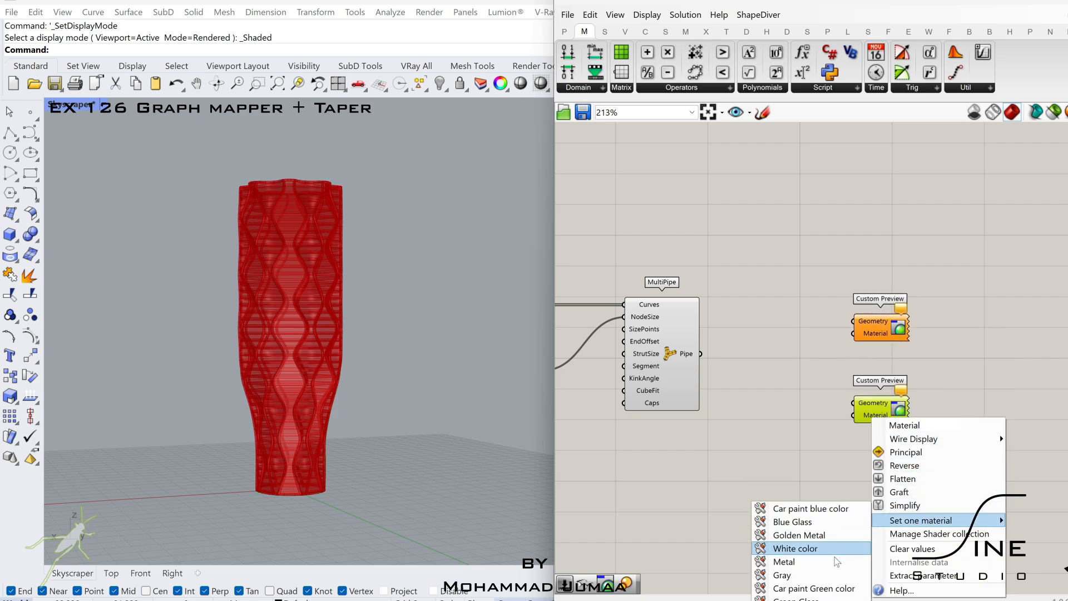
click(834, 585)
right_click(888, 483)
mouse_move(942, 529)
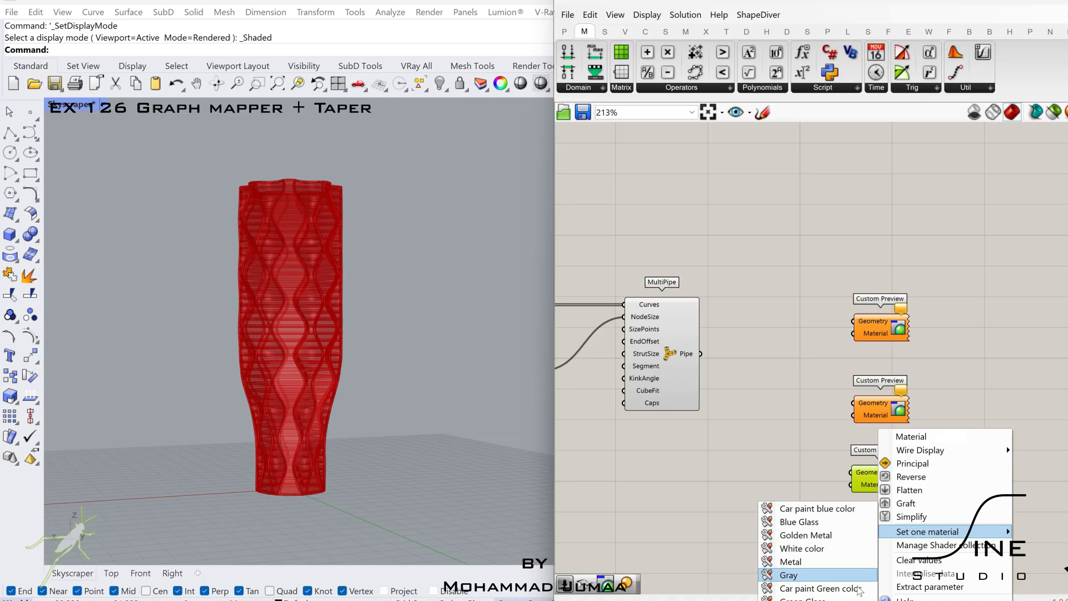
click(812, 572)
- Wire MultiPipe's Pipe output into the second Custom Preview's Geometry and the first Taper's Geometry into the first Custom Preview
click(695, 359)
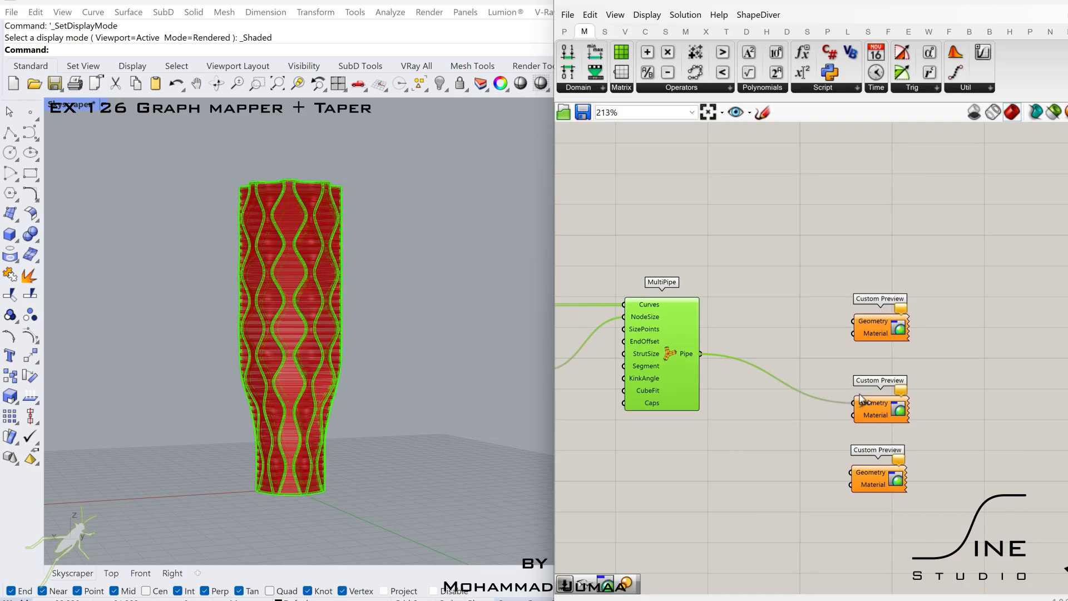
drag(860, 395, 858, 397)
scroll(823, 385, down, 2)
right_drag(600, 362, 829, 316)
scroll(831, 318, down, 1)
click(674, 283)
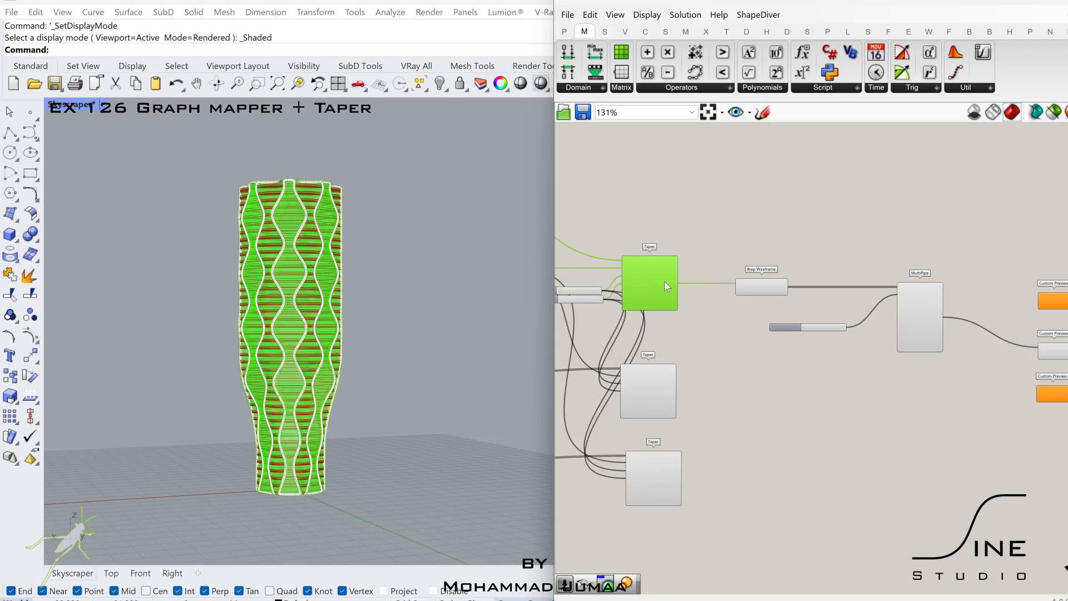
scroll(664, 282, up, 3)
drag(651, 281, 957, 297)
- Add the second Taper's Geometry to the first Custom Preview and wire the third Taper's Geometry into the third Custom Preview
scroll(948, 298, down, 2)
right_drag(867, 346, 964, 300)
click(597, 365)
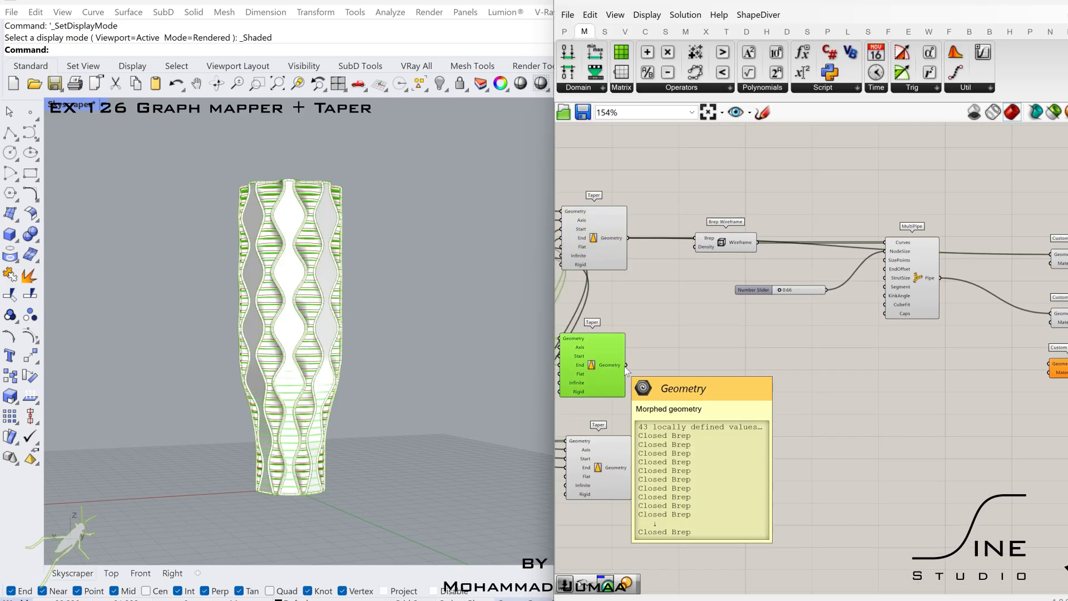
shift+drag(625, 364, 1049, 255)
click(619, 464)
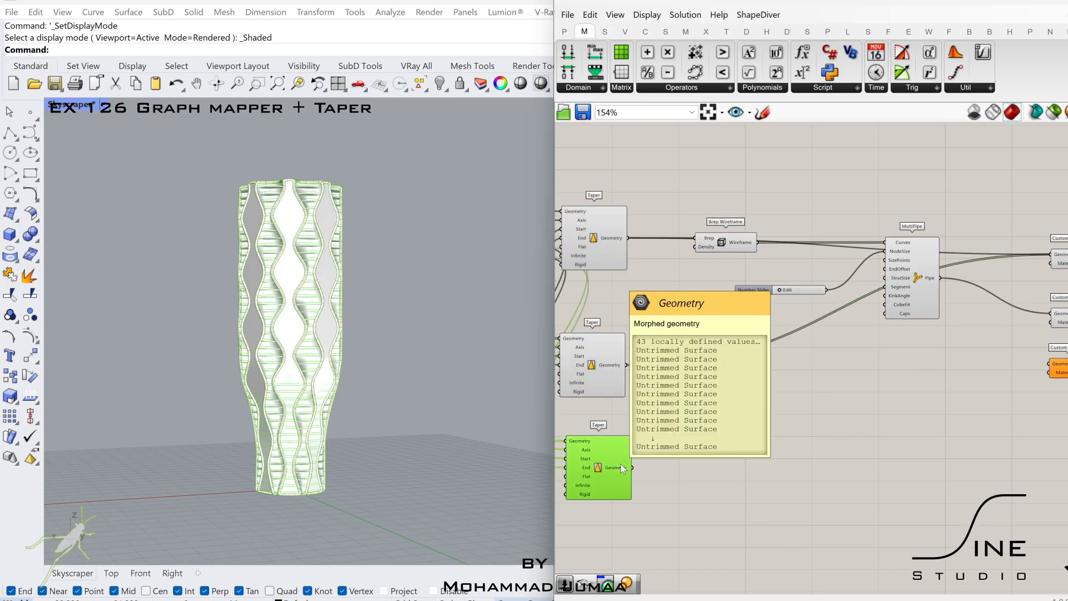
drag(632, 467, 1048, 362)
- Disable the preview of the Taper, Brep Wireframe and MultiPipe components
scroll(1048, 360, down, 6)
drag(1003, 283, 799, 425)
middle_click(826, 415)
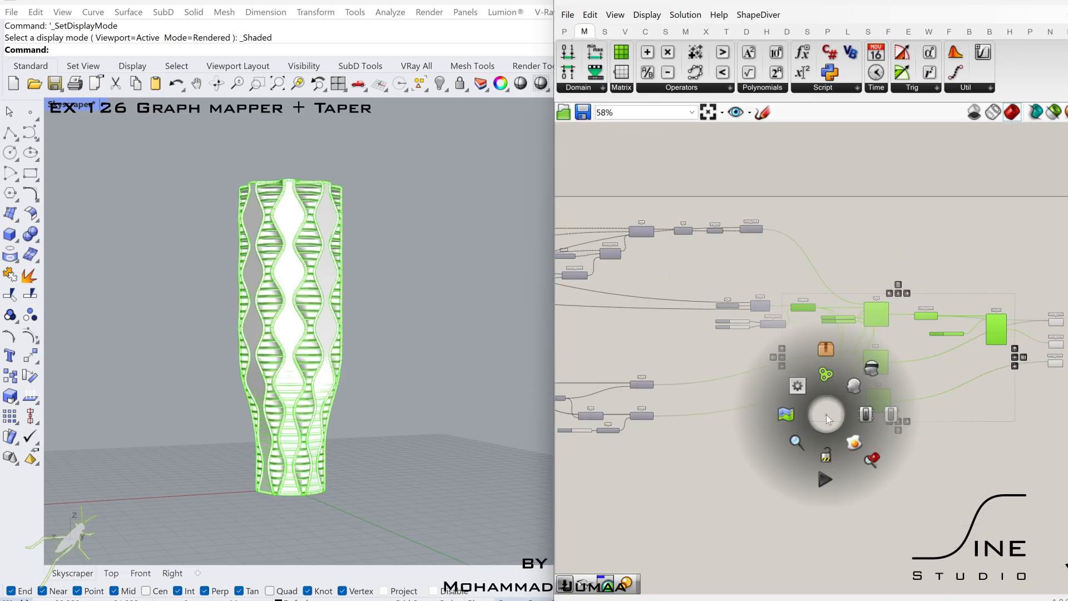
click(871, 367)
- Deselect the components and switch the Rhino viewport to Rendered display mode
scroll(830, 369, down, 3)
right_drag(650, 394, 830, 392)
click(729, 393)
scroll(729, 392, up, 3)
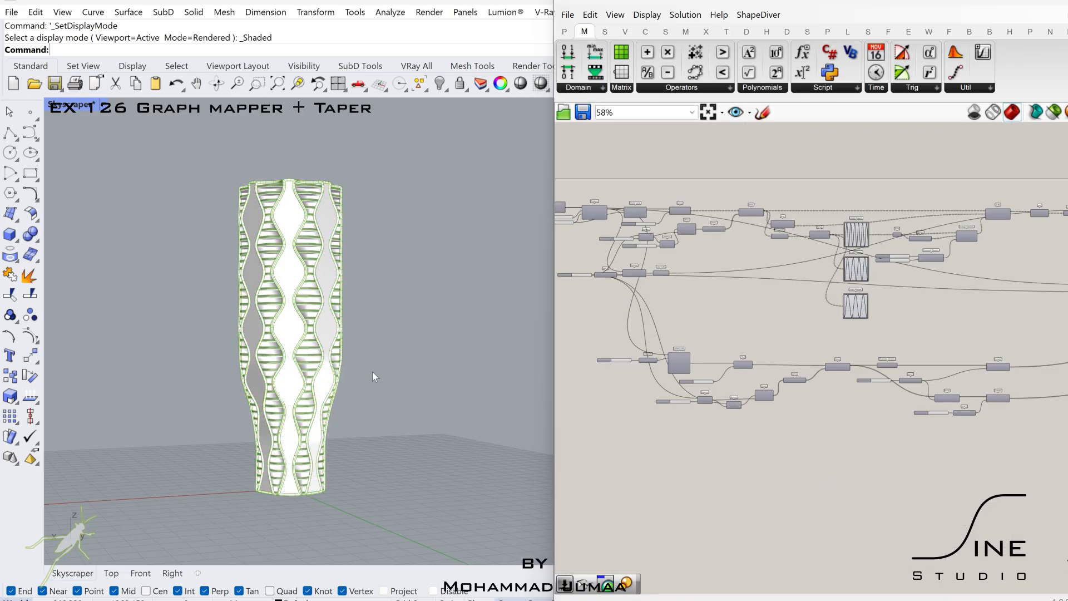
key(ctrl+alt+r)
- Try the slider feeding the Taper components' Start at 0.70 and 0.90
scroll(932, 273, up, 5)
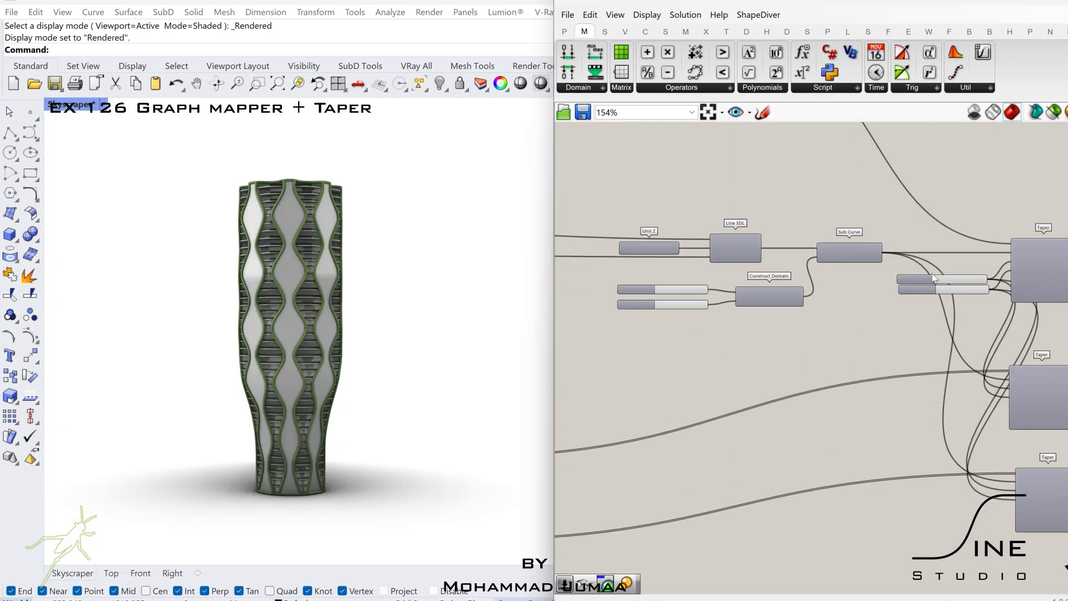
scroll(932, 273, up, 7)
double_click(848, 314)
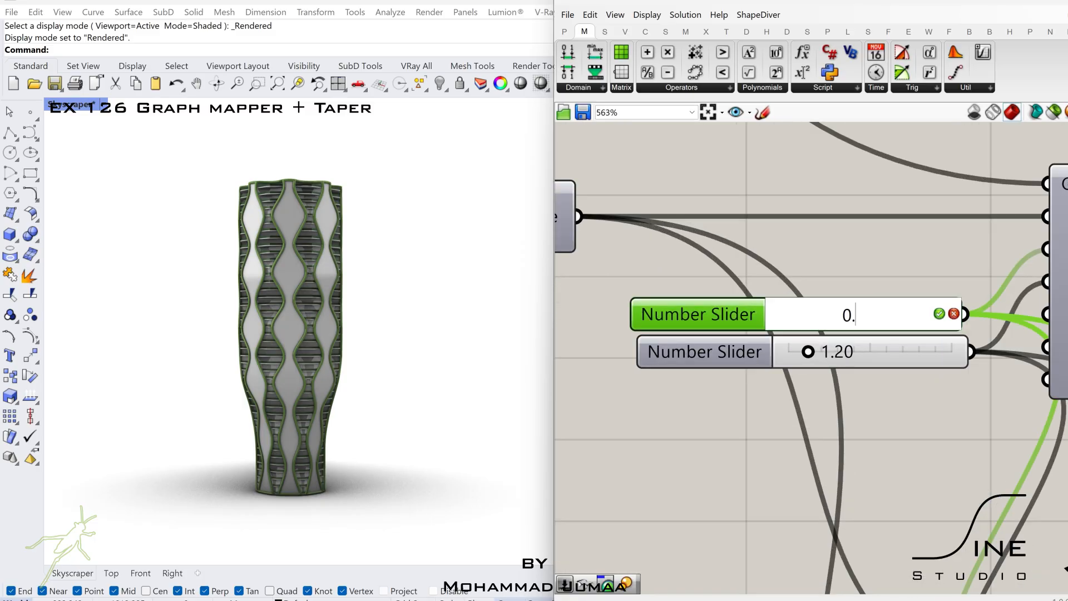
key(Return)
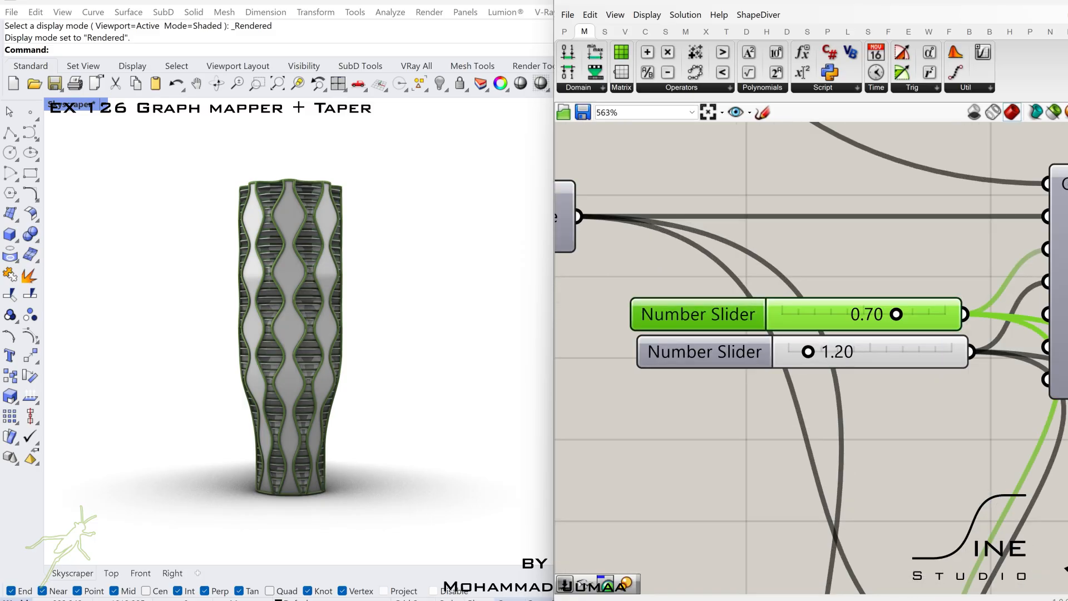
double_click(911, 315)
text(0.9)
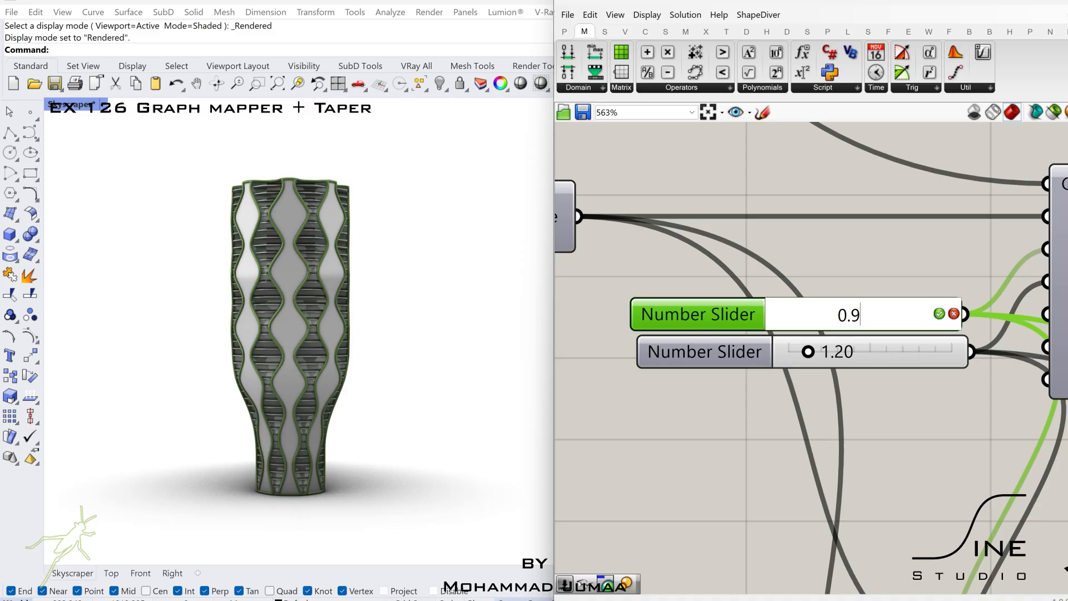
key(Return)
- Set the Taper Start slider to 0.80
double_click(911, 314)
text(00)
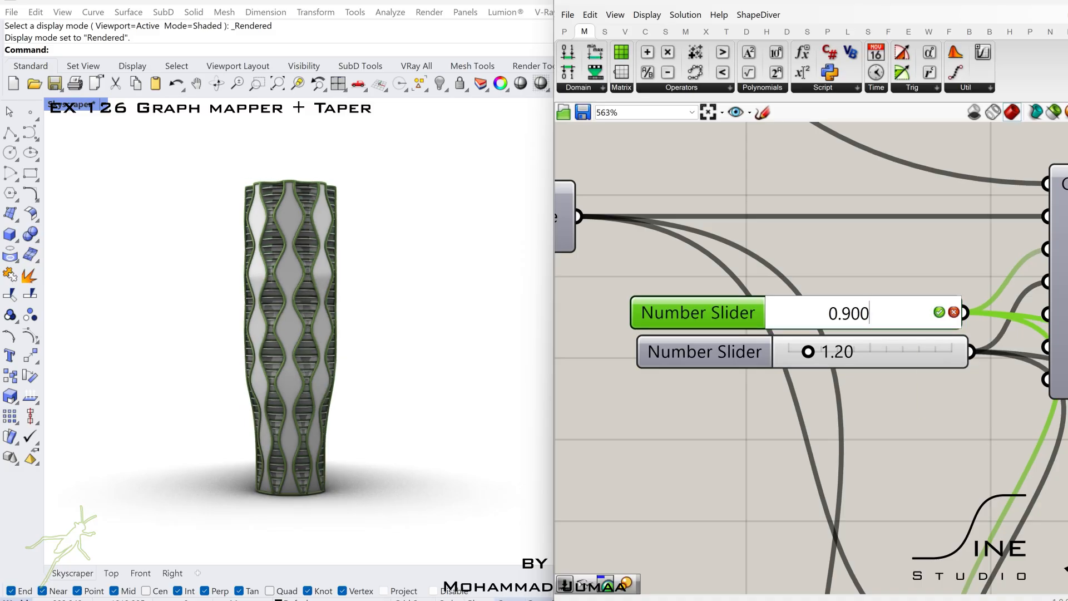
key(Return)
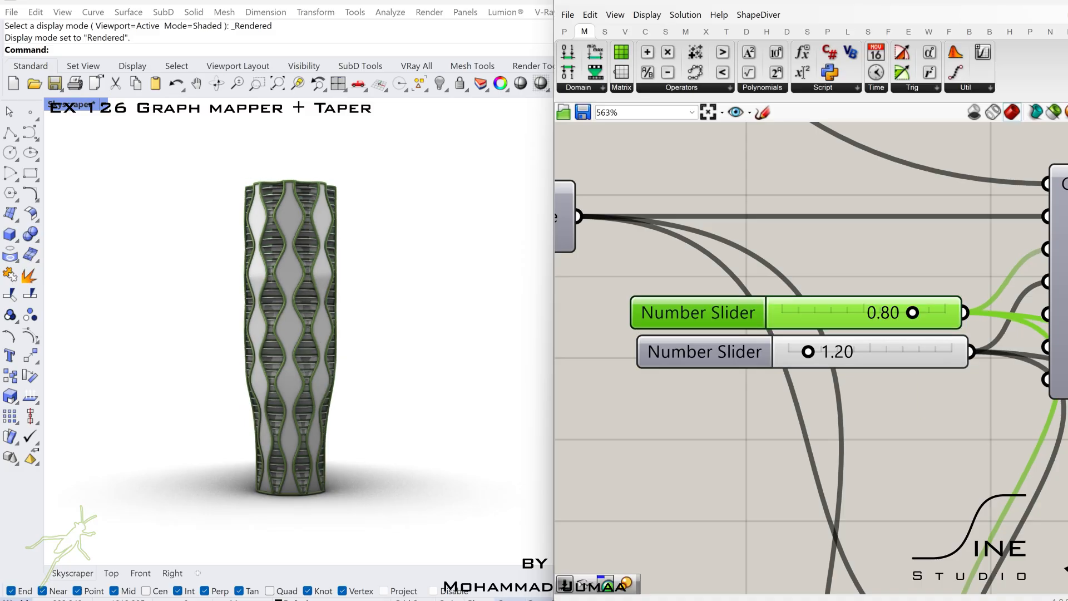
click(857, 391)
- Try 0.60 on the Domain end slider of the Construct Domain that feeds the Sub Curve
scroll(856, 390, down, 4)
scroll(721, 401, up, 2)
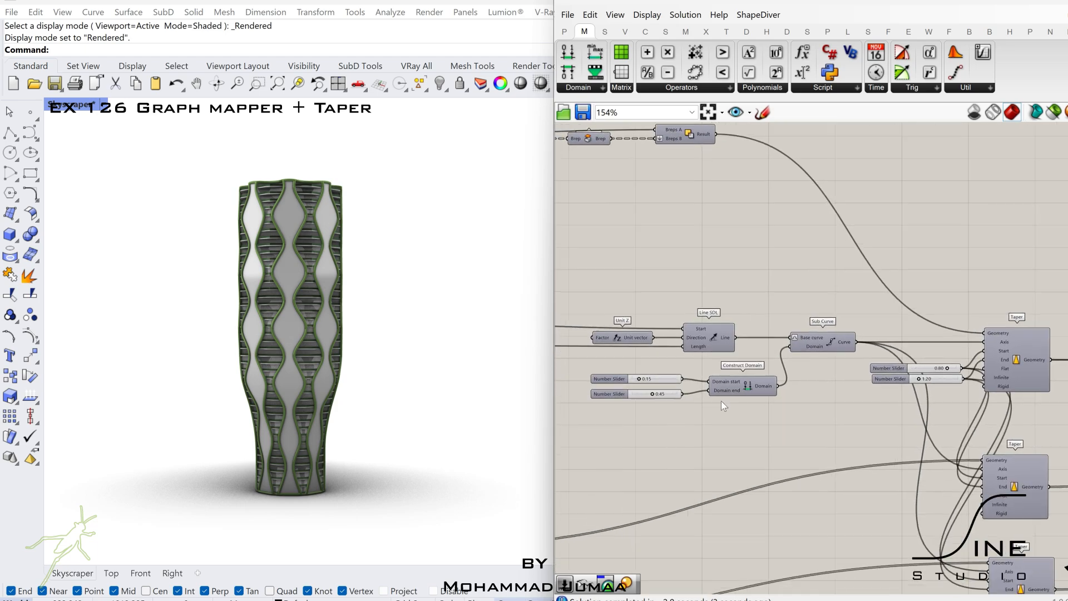
scroll(698, 396, up, 5)
double_click(698, 396)
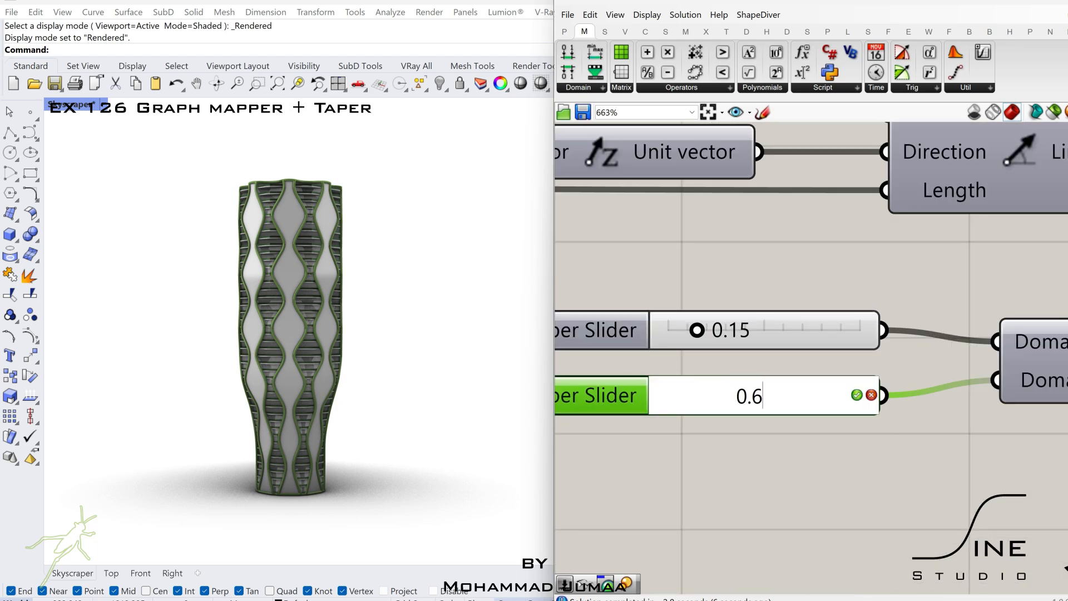
text(0.6)
key(Return)
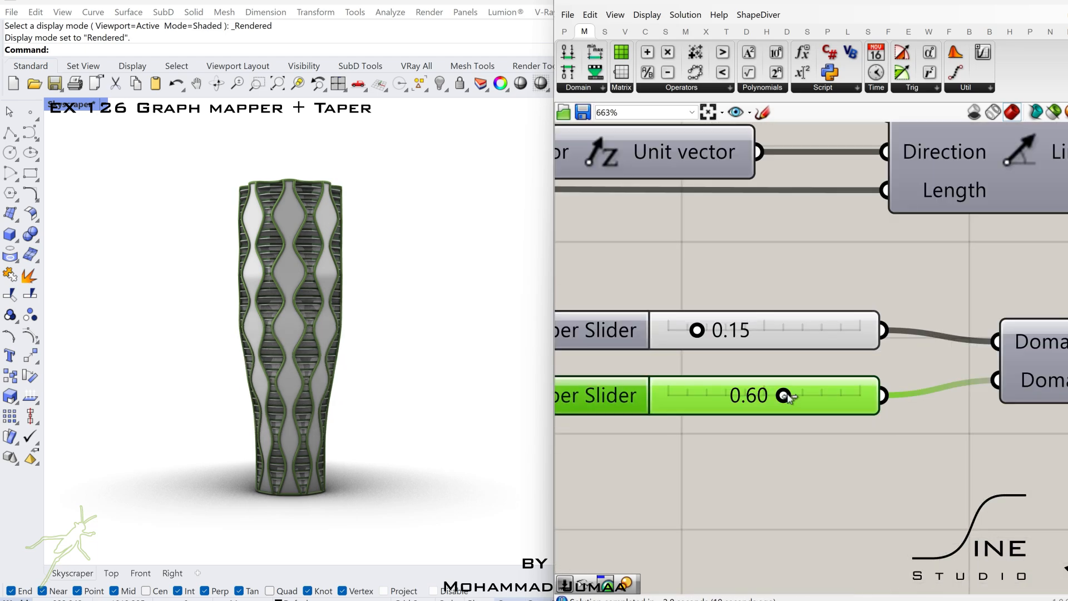
- Set the Domain start slider of the Sub Curve's Construct Domain to 0.10
double_click(771, 330)
text(0.1)
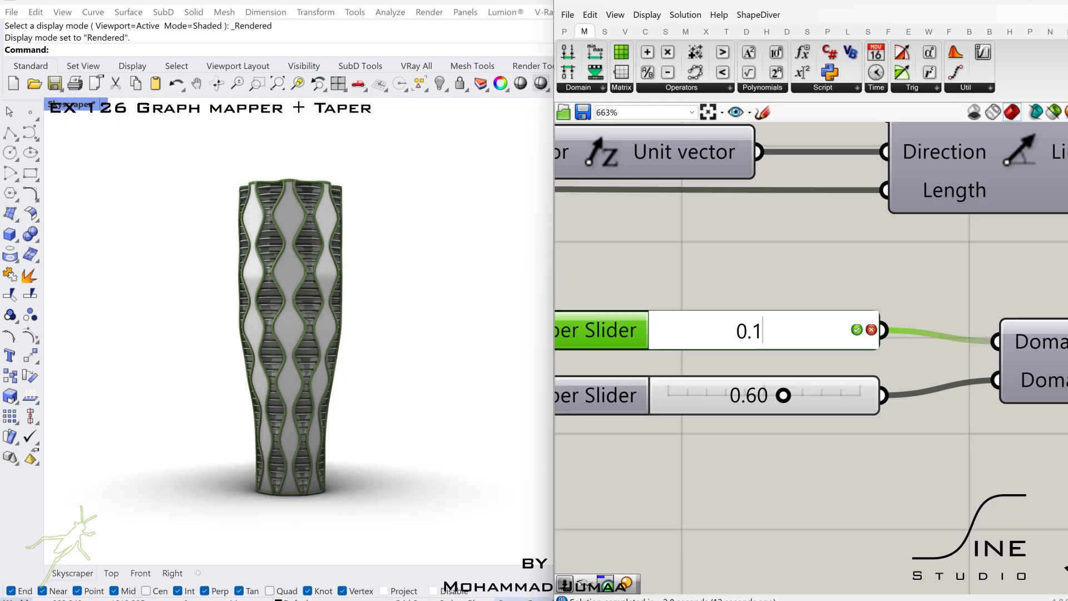
key(Return)
- Try 0.80 on the Sub Curve's Domain end slider
double_click(779, 396)
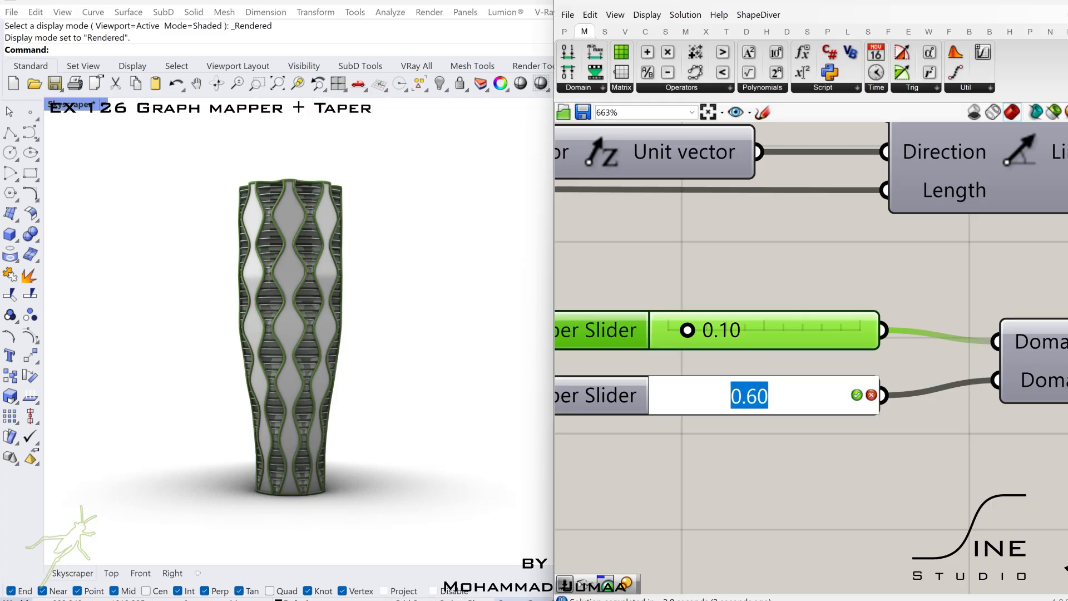
text(0.8)
key(Return)
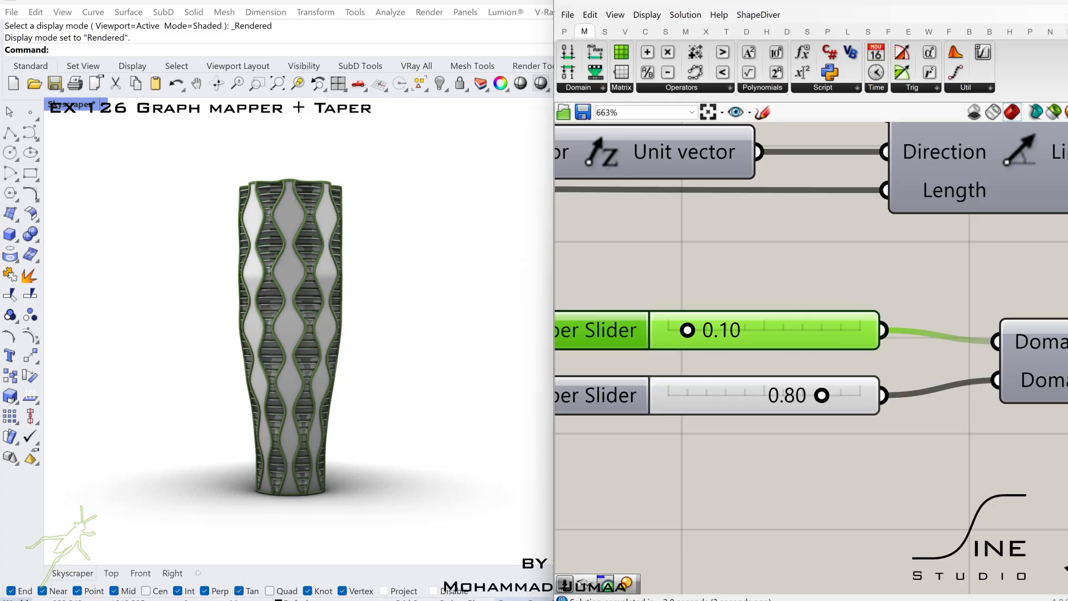
- Set the Domain end slider of the Sub Curve's Construct Domain to 0.45
double_click(784, 396)
text(0.45)
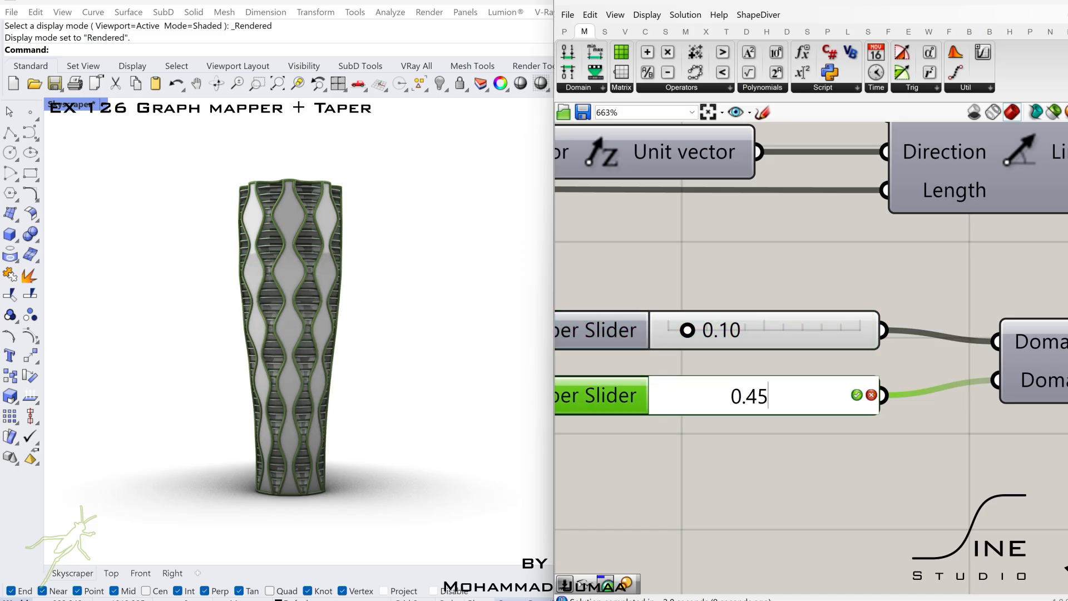
key(Return)
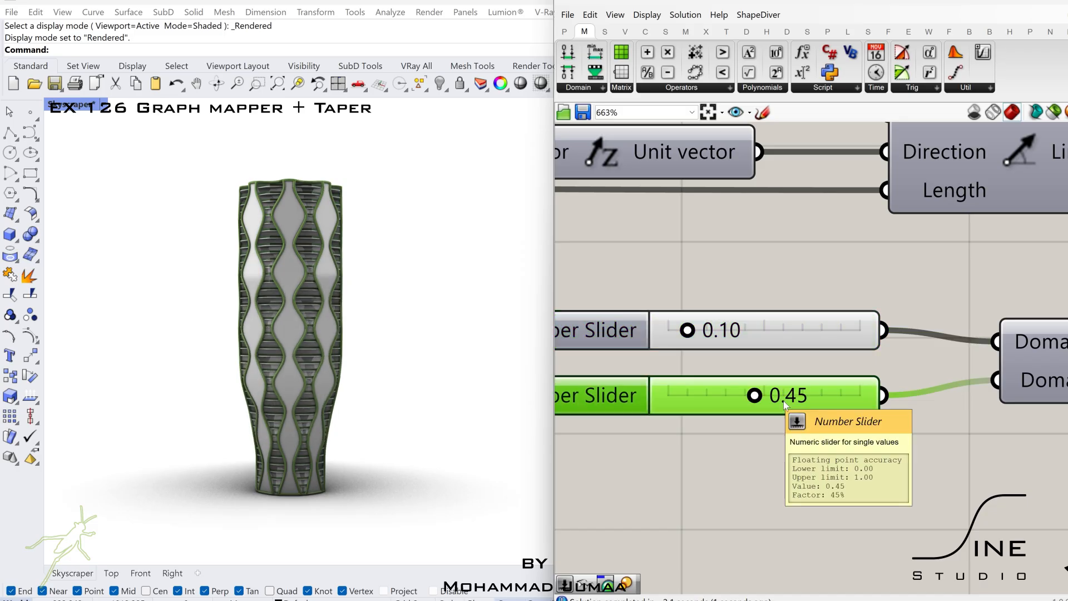
click(817, 436)
- Test the second and third Graph Mappers as the facade's Data input and reconnect the first one
scroll(801, 434, down, 5)
scroll(801, 437, down, 2)
right_drag(692, 467, 954, 359)
scroll(825, 431, down, 2)
scroll(689, 481, up, 3)
right_drag(690, 481, 967, 514)
scroll(759, 473, down, 2)
right_drag(1018, 233, 825, 348)
scroll(825, 348, up, 2)
scroll(825, 348, up, 2)
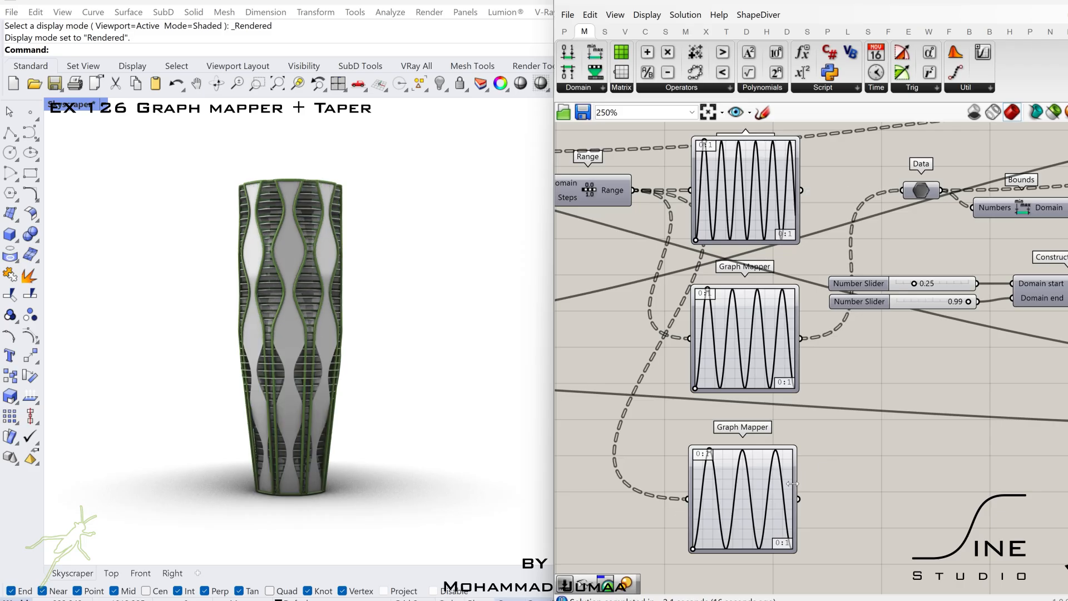
drag(802, 503, 900, 192)
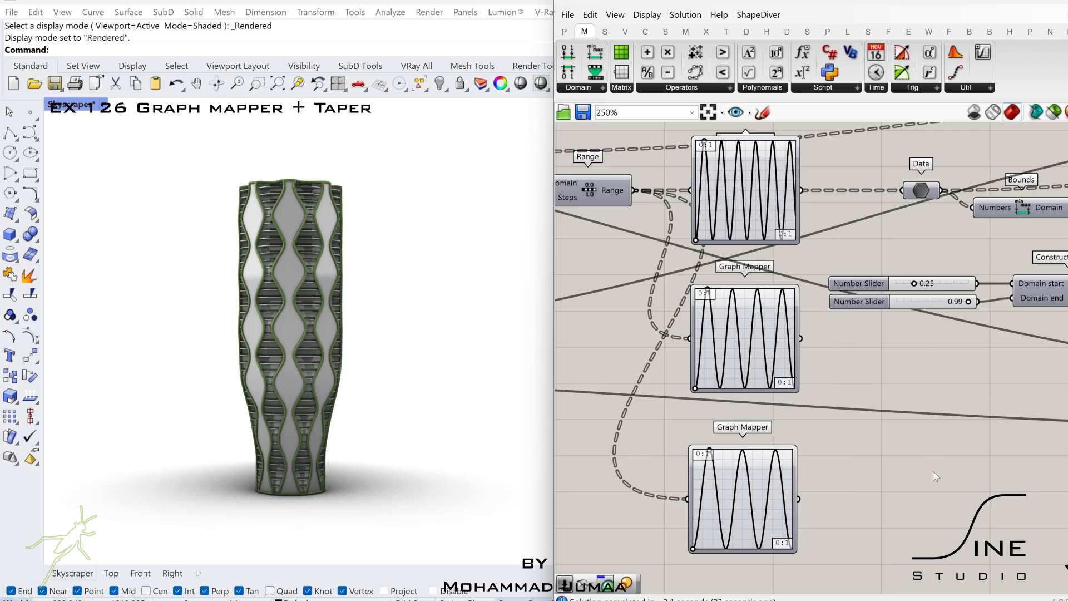
- Try the polygon's Segments slider at 10 and set it back to 8
scroll(932, 472, down, 3)
right_drag(771, 459, 1046, 370)
right_drag(706, 325, 873, 359)
scroll(812, 335, up, 3)
double_click(666, 227)
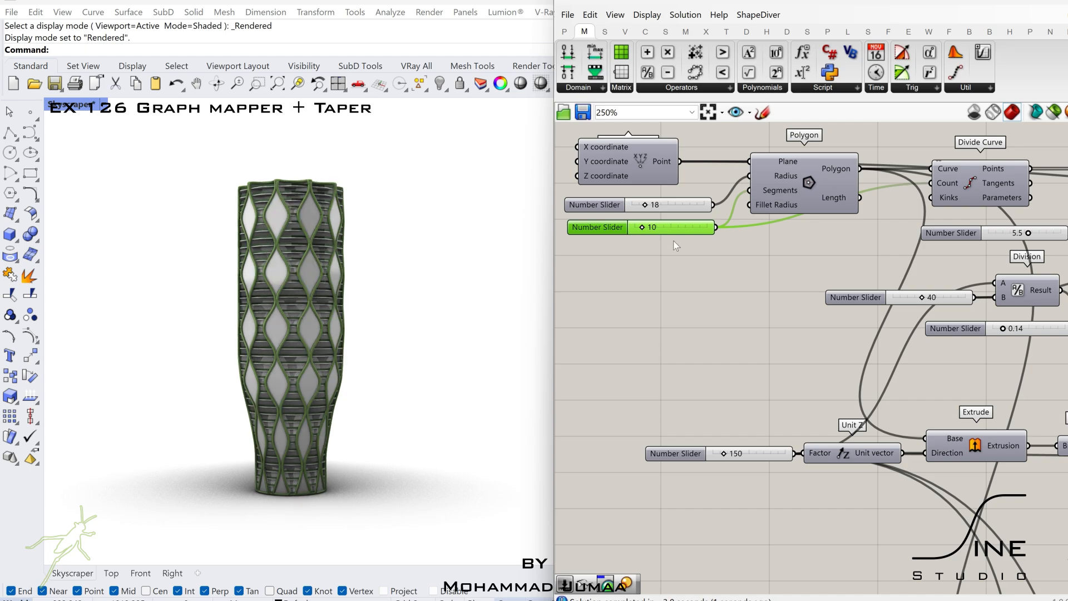
scroll(673, 240, up, 2)
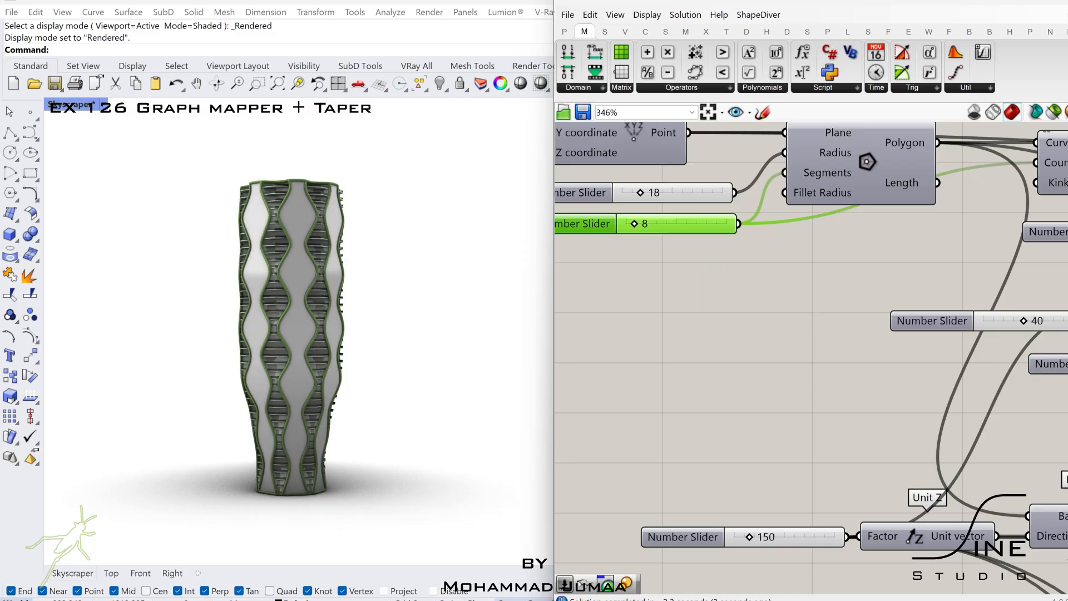
- Try the tower height slider feeding Unit Z at 140 and set it to 160
right_drag(839, 477, 824, 411)
click(799, 469)
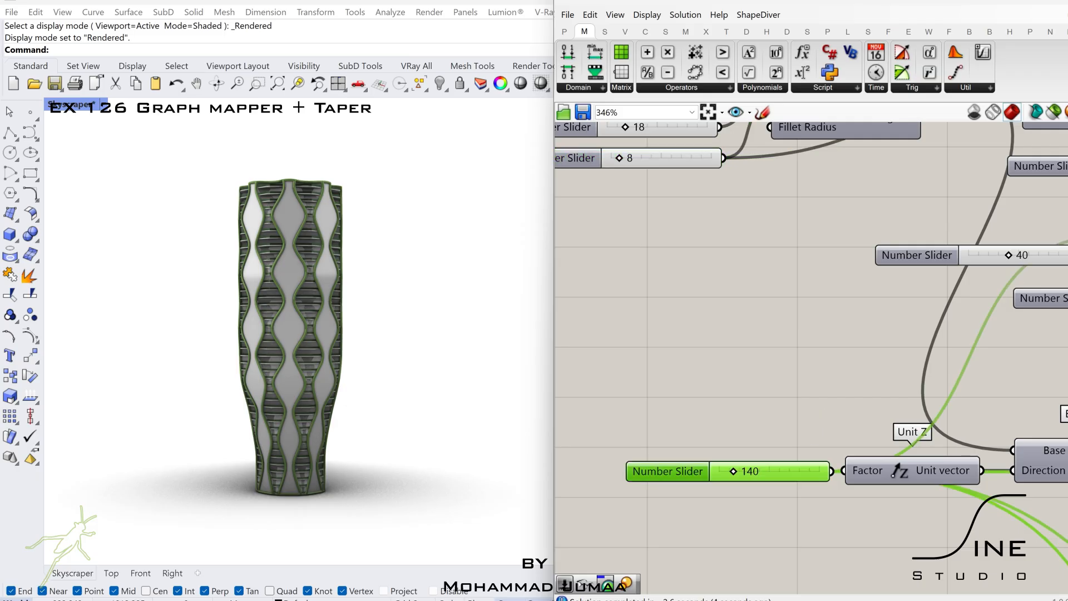
double_click(779, 471)
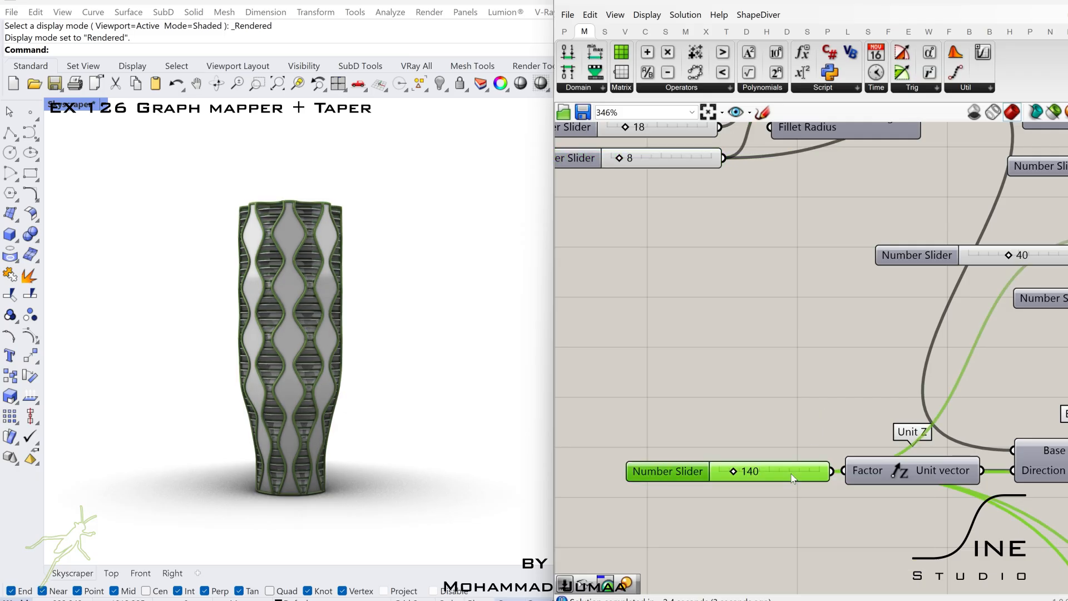
text(160)
key(Return)
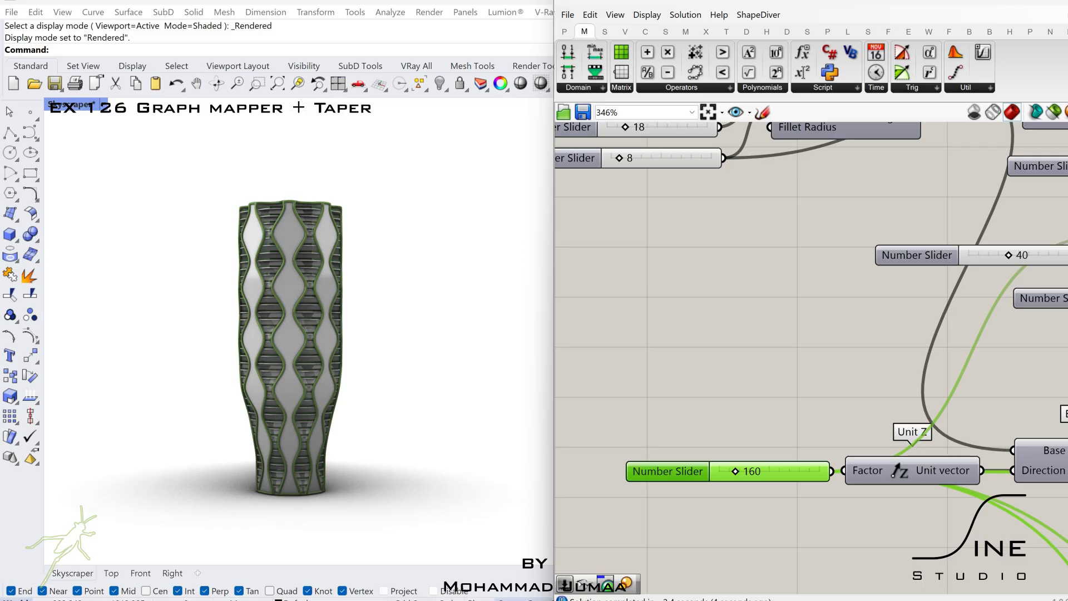